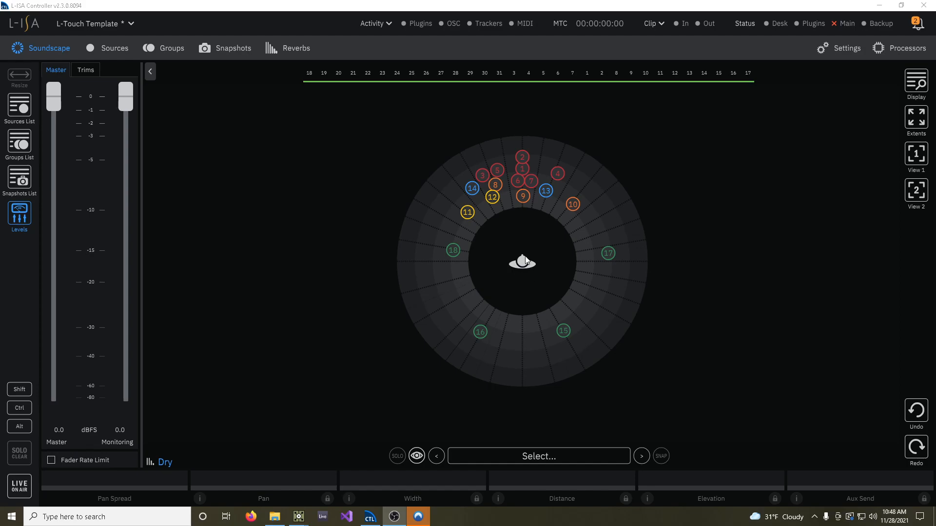
# Examine individual drum, bass, guitar, vocal and SFX sources in the soundscape by selecting them one after another
pyautogui.click(526, 156)
pyautogui.click(525, 171)
pyautogui.click(494, 170)
pyautogui.click(483, 175)
pyautogui.click(496, 189)
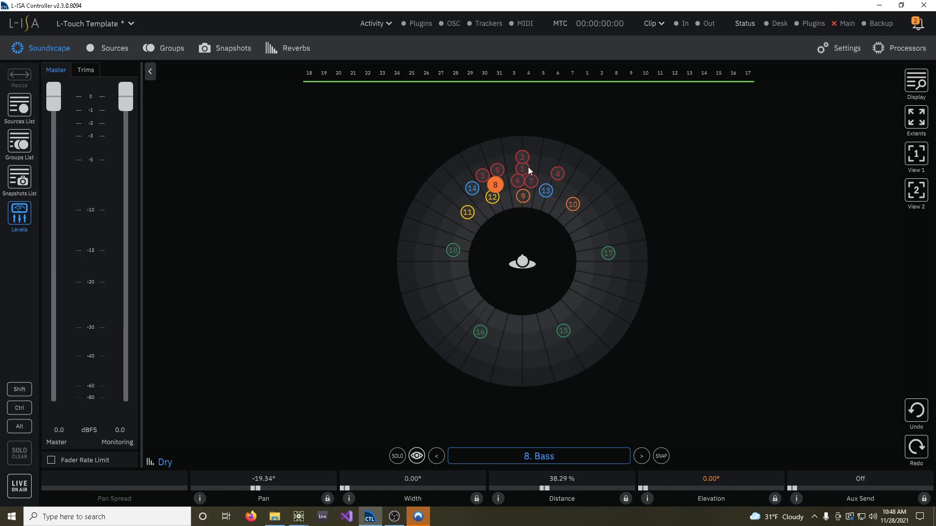
pyautogui.click(524, 168)
pyautogui.click(524, 155)
pyautogui.click(500, 187)
pyautogui.click(523, 197)
pyautogui.click(570, 204)
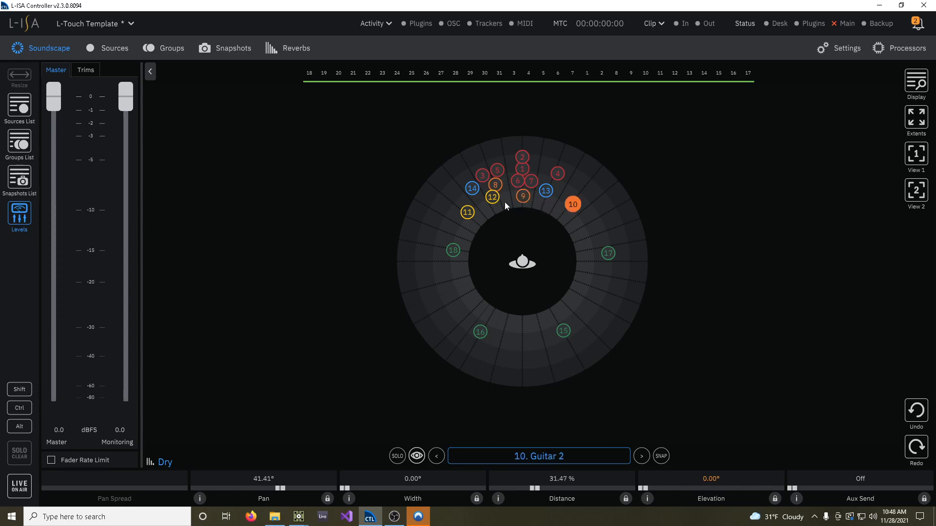
pyautogui.click(473, 190)
pyautogui.click(452, 252)
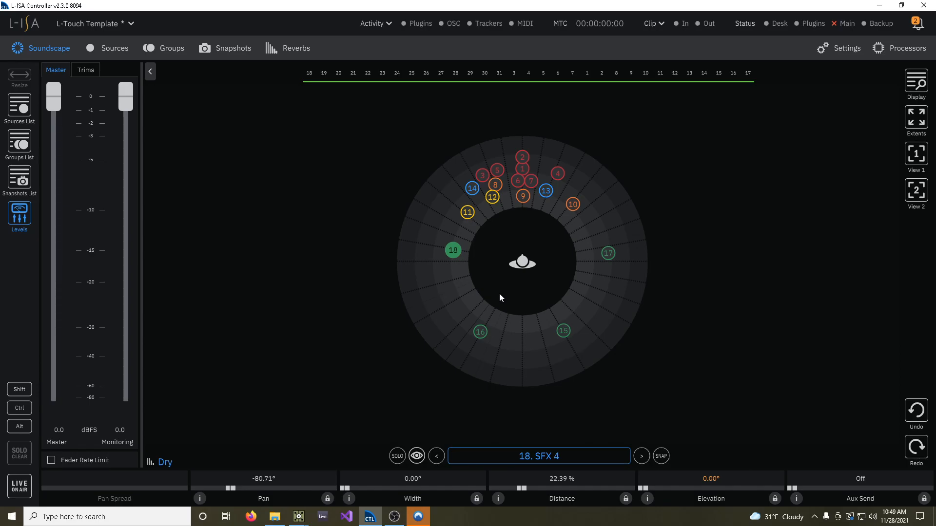
# Move source 14 (Vox 2) closer to the listener, to about -12° pan and 23 % distance
pyautogui.click(473, 191)
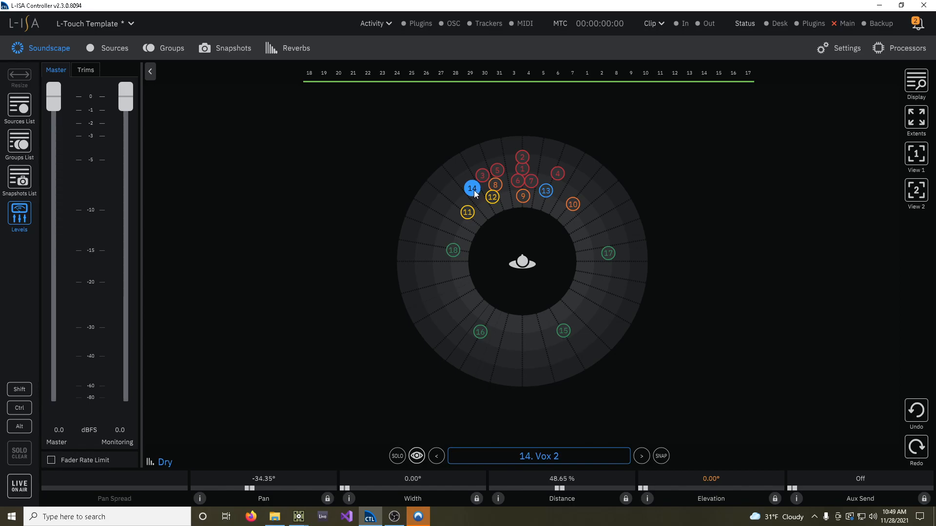
pyautogui.moveTo(474, 193)
pyautogui.mouseDown()
pyautogui.moveTo(436, 230)
pyautogui.moveTo(448, 330)
pyautogui.moveTo(473, 316)
pyautogui.moveTo(536, 344)
pyautogui.moveTo(570, 374)
pyautogui.moveTo(612, 237)
pyautogui.moveTo(586, 173)
pyautogui.moveTo(477, 161)
pyautogui.moveTo(469, 205)
pyautogui.moveTo(480, 194)
pyautogui.mouseUp()
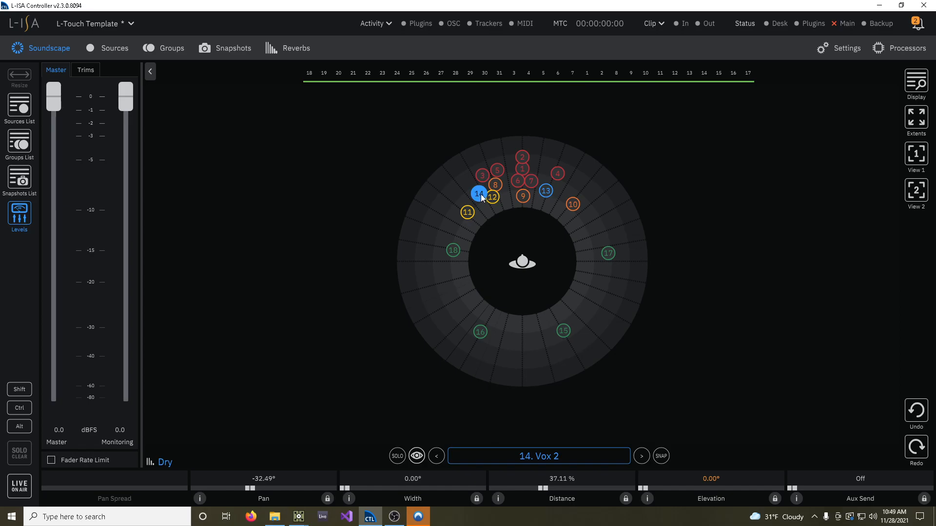
pyautogui.moveTo(481, 199); pyautogui.dragTo(511, 198)
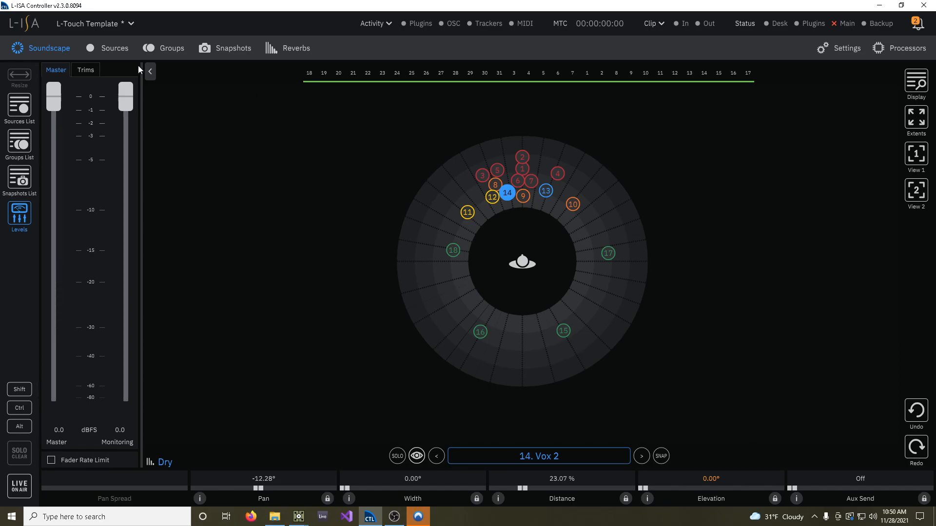
# Examine the sources overview list, from the named and coloured inputs down to the unused rows
pyautogui.click(110, 48)
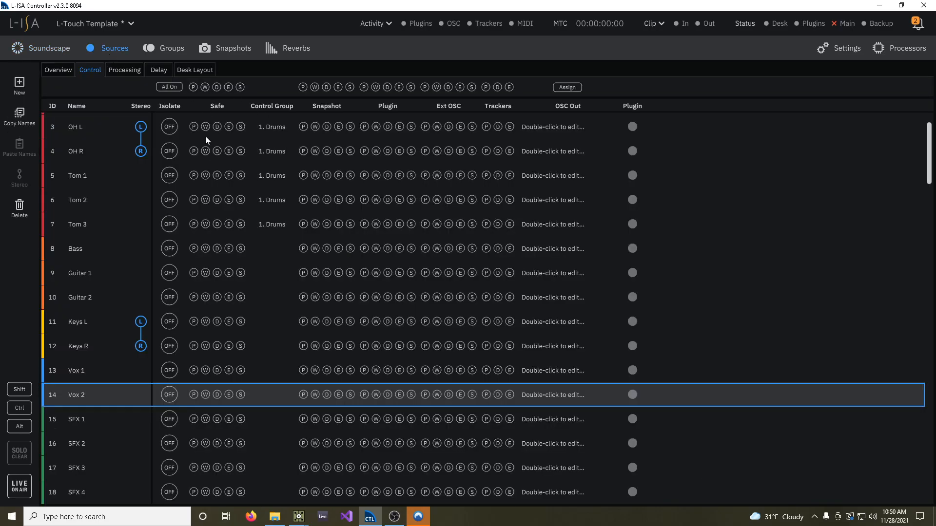
pyautogui.click(58, 71)
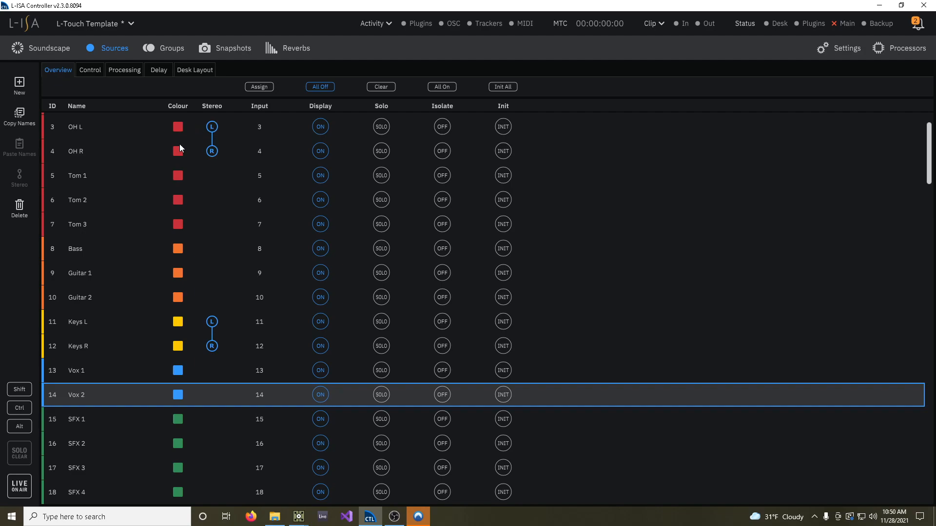
pyautogui.scroll(-20, 182, 218)
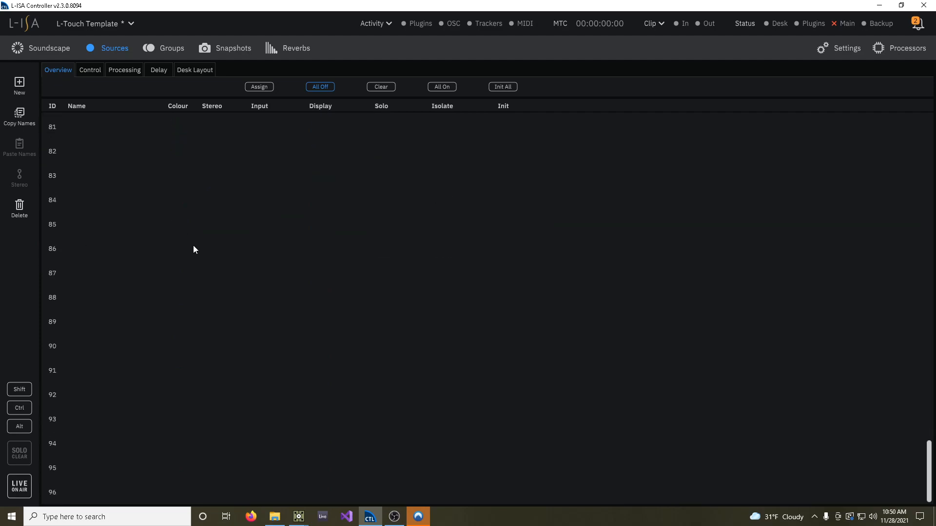
pyautogui.scroll(20, 192, 254)
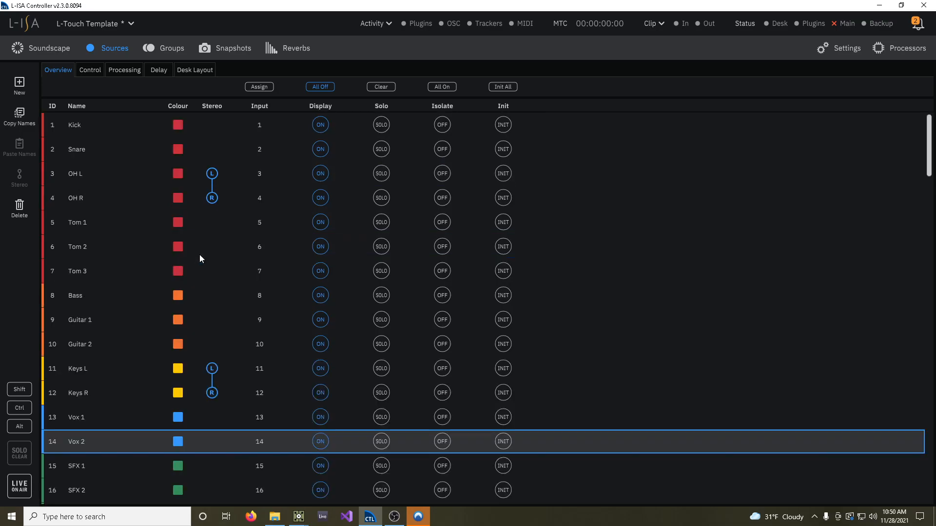
# Assign the pan, width, distance and elevation of all sources to external OSC control
pyautogui.click(93, 72)
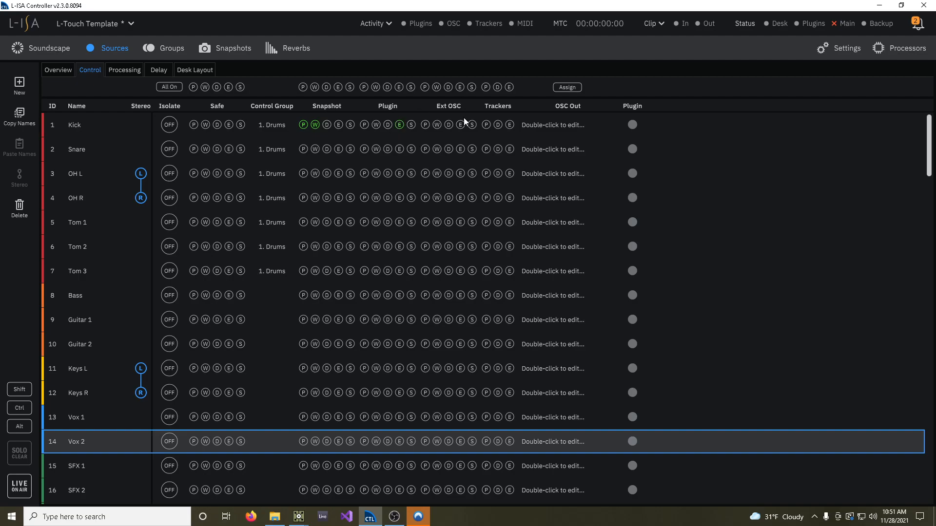
pyautogui.click(449, 125)
# Select the Drums group and shift its pan to about -12° in the soundscape
pyautogui.click(169, 49)
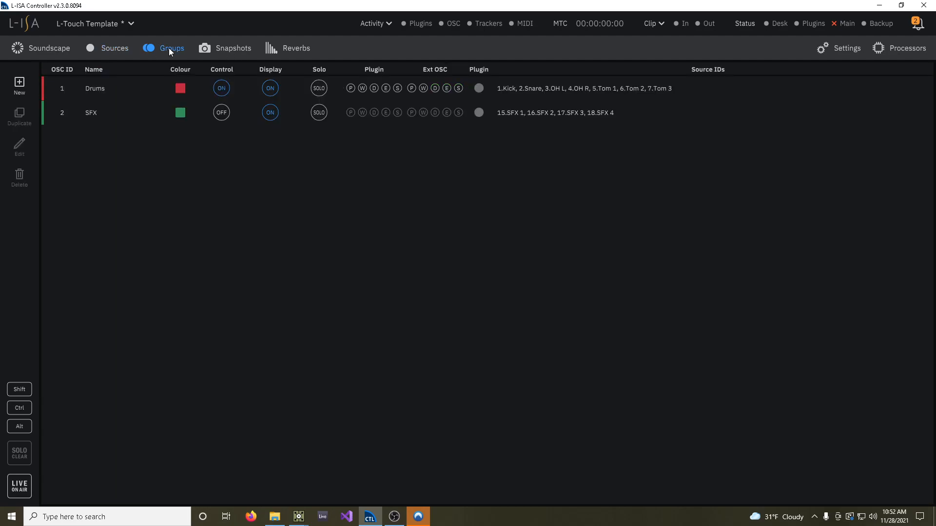
pyautogui.click(139, 88)
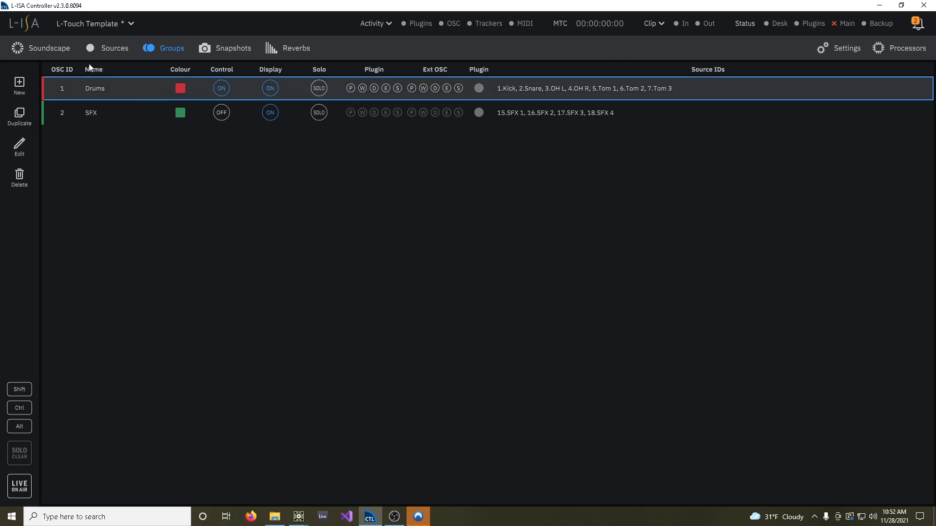
pyautogui.click(49, 50)
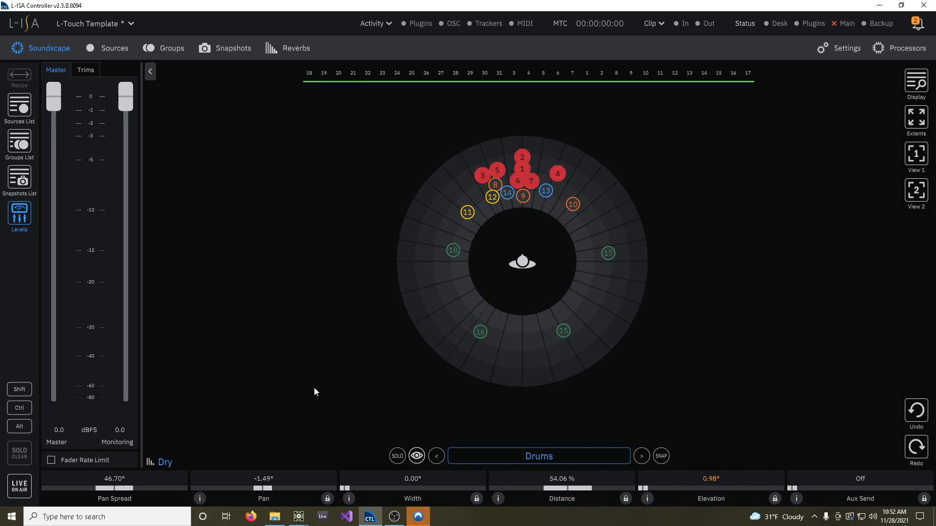
pyautogui.moveTo(264, 489)
pyautogui.mouseDown()
pyautogui.moveTo(254, 492)
pyautogui.moveTo(283, 489)
pyautogui.moveTo(264, 489)
pyautogui.mouseUp()
# Try out the Drums group's width and elevation ranges, leaving width at 0°, and set its distance to about 57 %
pyautogui.moveTo(347, 487); pyautogui.dragTo(441, 486)
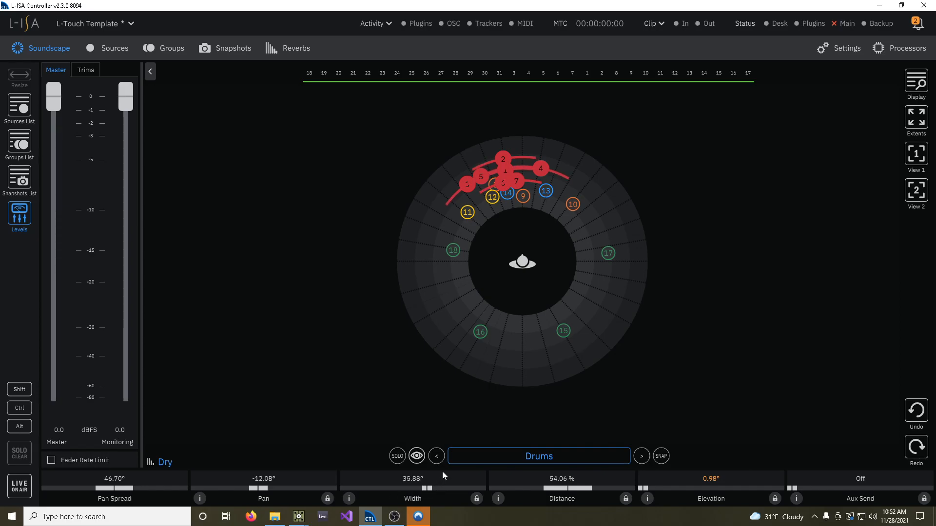
pyautogui.moveTo(422, 489); pyautogui.dragTo(341, 489)
pyautogui.moveTo(570, 489); pyautogui.dragTo(667, 486)
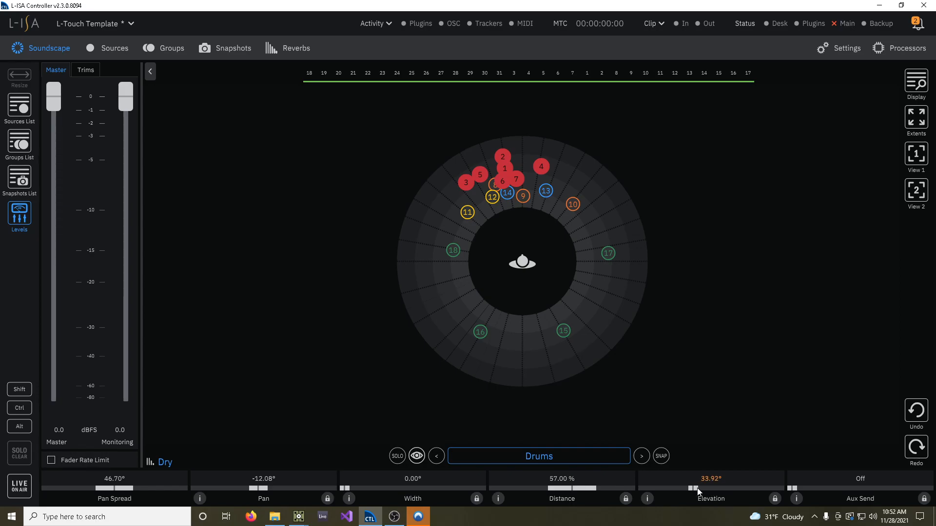
pyautogui.moveTo(736, 490); pyautogui.dragTo(631, 490)
# Review the groups list and the sources' control assignments, selecting the Keys L and Keys R pair
pyautogui.click(169, 54)
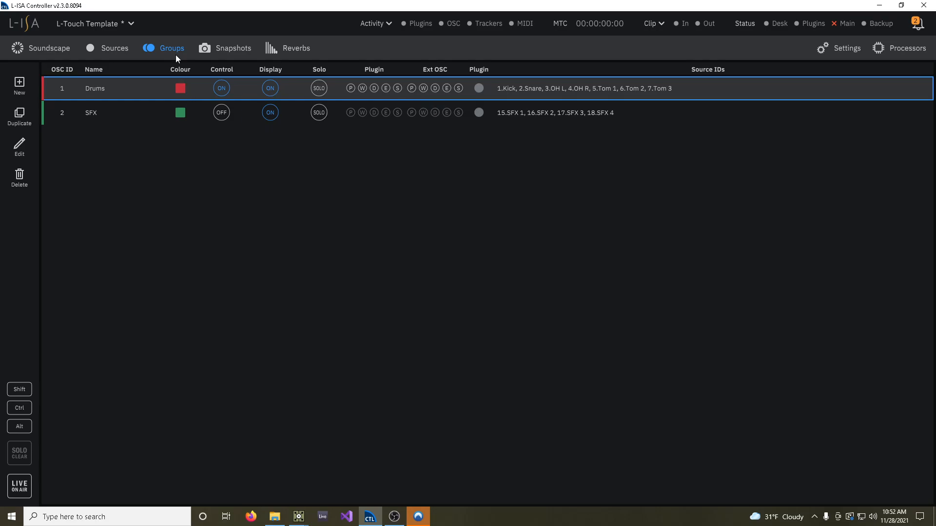
pyautogui.click(107, 47)
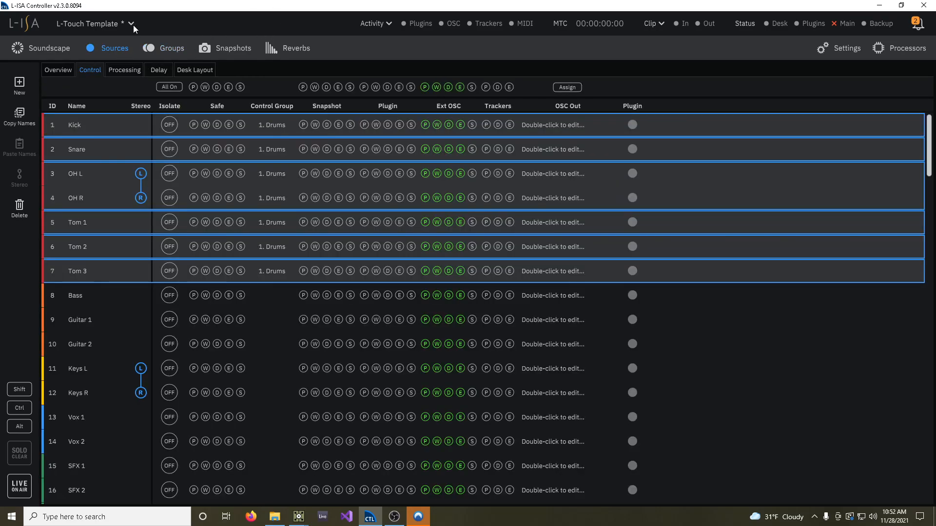
pyautogui.click(675, 369)
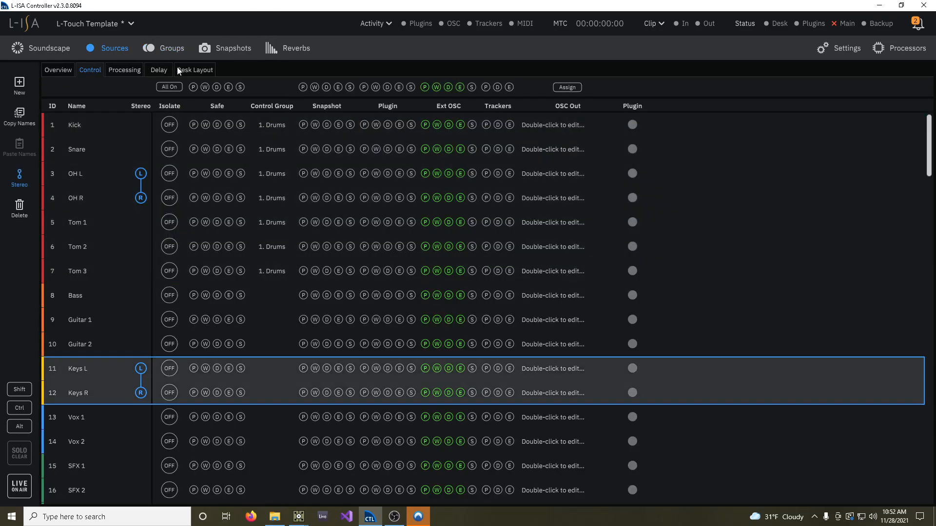
# Open the L-ISA Controller help documentation at the OSC API section of the References
pyautogui.click(131, 24)
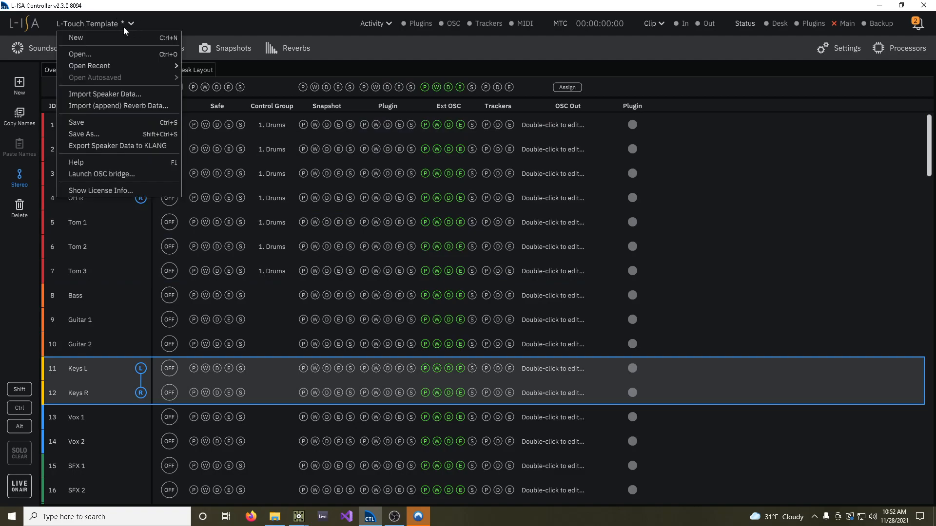
pyautogui.click(74, 161)
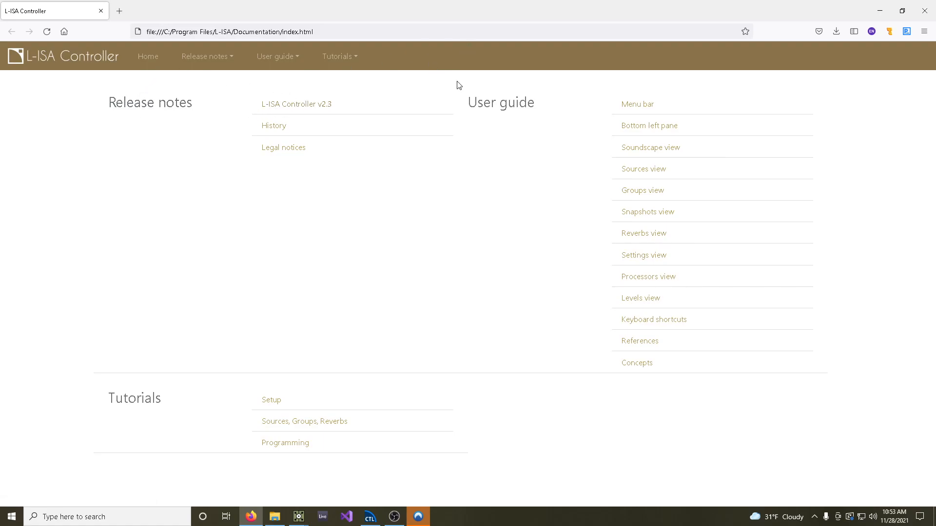
pyautogui.click(652, 342)
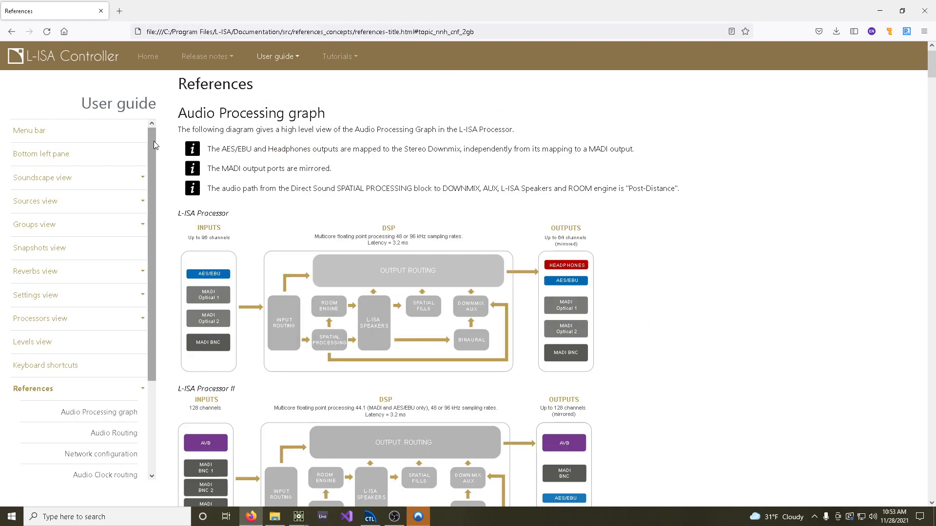
pyautogui.moveTo(154, 142); pyautogui.dragTo(154, 234)
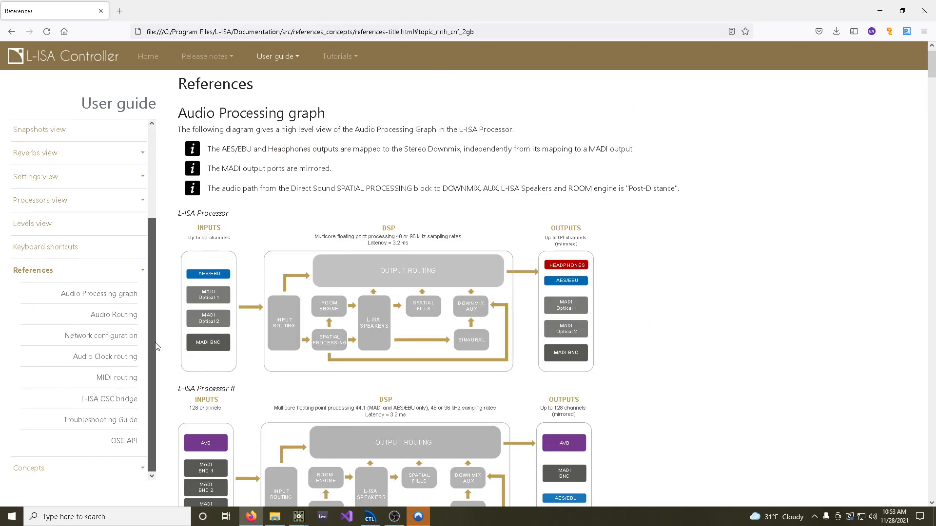
pyautogui.click(124, 442)
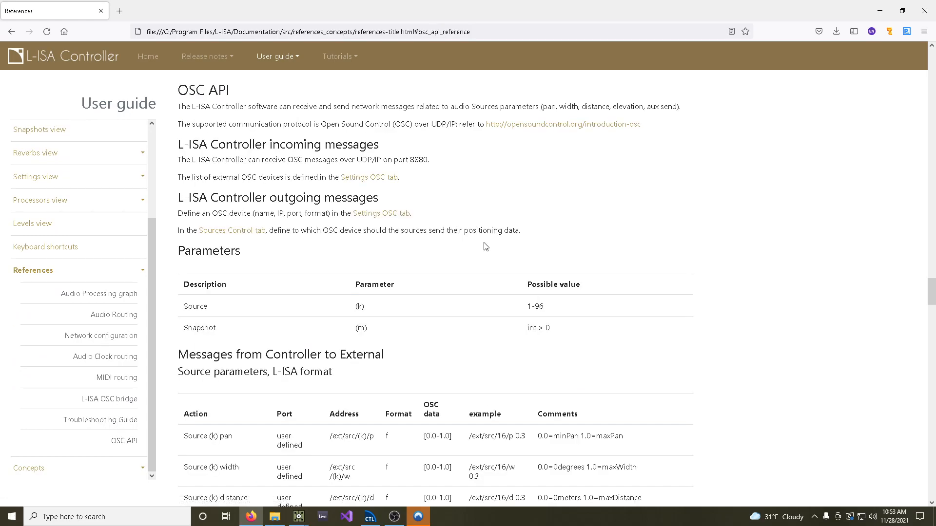
# Examine the OSC API's incoming port, outgoing source parameters in L-ISA and ADM-OSC formats, and source control flags
pyautogui.scroll(-2, 486, 245)
pyautogui.scroll(3, 492, 239)
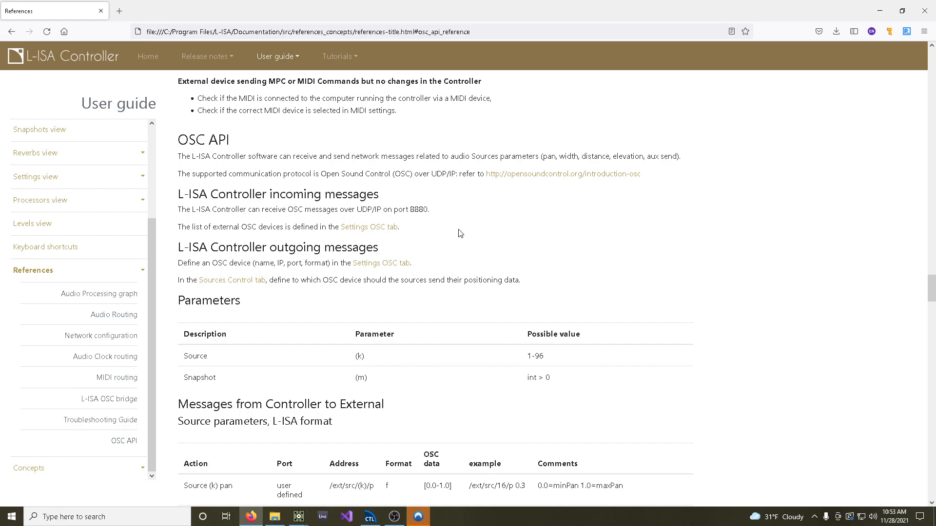
pyautogui.doubleClick(428, 210)
pyautogui.scroll(-4, 476, 237)
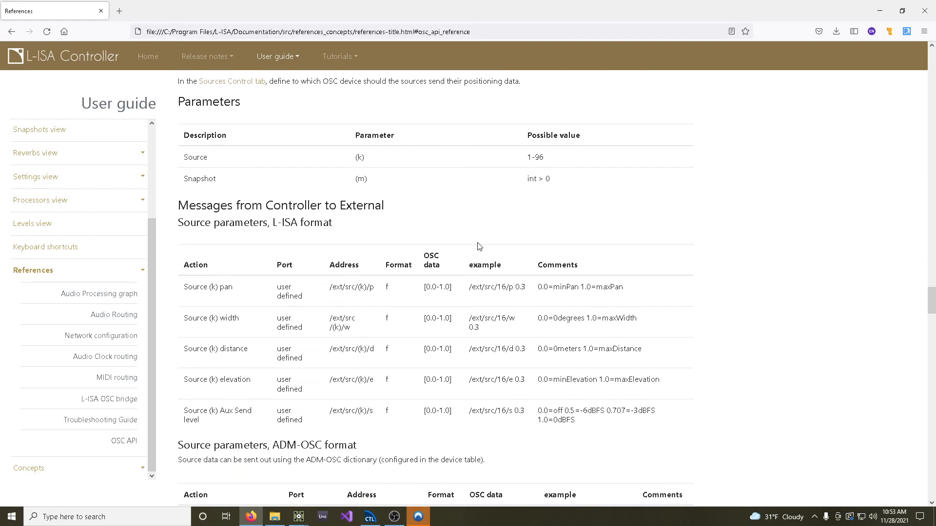
pyautogui.scroll(-1, 442, 242)
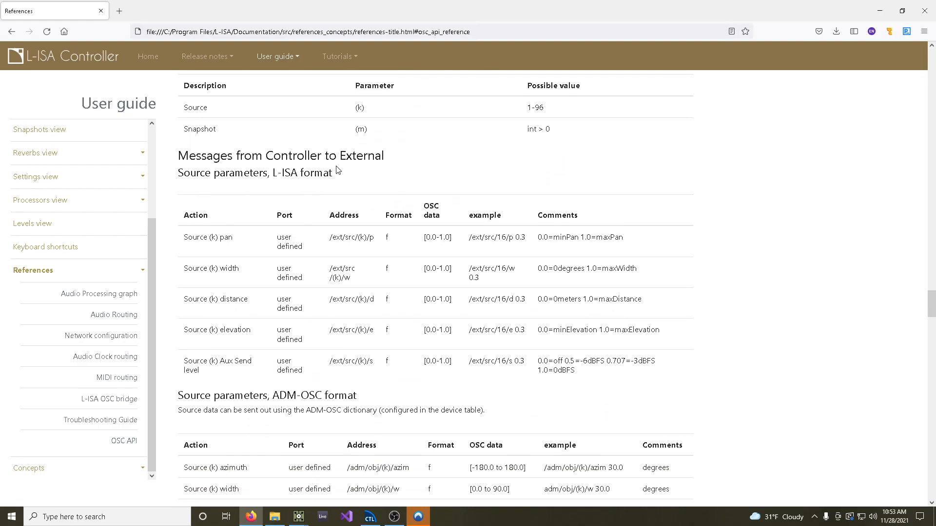
pyautogui.scroll(2, 361, 209)
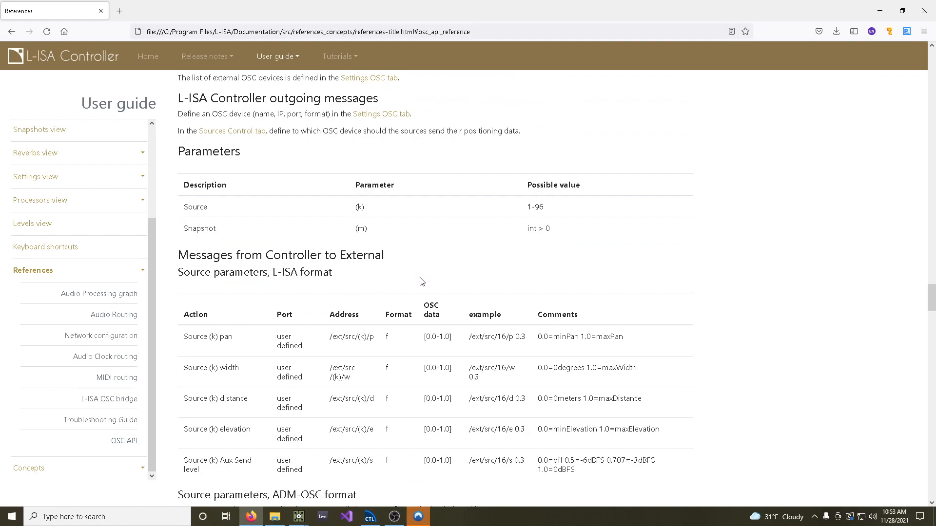
pyautogui.scroll(-1, 422, 281)
pyautogui.scroll(-2, 422, 282)
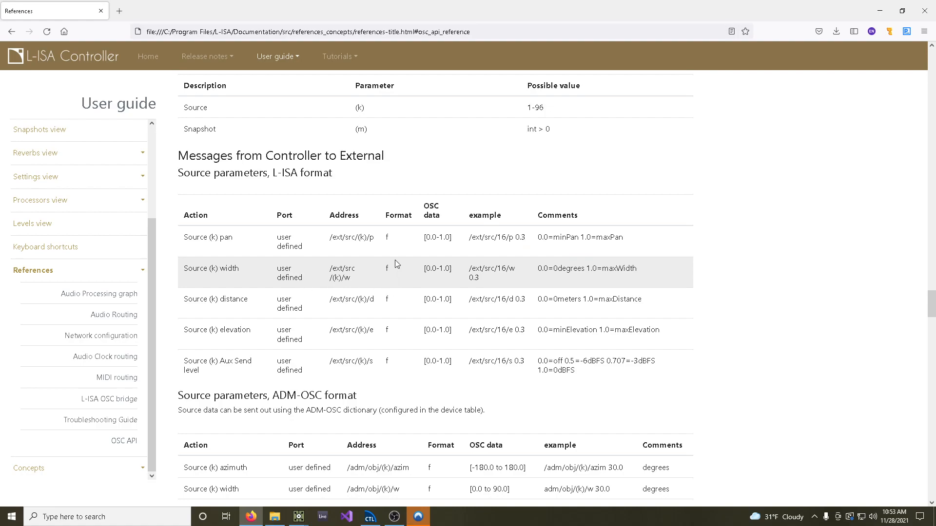
pyautogui.scroll(-10, 397, 259)
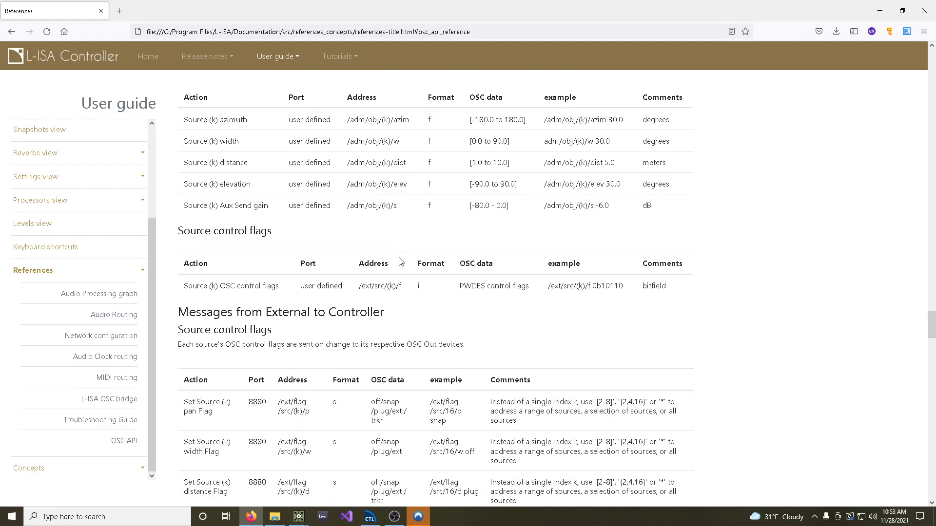
pyautogui.scroll(-3, 400, 262)
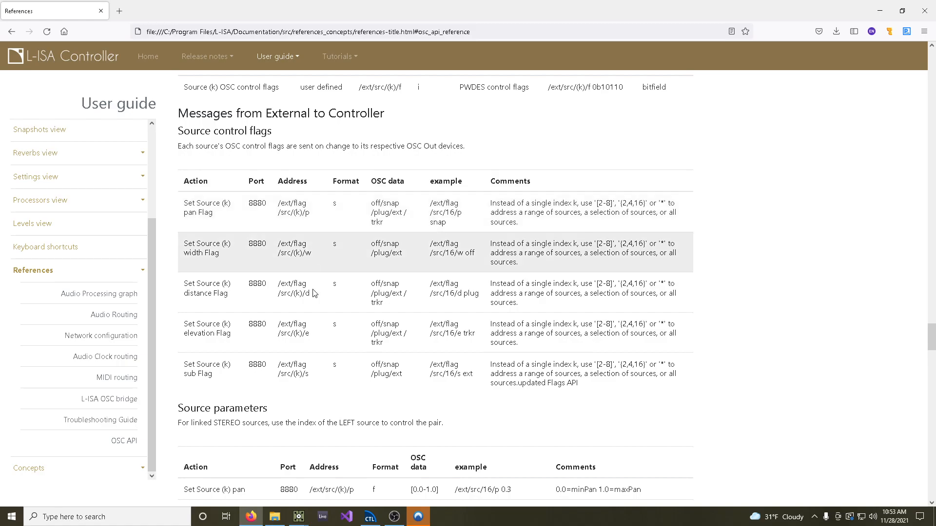
# Glance at the L-ISA Controller window and return to the OSC API reference to examine the messages that set source parameters
pyautogui.click(377, 519)
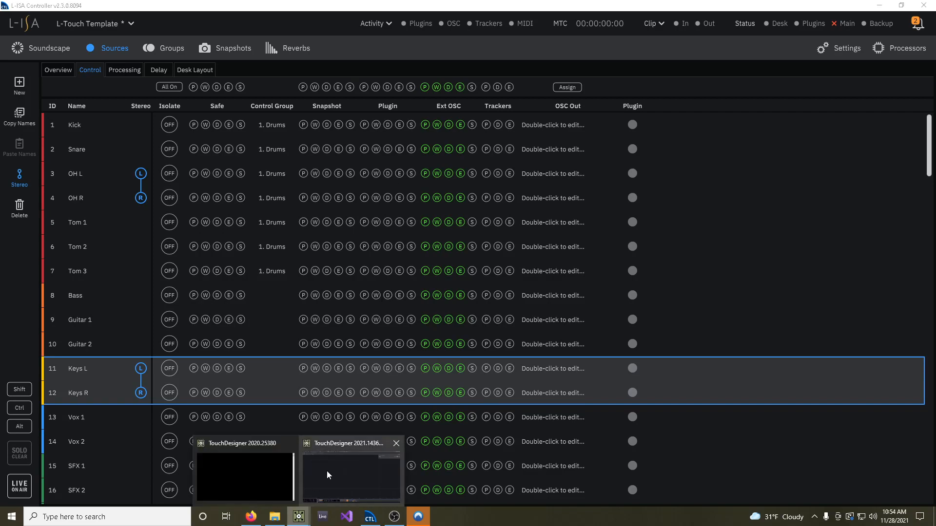
pyautogui.click(251, 517)
pyautogui.scroll(-8, 453, 325)
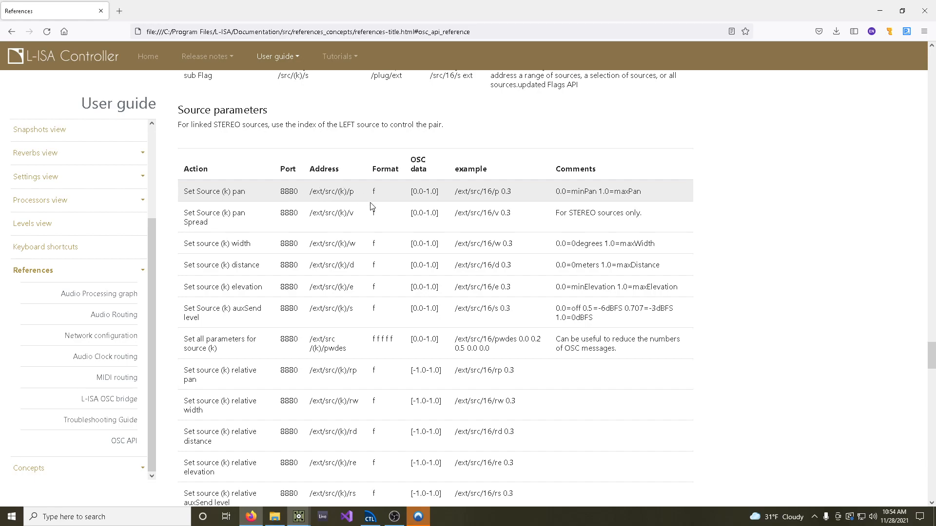
pyautogui.scroll(-2, 370, 200)
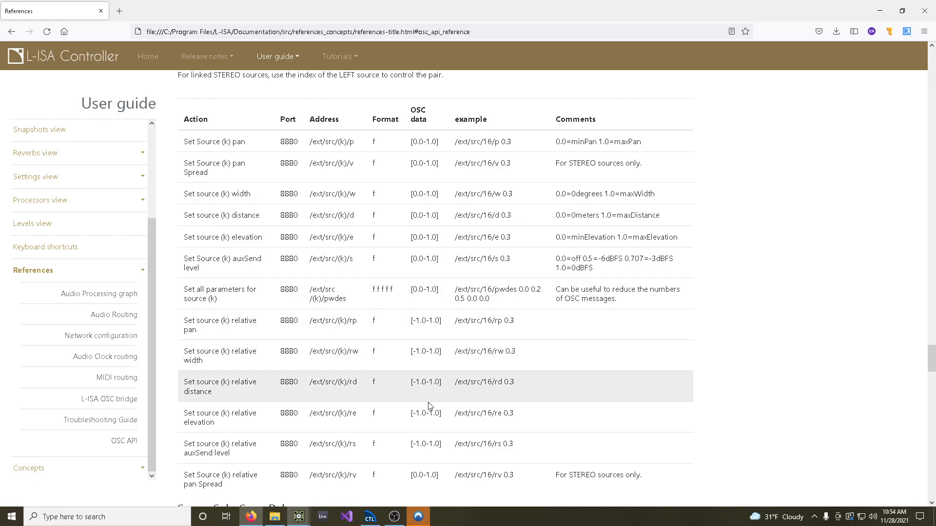
# Switch to the TouchDesigner 2021 project and place a Base component at the origin of the project1 network
pyautogui.moveTo(302, 522)
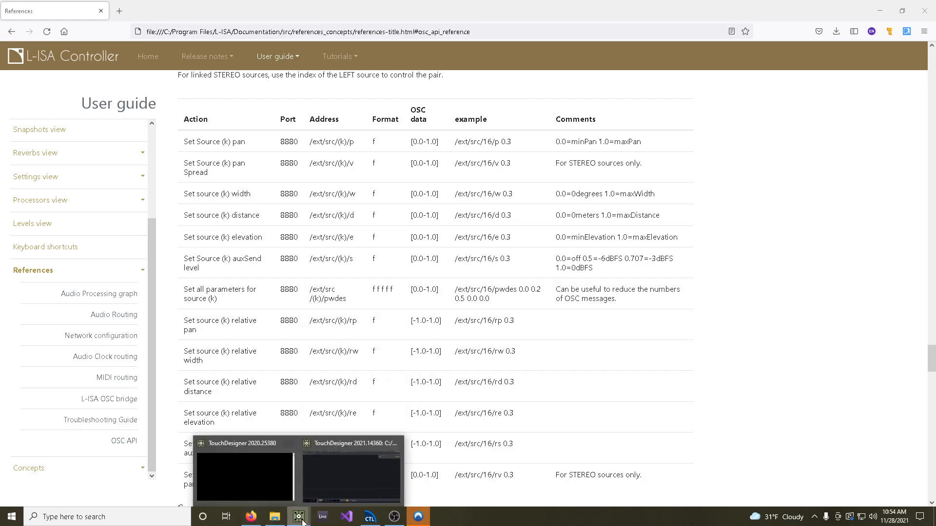
pyautogui.click(350, 473)
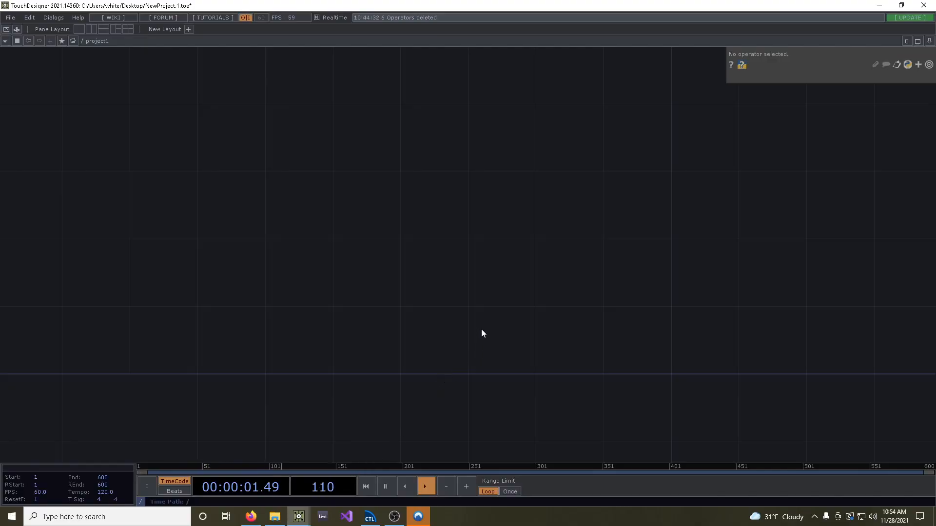
pyautogui.scroll(-3, 468, 286)
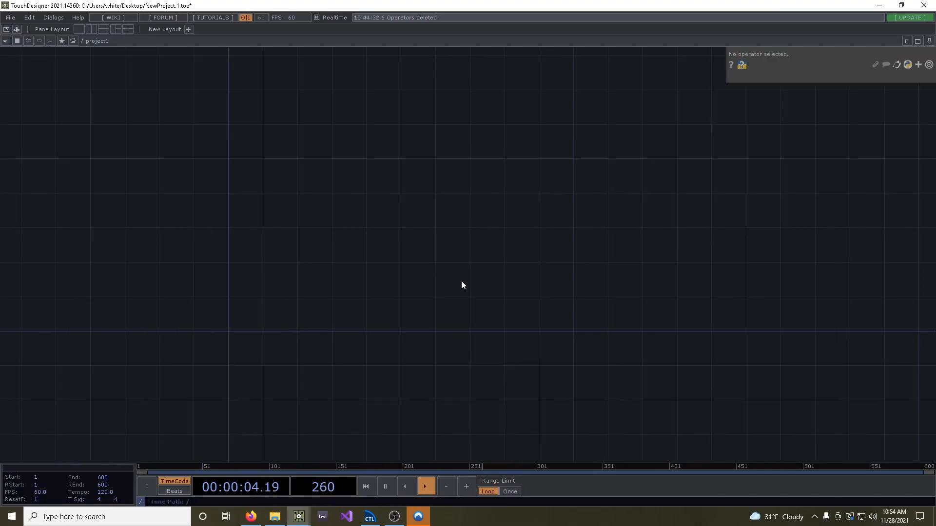
pyautogui.doubleClick(230, 327)
pyautogui.click(77, 210)
pyautogui.write('base')
pyautogui.click(191, 229)
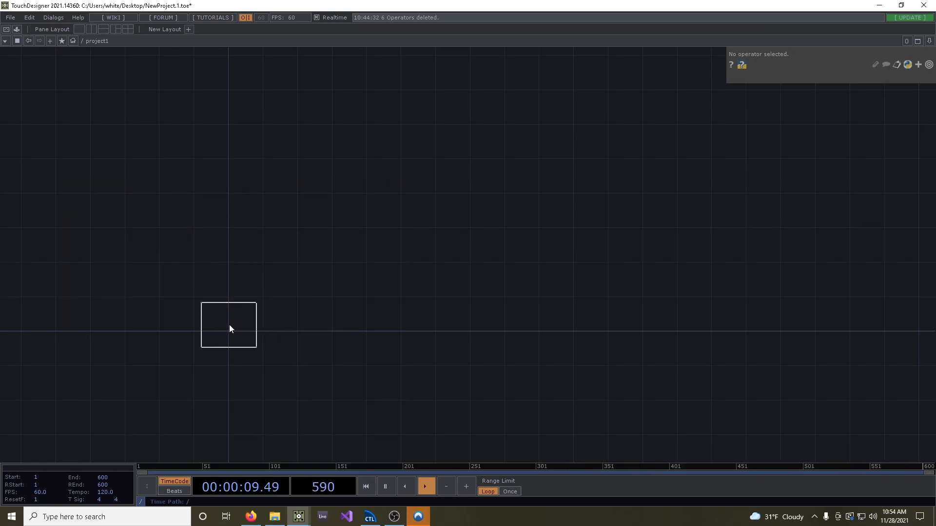
pyautogui.click(228, 328)
# Rename the new Base component as L_Touch
pyautogui.moveTo(377, 372); pyautogui.dragTo(403, 372)
pyautogui.press('h')
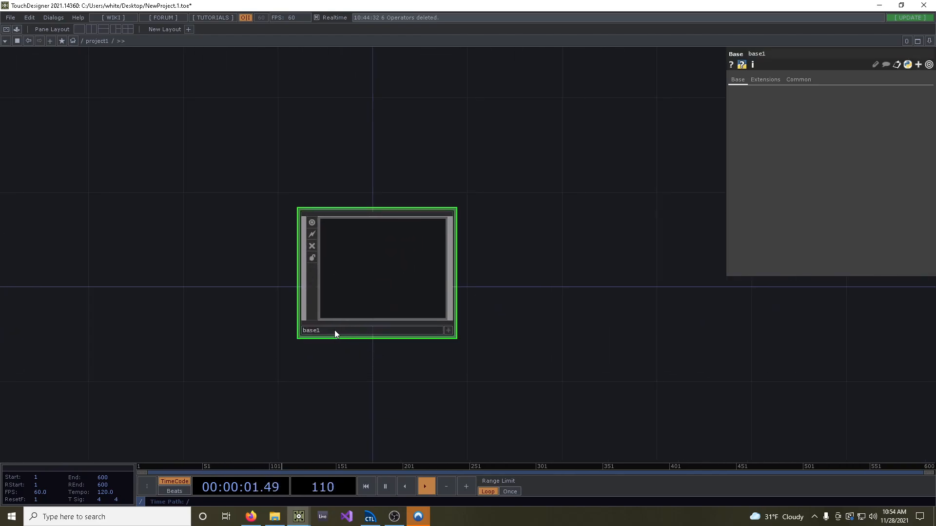
pyautogui.write('L_Touch')
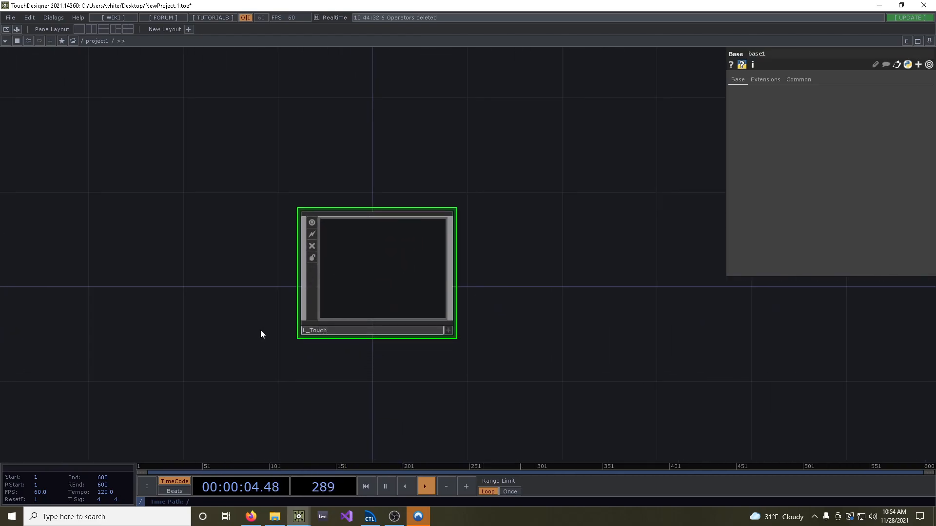
pyautogui.press('Return')
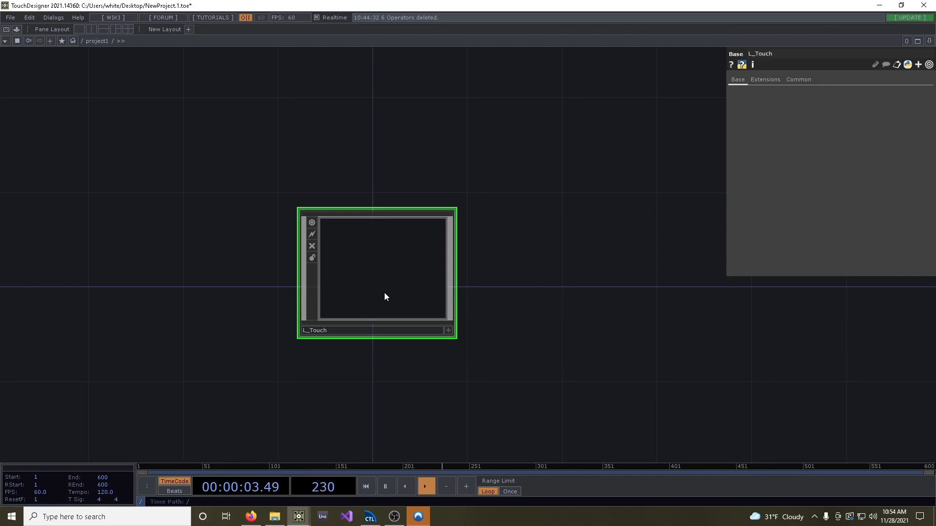
# Open the Component Editor for L_Touch, add a custom parameter page named L-ISA and show that page in its parameters
pyautogui.rightClick(351, 263)
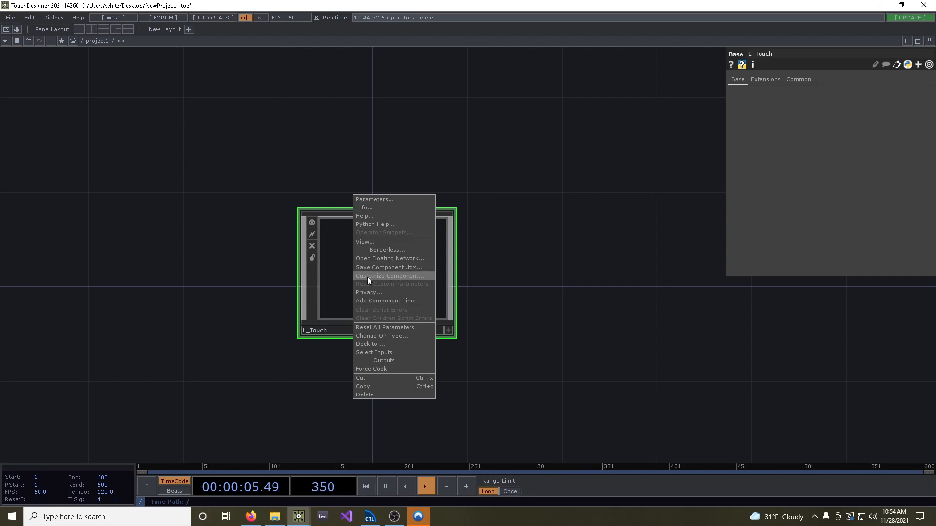
pyautogui.click(403, 276)
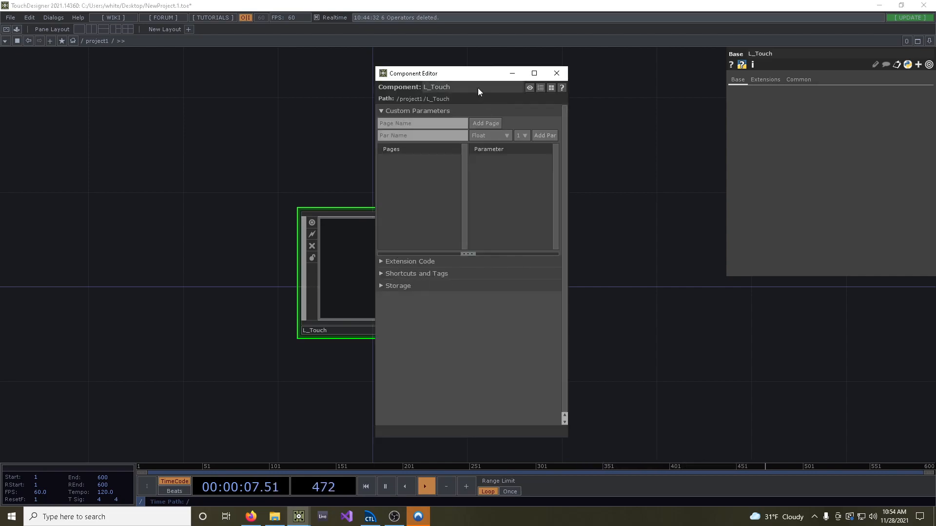
pyautogui.moveTo(463, 95); pyautogui.dragTo(528, 77)
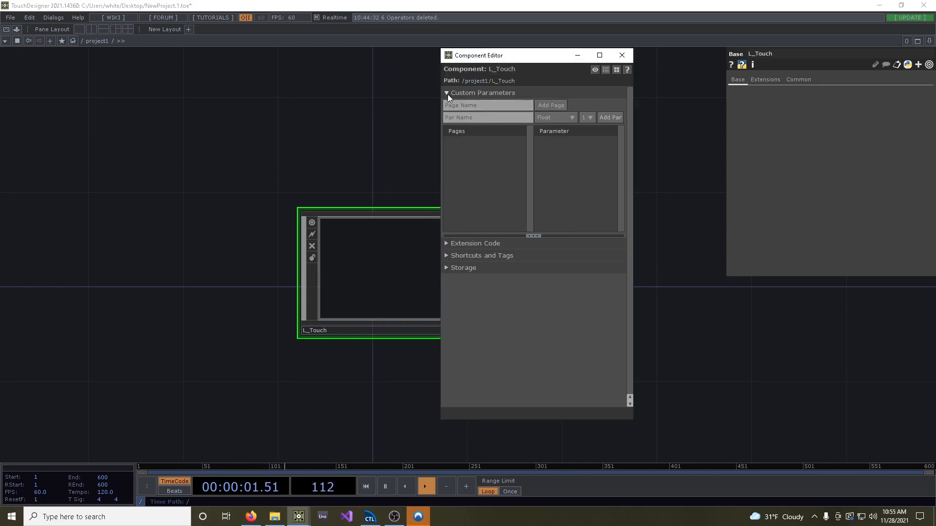
pyautogui.click(495, 105)
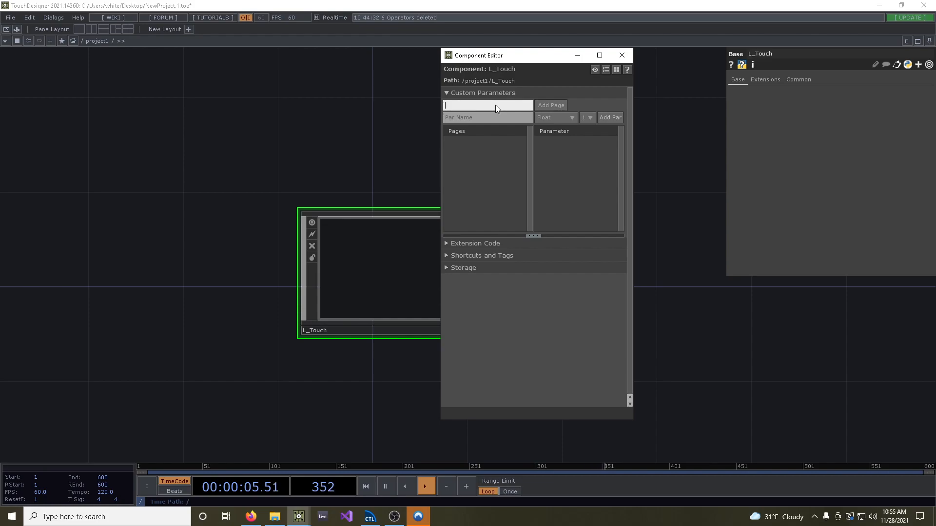
pyautogui.write('L-ISA')
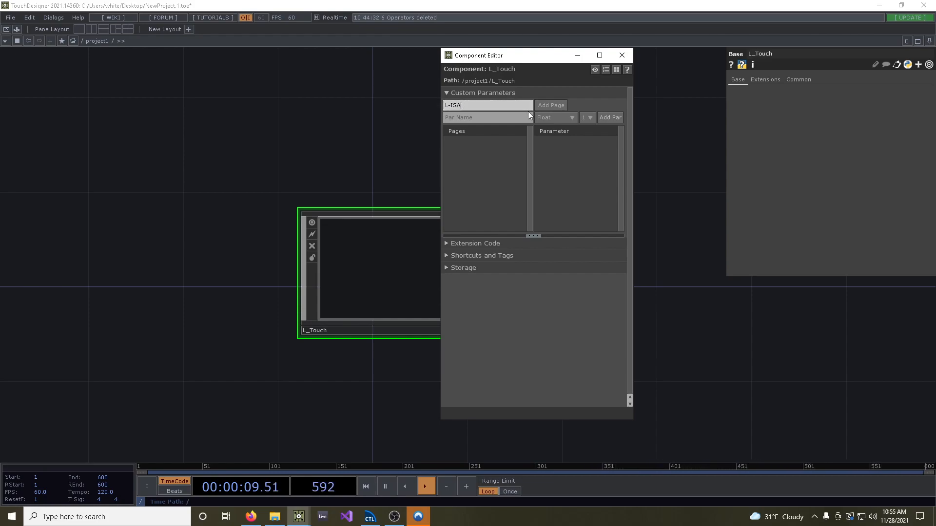
pyautogui.click(551, 105)
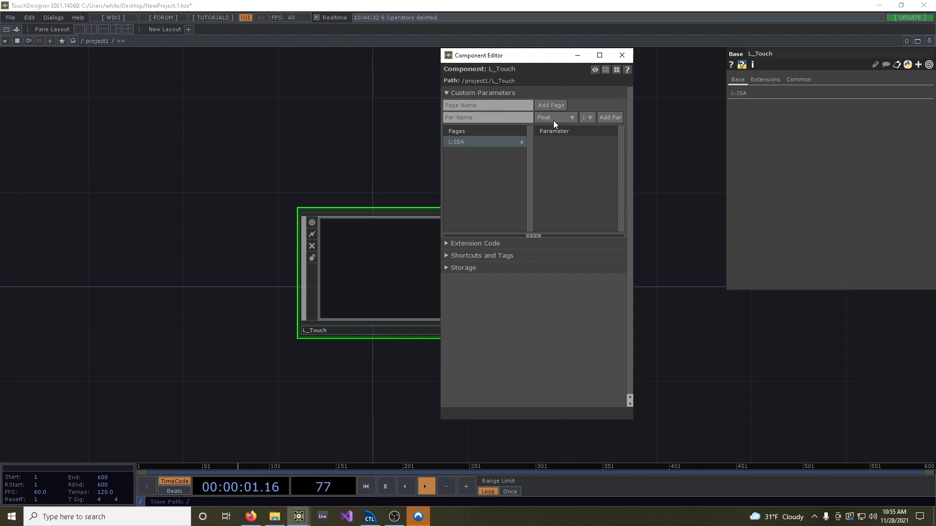
pyautogui.click(742, 92)
# Add a Toggle parameter named Realtime to the L-ISA page
pyautogui.click(478, 117)
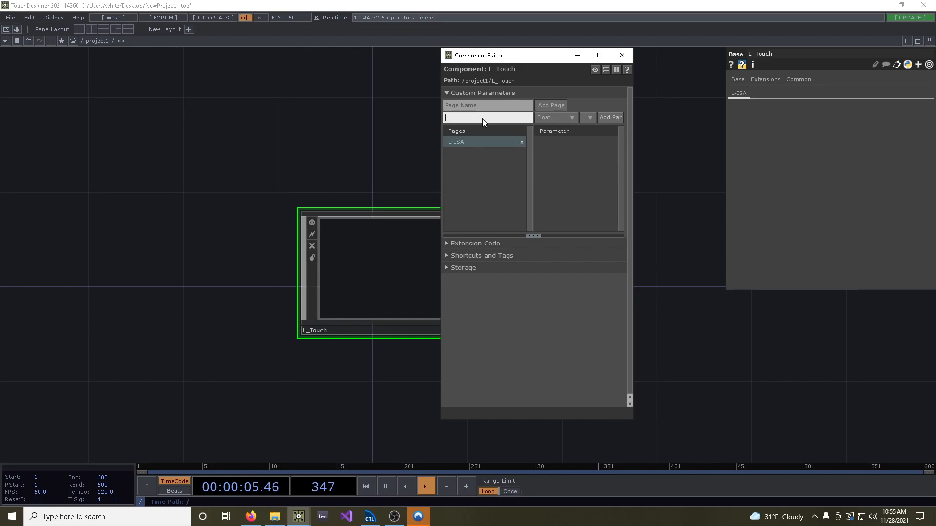
pyautogui.write('Realtime')
pyautogui.click(557, 120)
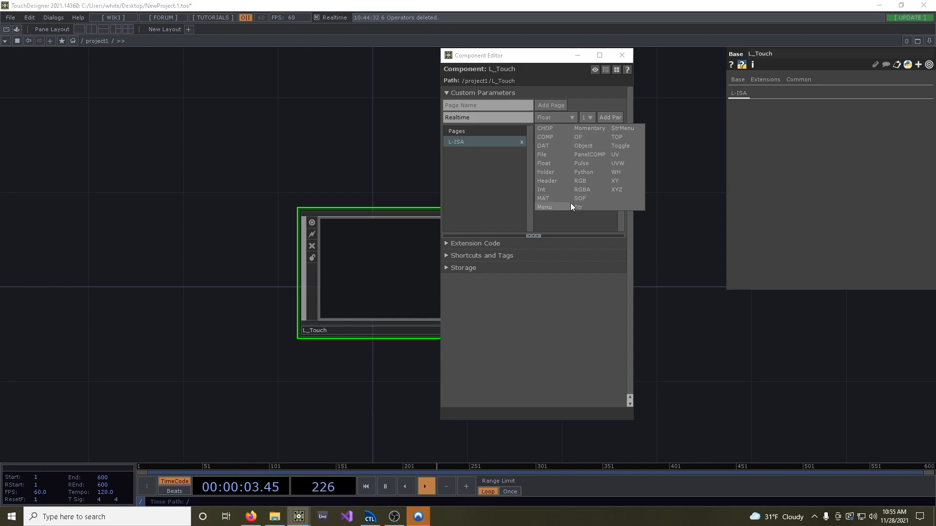
pyautogui.click(615, 145)
pyautogui.press('Return')
# Add a Pulse parameter named Send to the L-ISA page
pyautogui.click(501, 118)
pyautogui.write('Send')
pyautogui.click(568, 117)
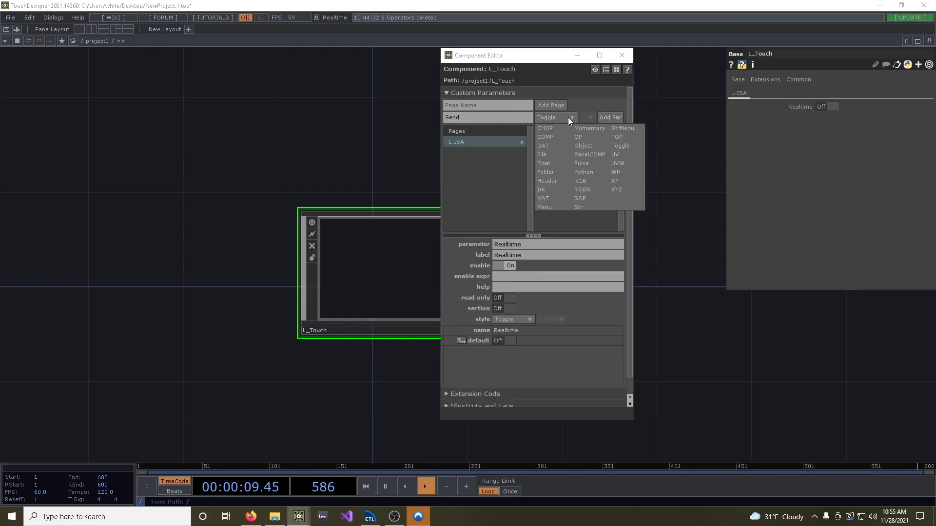
pyautogui.click(593, 161)
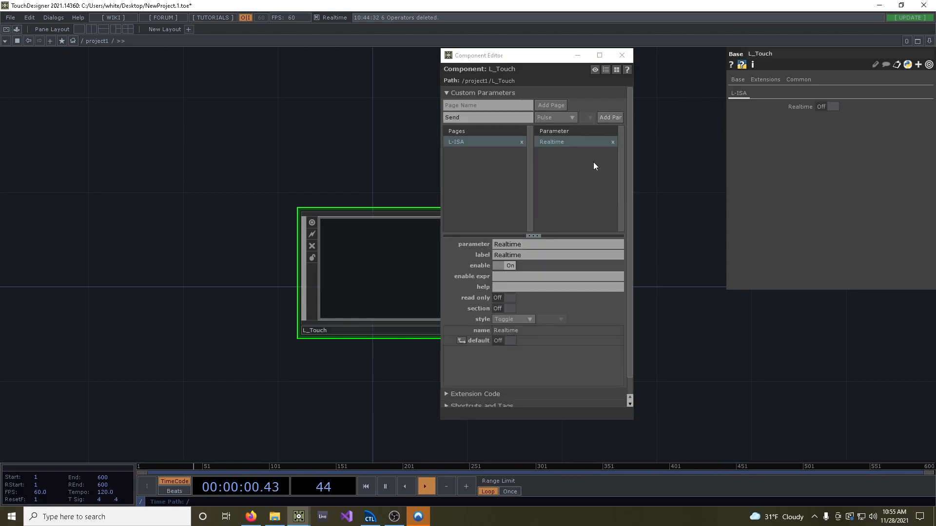
pyautogui.click(610, 118)
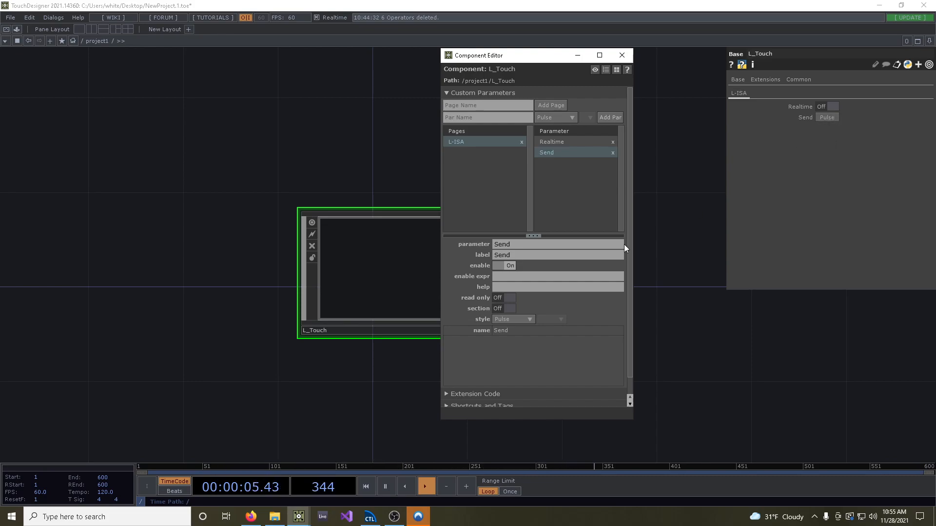
# Set the Realtime toggle's default to On, then reselect the Send parameter
pyautogui.click(551, 142)
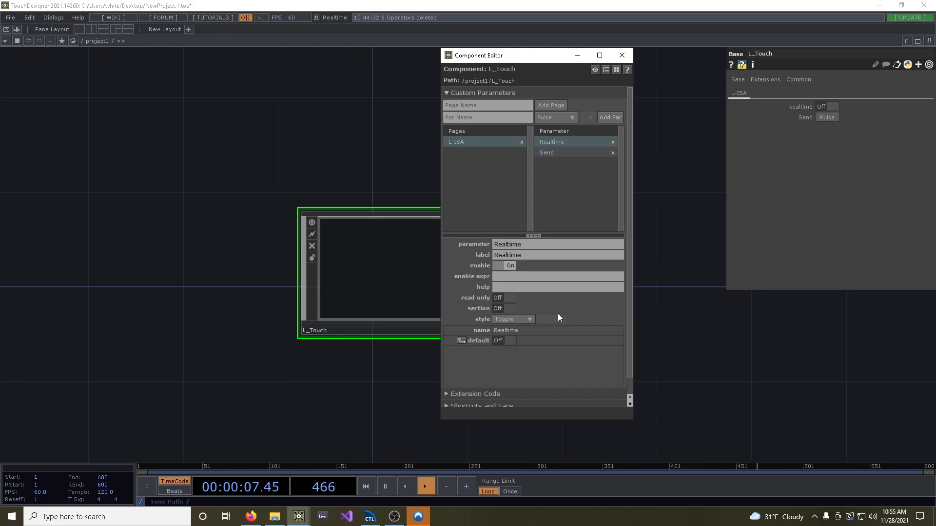
pyautogui.click(507, 340)
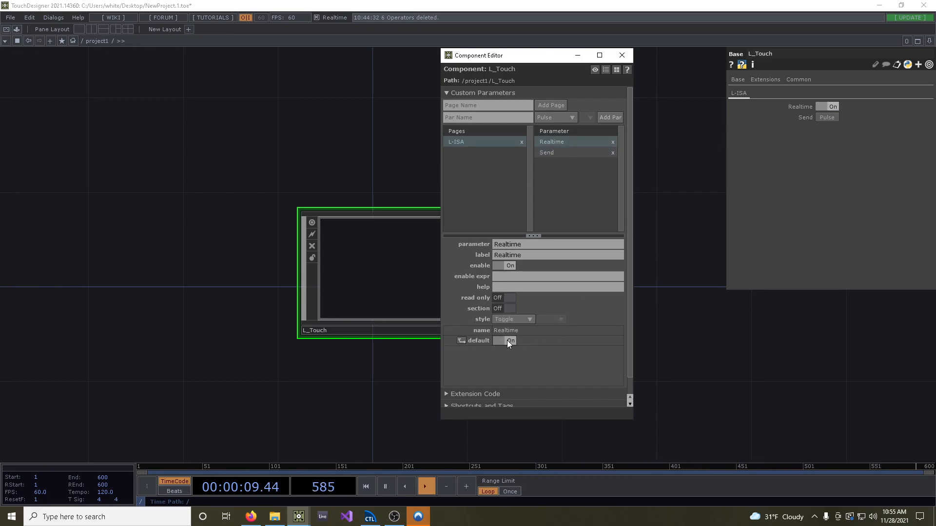
pyautogui.click(565, 153)
# Add a Menu parameter named Target to the L-ISA page
pyautogui.click(492, 119)
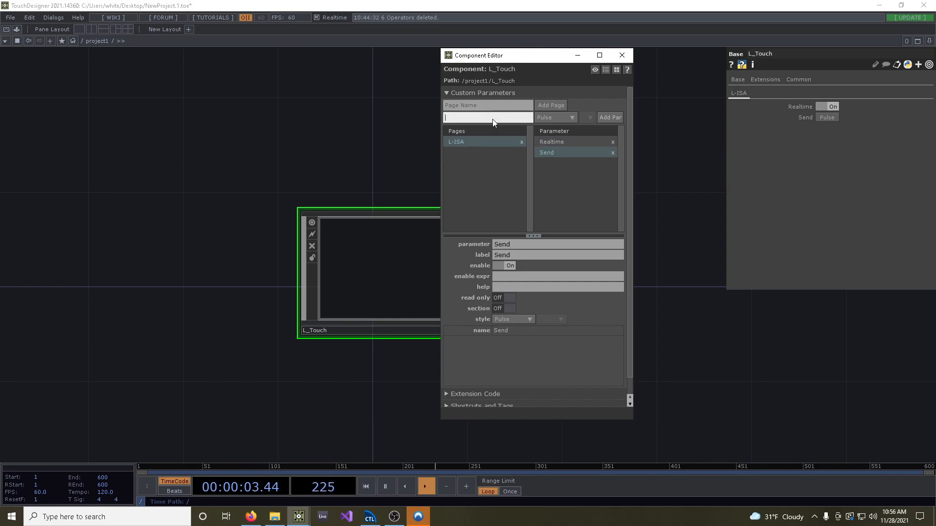
pyautogui.write('Target')
pyautogui.click(557, 117)
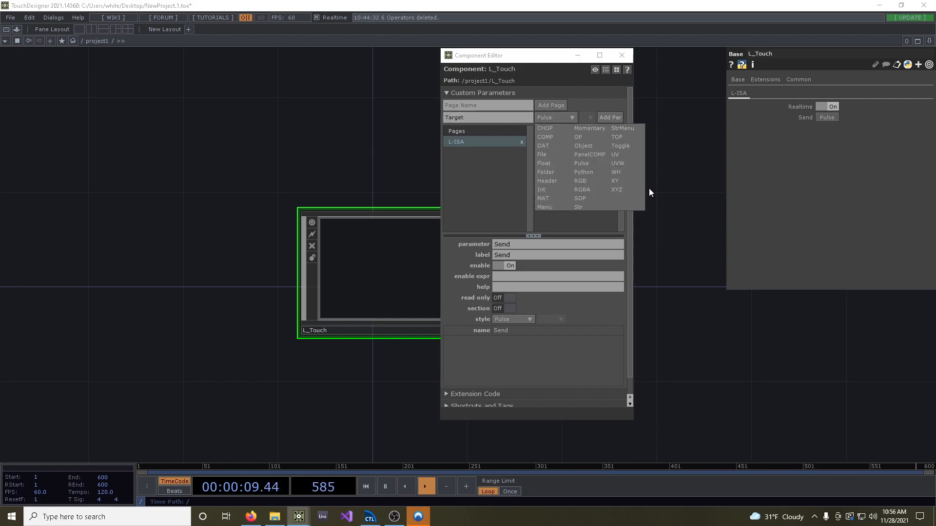
pyautogui.click(544, 207)
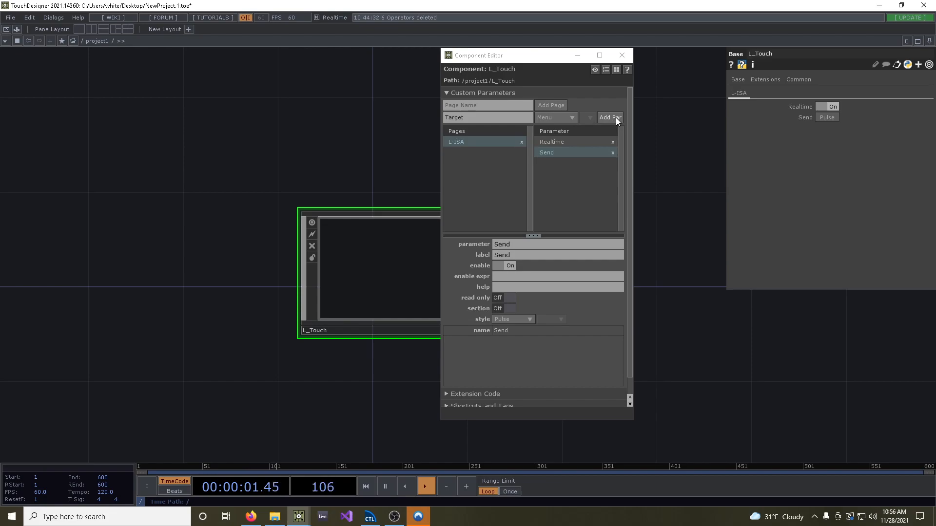
pyautogui.click(615, 118)
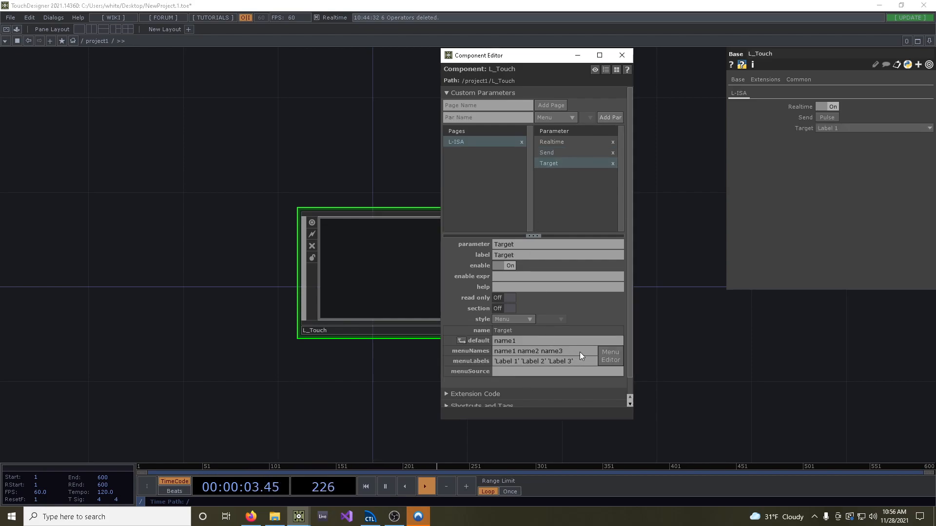
# Set the Target parameter's menu names to "src grp" and its menu labels to "source group"
pyautogui.moveTo(567, 351); pyautogui.dragTo(445, 351)
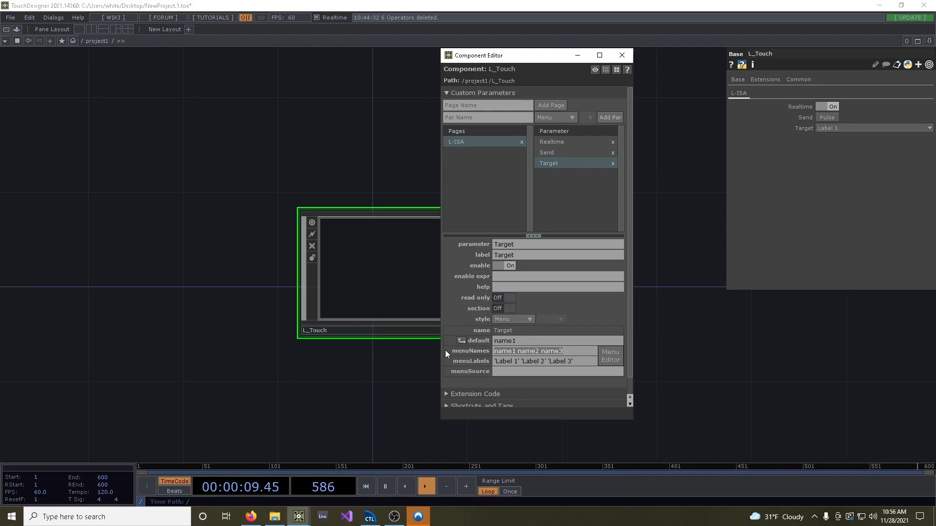
pyautogui.write('src grp')
pyautogui.click(583, 362)
pyautogui.press('BackSpace')
pyautogui.press('BackSpace')
pyautogui.press('BackSpace')
pyautogui.press('BackSpace')
pyautogui.press('BackSpace')
pyautogui.press('BackSpace')
pyautogui.press('BackSpace')
pyautogui.press('BackSpace')
pyautogui.press('BackSpace')
pyautogui.press('BackSpace')
pyautogui.press('BackSpace')
pyautogui.press('BackSpace')
pyautogui.press('BackSpace')
pyautogui.press('BackSpace')
pyautogui.press('BackSpace')
pyautogui.press('BackSpace')
pyautogui.press('BackSpace')
pyautogui.press('BackSpace')
pyautogui.press('BackSpace')
pyautogui.press('BackSpace')
pyautogui.press('BackSpace')
pyautogui.press('BackSpace')
pyautogui.press('BackSpace')
pyautogui.press('BackSpace')
pyautogui.press('BackSpace')
pyautogui.press('BackSpace')
pyautogui.press('BackSpace')
pyautogui.press('BackSpace')
pyautogui.write('sour')
pyautogui.write("ce' '")
pyautogui.write("group'")
pyautogui.press('Return')
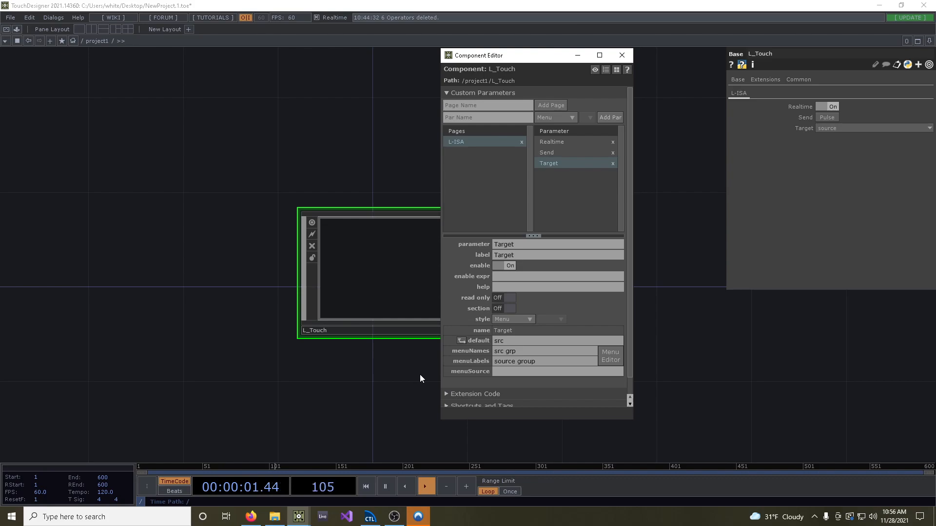
# Check the Target parameter's choices on L_Touch, keeping source selected, and compare them with the menu names
pyautogui.click(858, 128)
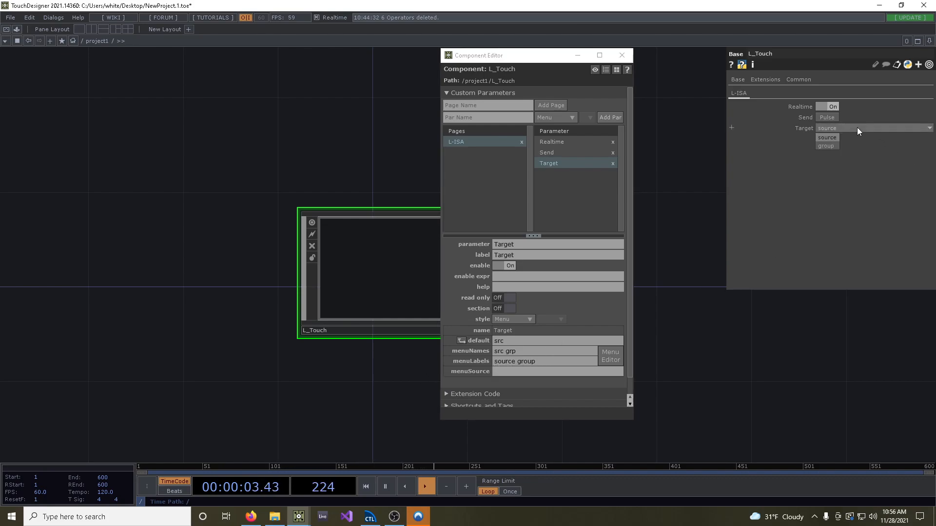
pyautogui.click(836, 138)
pyautogui.click(567, 351)
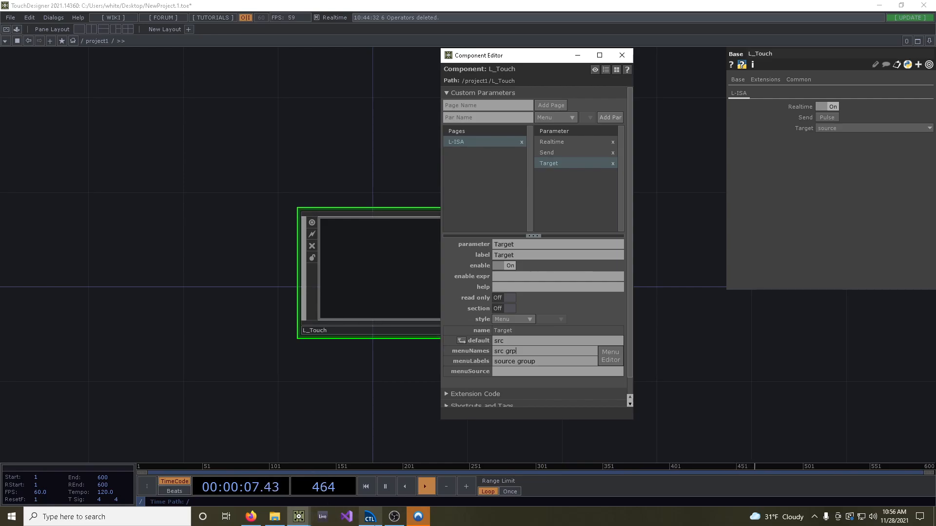
# Switch to L-ISA Controller and review the individual drum sources and the Drums group as possible control targets
pyautogui.click(370, 517)
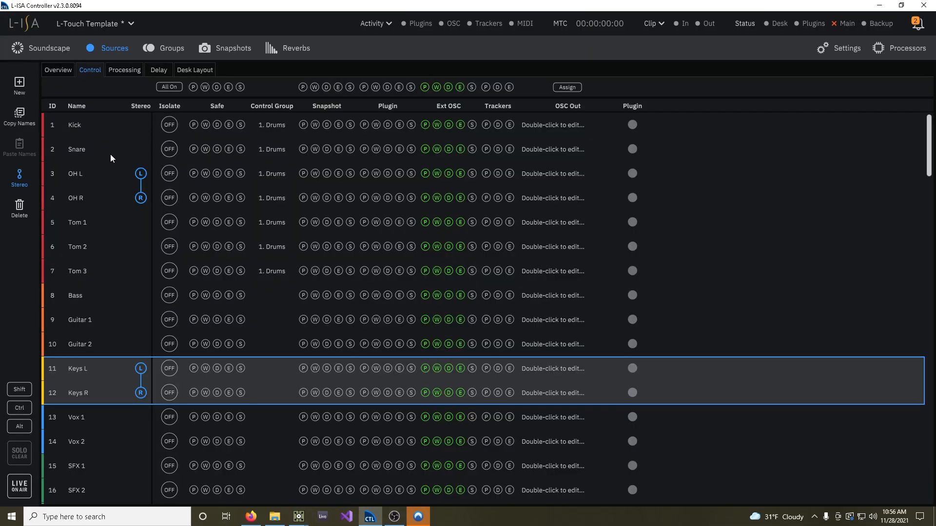
pyautogui.click(73, 128)
pyautogui.click(86, 151)
pyautogui.click(80, 173)
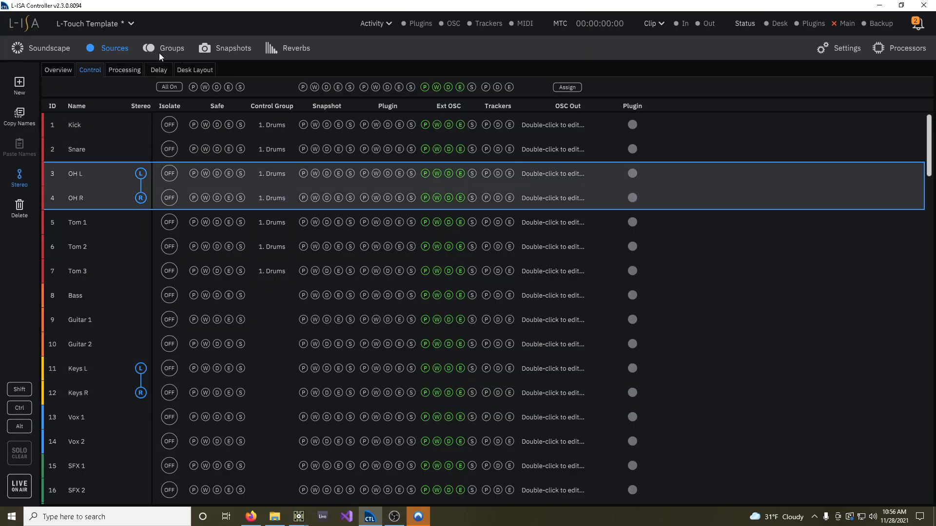
pyautogui.click(173, 49)
pyautogui.click(93, 89)
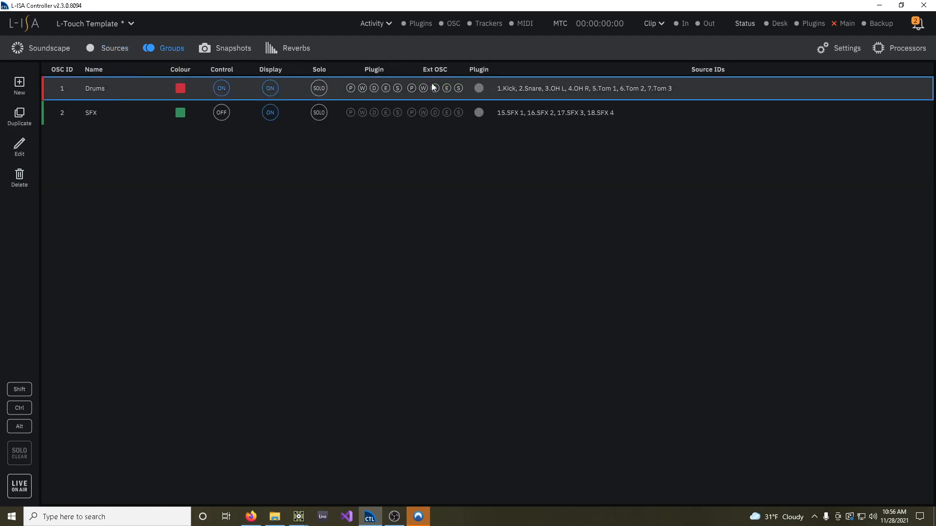
pyautogui.click(112, 49)
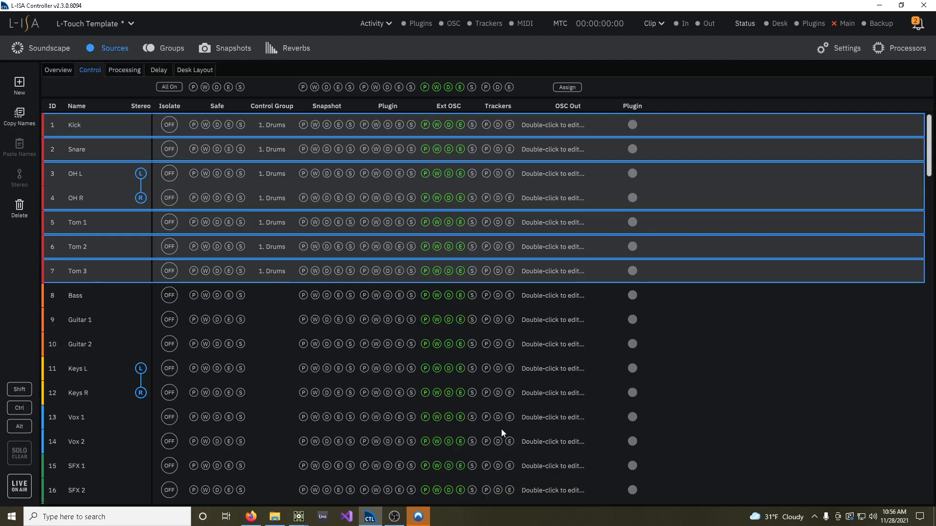
# Return to the TouchDesigner project and review the Target parameter's labelled choices alongside its underlying menu names
pyautogui.click(299, 516)
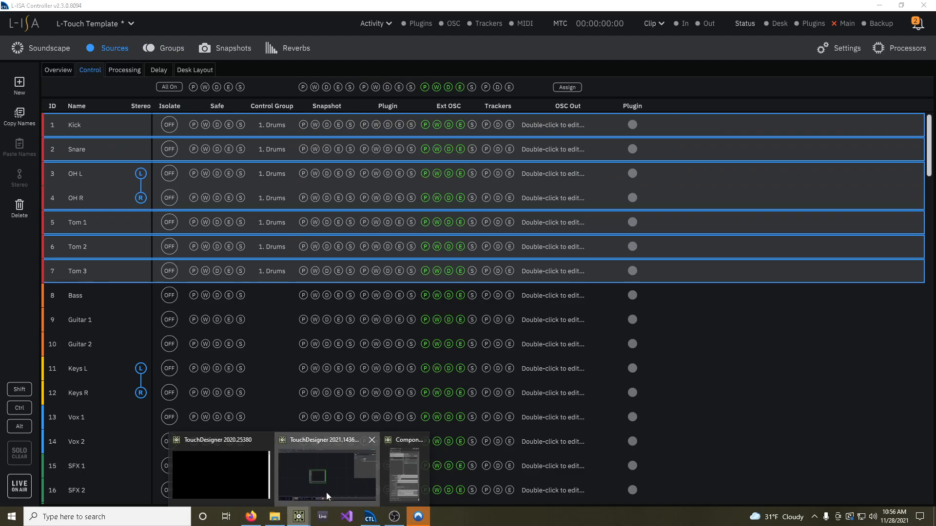
pyautogui.click(326, 493)
pyautogui.click(823, 128)
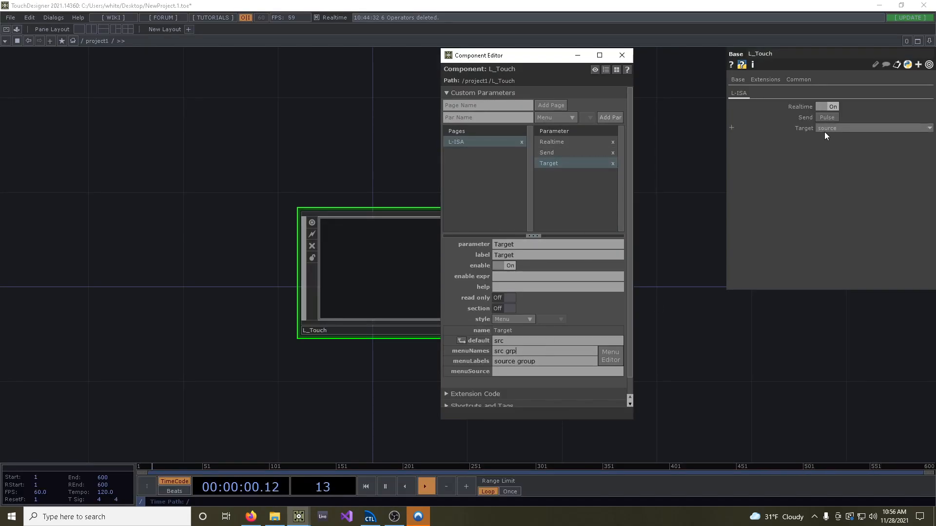
pyautogui.click(551, 352)
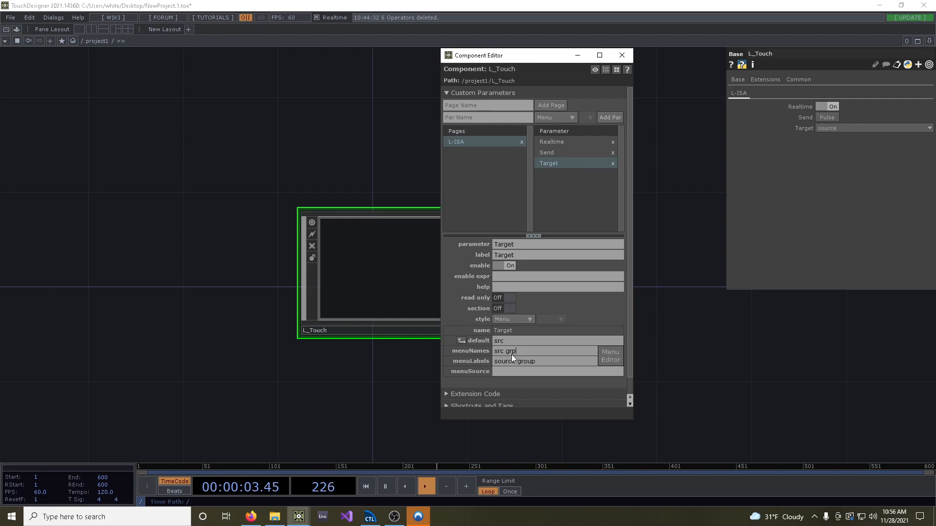
# Turn on the section divider for the Target parameter
pyautogui.moveTo(492, 353); pyautogui.dragTo(504, 353)
pyautogui.click(515, 354)
pyautogui.moveTo(501, 355); pyautogui.dragTo(490, 353)
pyautogui.click(522, 348)
pyautogui.click(499, 309)
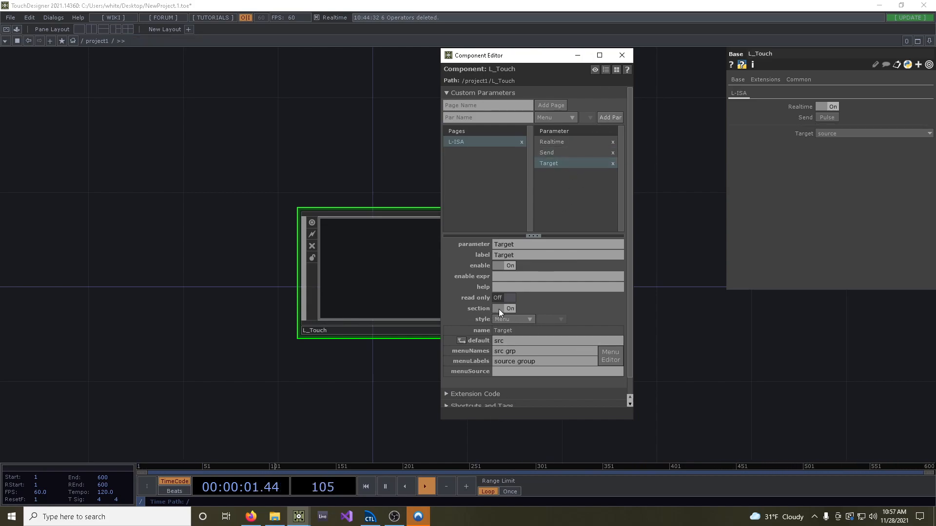
# Add a single Int parameter named ID to the L-ISA page
pyautogui.click(499, 117)
pyautogui.write('ID')
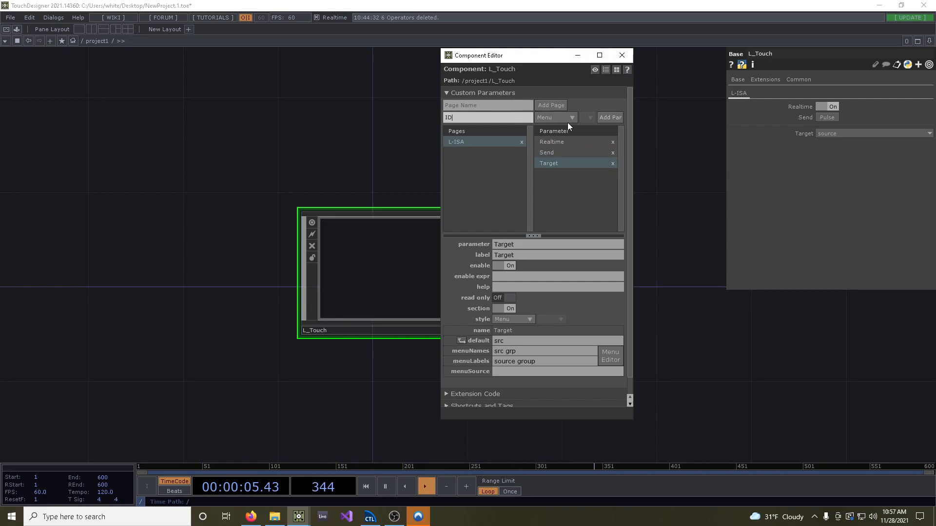
pyautogui.click(568, 118)
pyautogui.click(544, 189)
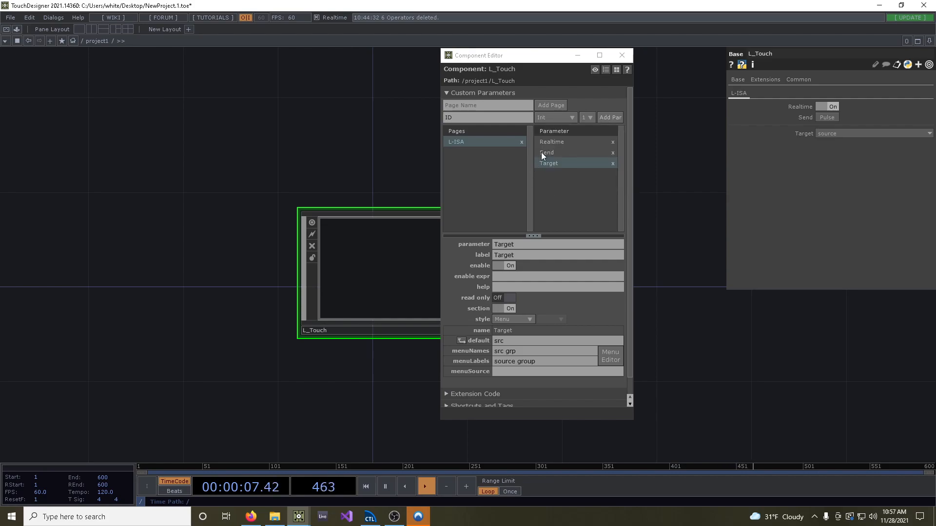
pyautogui.click(618, 117)
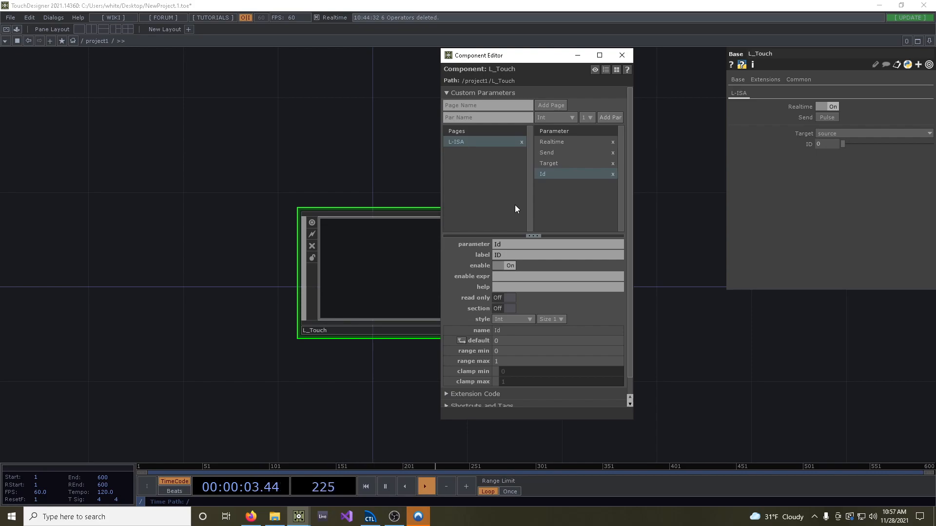
# Set the ID parameter's default to 1 and its range to 1 through 96, and try its slider on L_Touch
pyautogui.click(505, 341)
pyautogui.write('1')
pyautogui.press('Tab')
pyautogui.write('1')
pyautogui.click(511, 361)
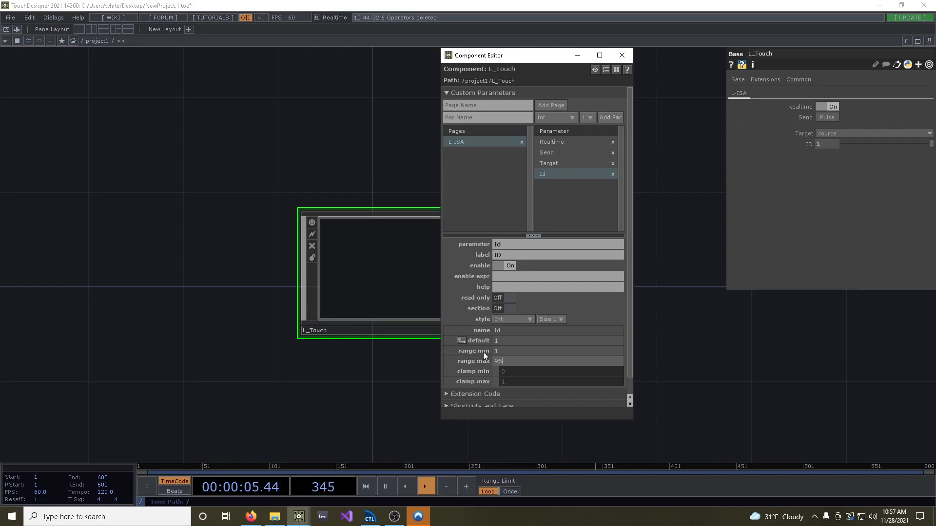
pyautogui.press('Return')
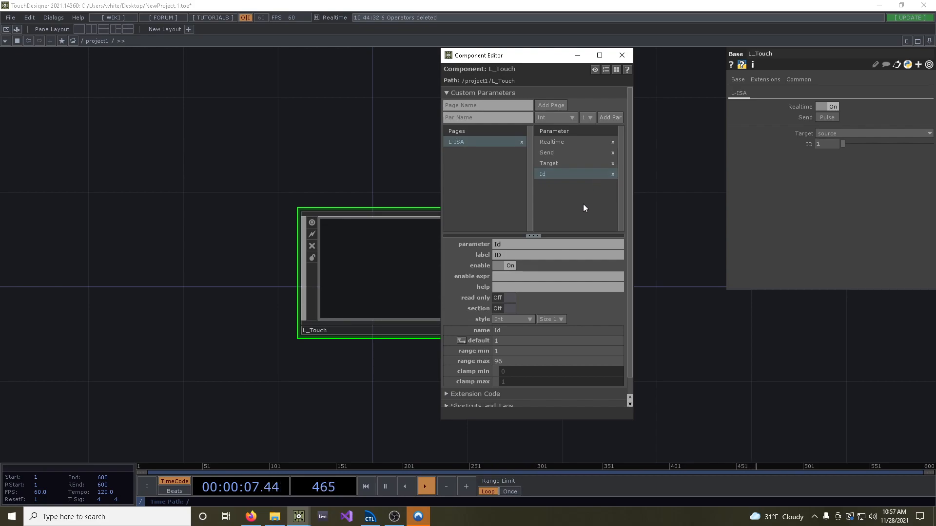
pyautogui.moveTo(843, 144); pyautogui.dragTo(910, 148)
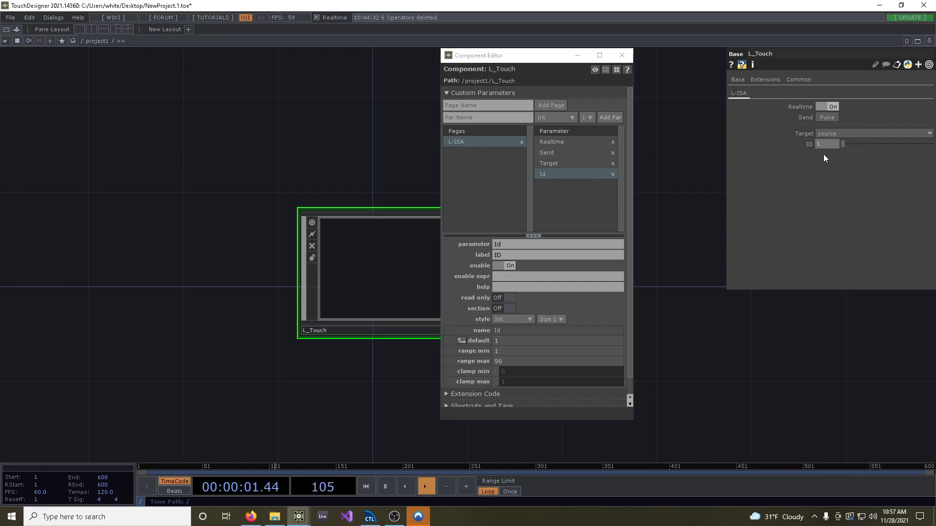
# Add two Float parameters named Pan and Width to the L-ISA page
pyautogui.click(505, 117)
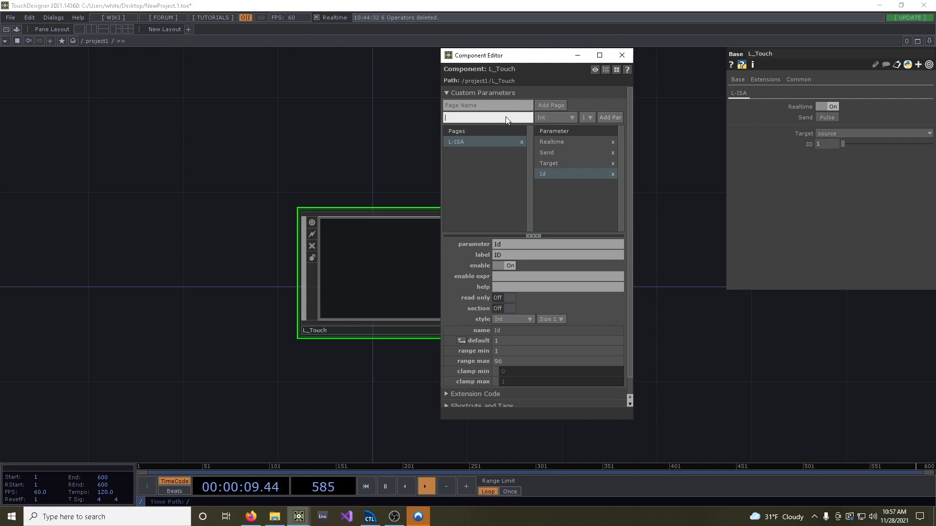
pyautogui.write('an')
pyautogui.click(554, 118)
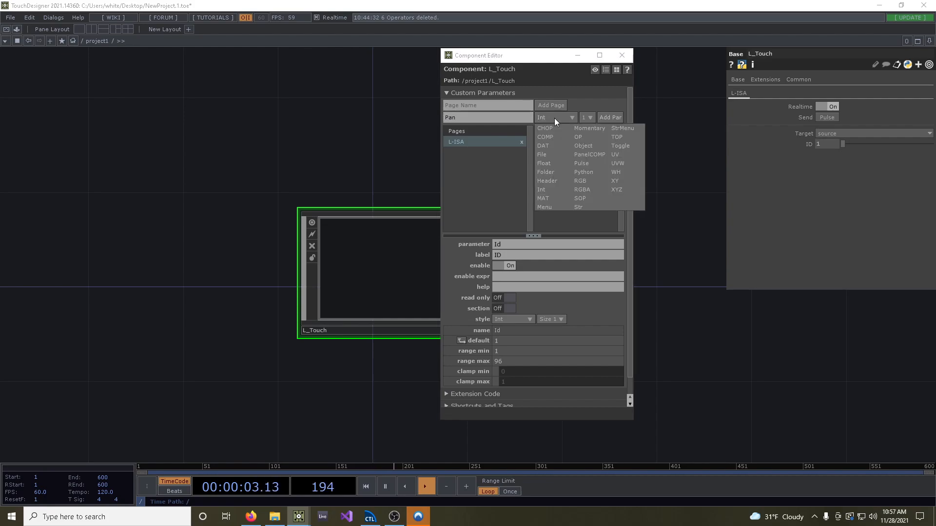
pyautogui.click(560, 164)
pyautogui.click(610, 117)
pyautogui.click(497, 120)
pyautogui.write('W')
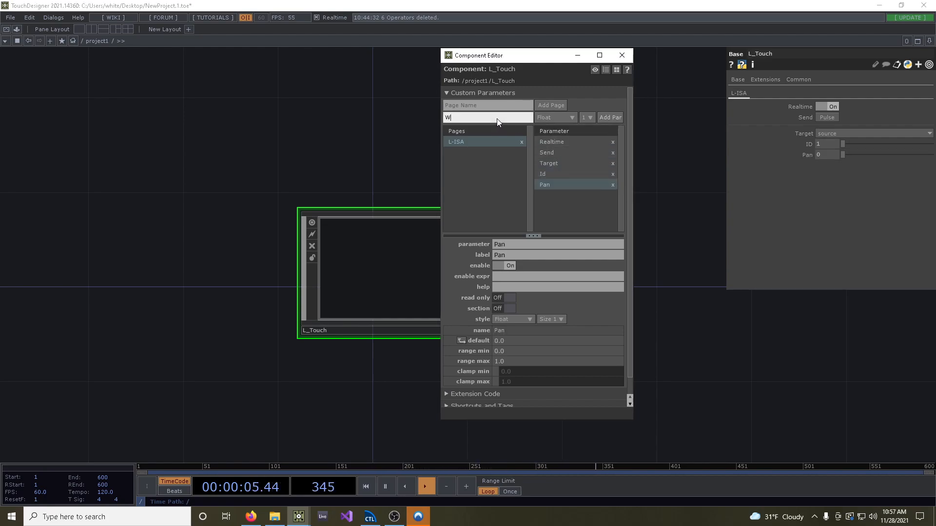
pyautogui.write('idth')
pyautogui.click(610, 118)
# Add Float parameters named Distance and Elevation, and move the Component Editor clear of the L_Touch node
pyautogui.click(491, 119)
pyautogui.write('Distance')
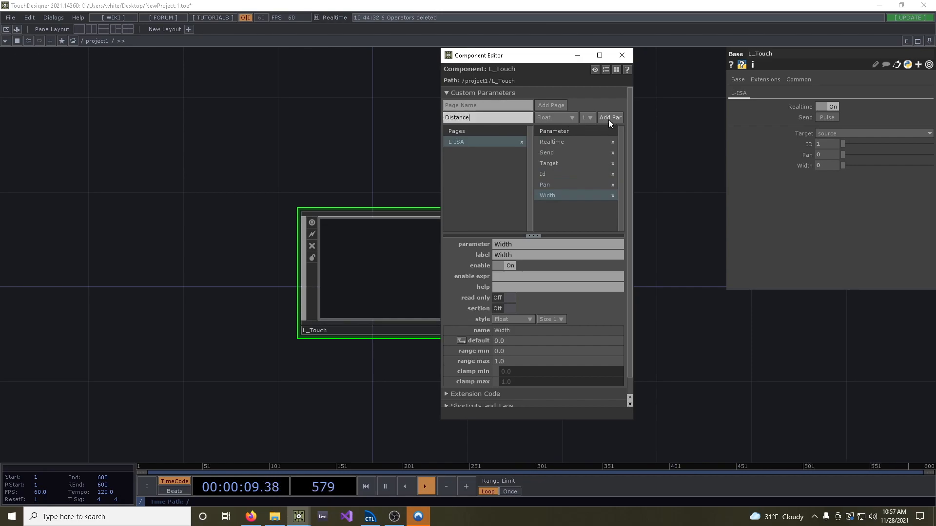
pyautogui.click(610, 118)
pyautogui.click(476, 117)
pyautogui.write('Elevation')
pyautogui.click(610, 118)
pyautogui.moveTo(546, 57); pyautogui.dragTo(201, 57)
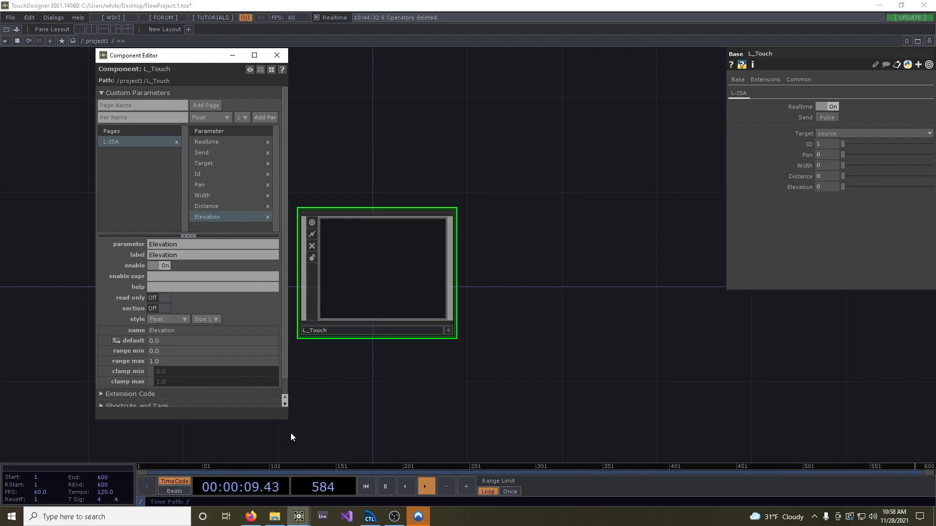
# Switch to L-ISA Controller's Soundscape and set the Drums group to about 1° pan, 29° width, 46% distance and 37° elevation
pyautogui.click(369, 517)
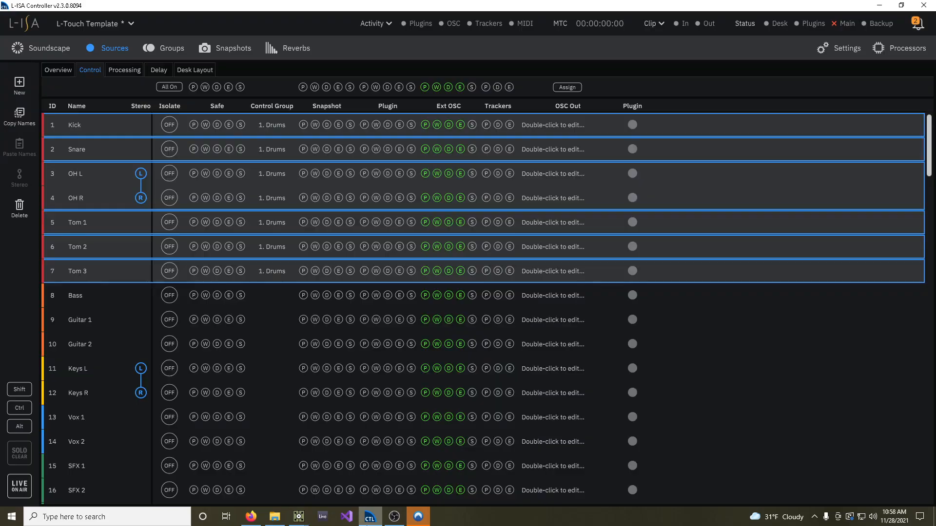
pyautogui.click(24, 53)
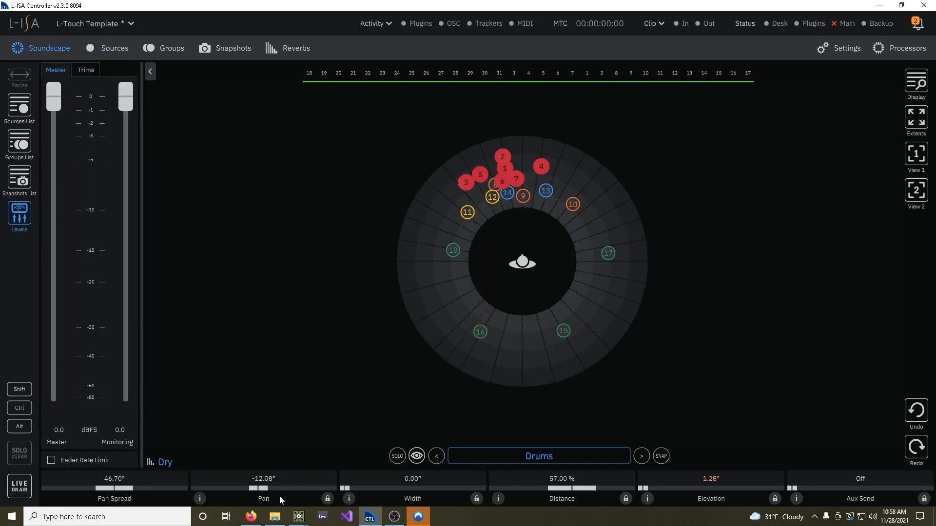
pyautogui.moveTo(267, 495)
pyautogui.mouseDown()
pyautogui.moveTo(300, 495)
pyautogui.moveTo(211, 493)
pyautogui.moveTo(299, 491)
pyautogui.moveTo(250, 493)
pyautogui.moveTo(281, 492)
pyautogui.mouseUp()
pyautogui.moveTo(346, 488); pyautogui.dragTo(411, 489)
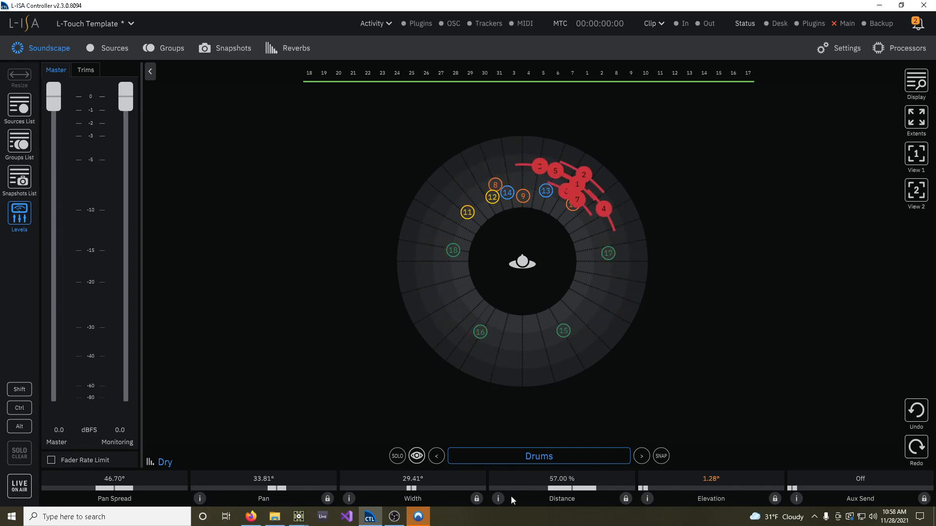
pyautogui.moveTo(576, 490); pyautogui.dragTo(647, 484)
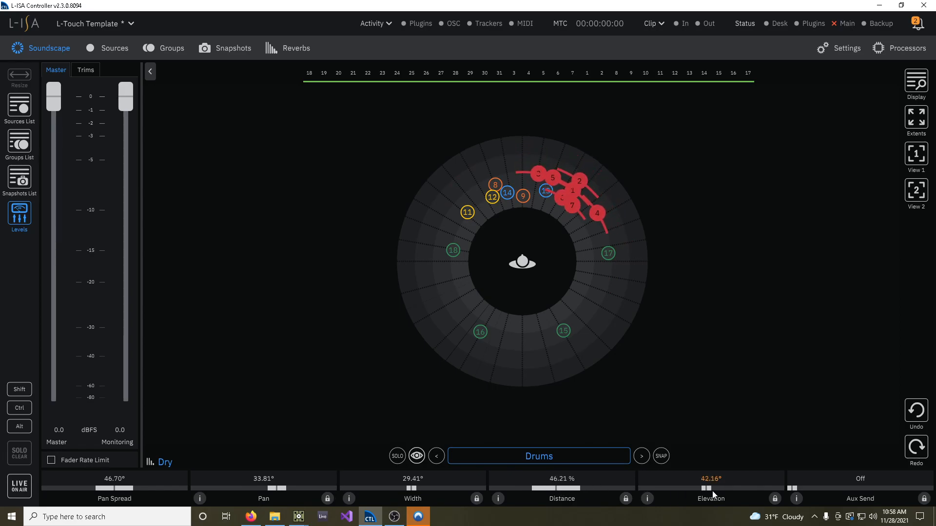
pyautogui.moveTo(697, 490)
pyautogui.mouseDown()
pyautogui.moveTo(716, 487)
pyautogui.moveTo(695, 490)
pyautogui.mouseUp()
pyautogui.moveTo(296, 487); pyautogui.dragTo(259, 485)
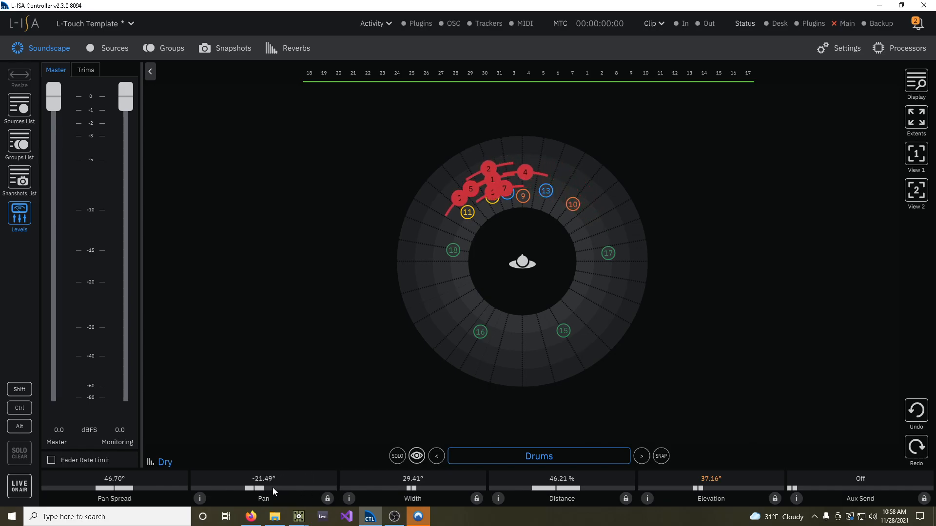
pyautogui.click(263, 491)
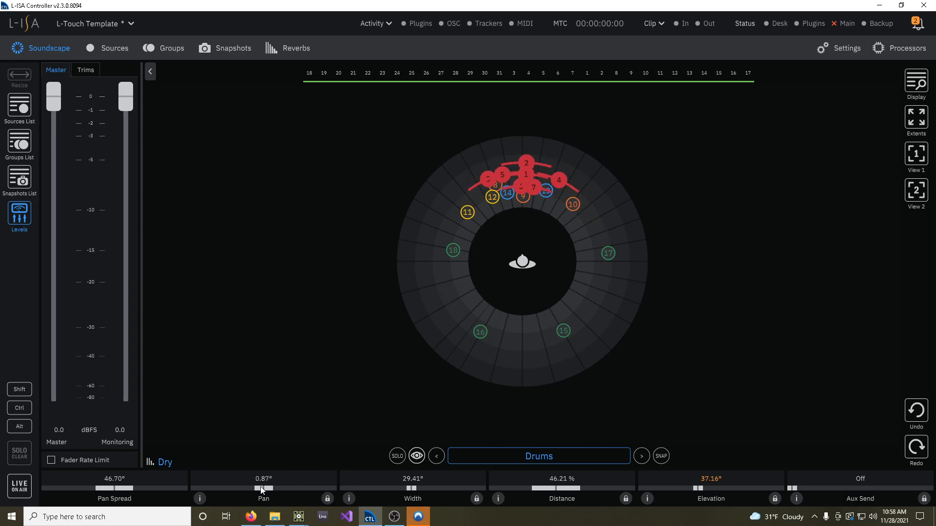
# Return to TouchDesigner, close the Component Editor and enter the L_Touch component's network
pyautogui.click(299, 516)
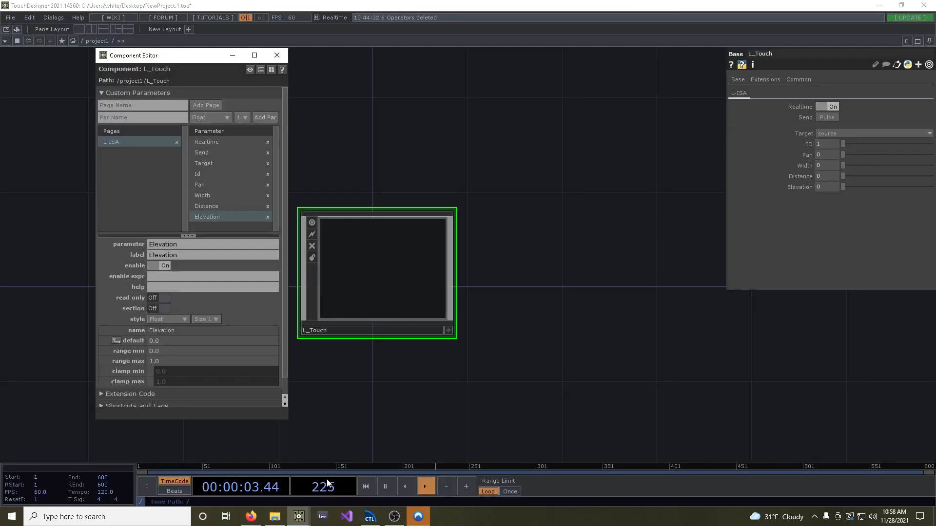
pyautogui.moveTo(330, 159); pyautogui.dragTo(376, 168)
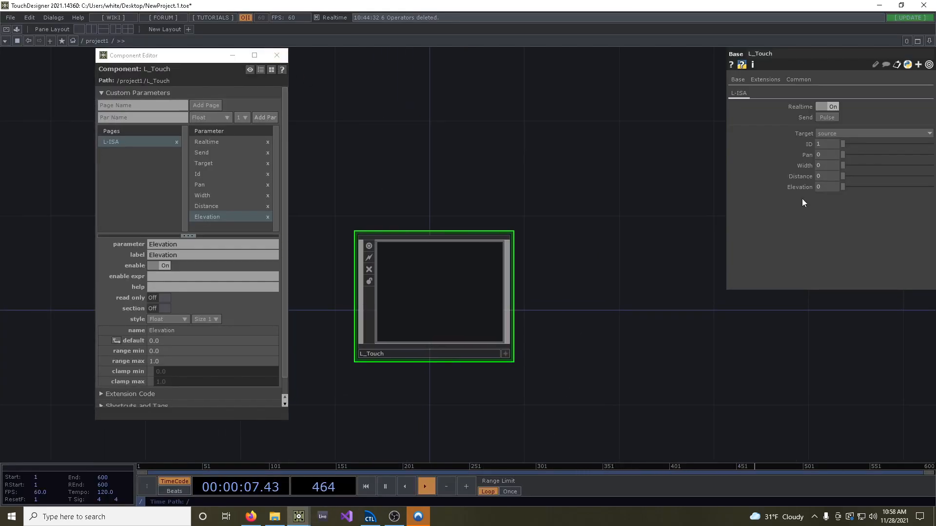
pyautogui.click(276, 57)
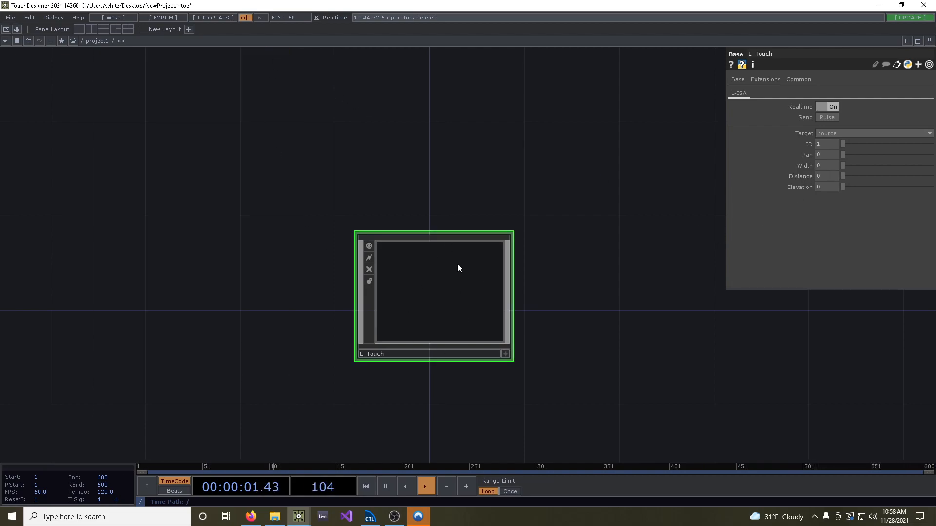
pyautogui.doubleClick(428, 294)
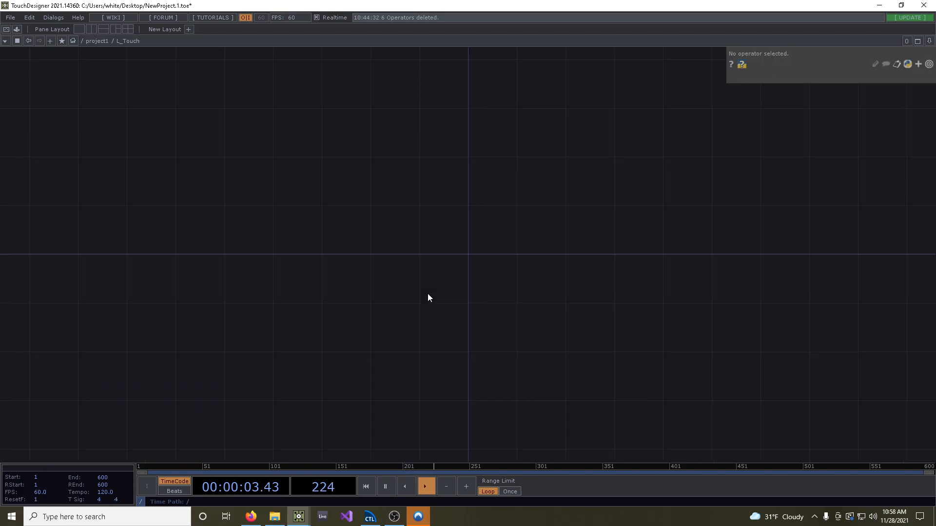
# Add a Parameter CHOP at the centre of L_Touch's network
pyautogui.press('Tab')
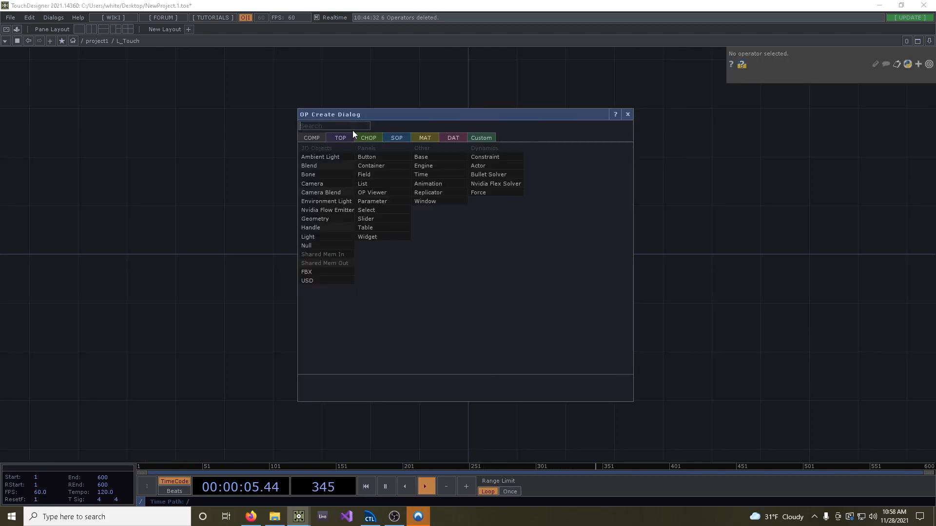
pyautogui.click(367, 138)
pyautogui.write('param')
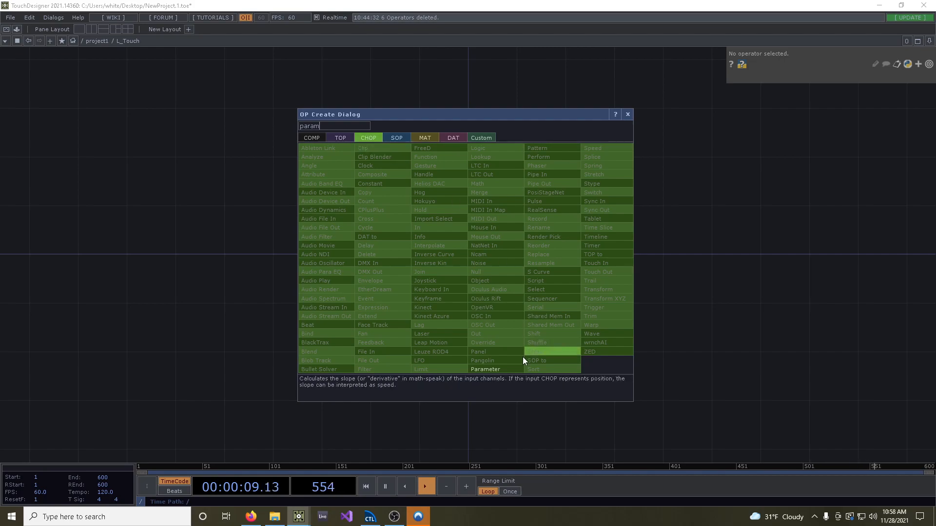
pyautogui.click(517, 368)
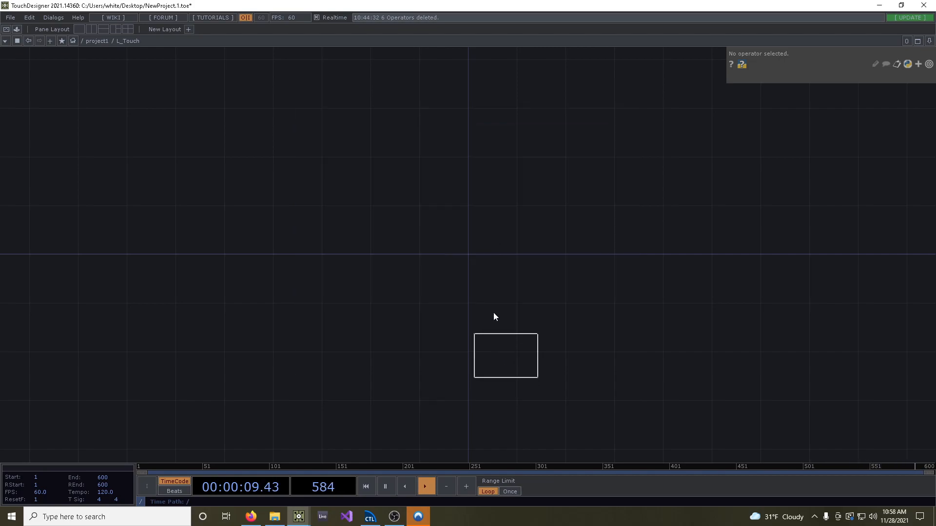
pyautogui.click(469, 256)
pyautogui.scroll(6, 399, 264)
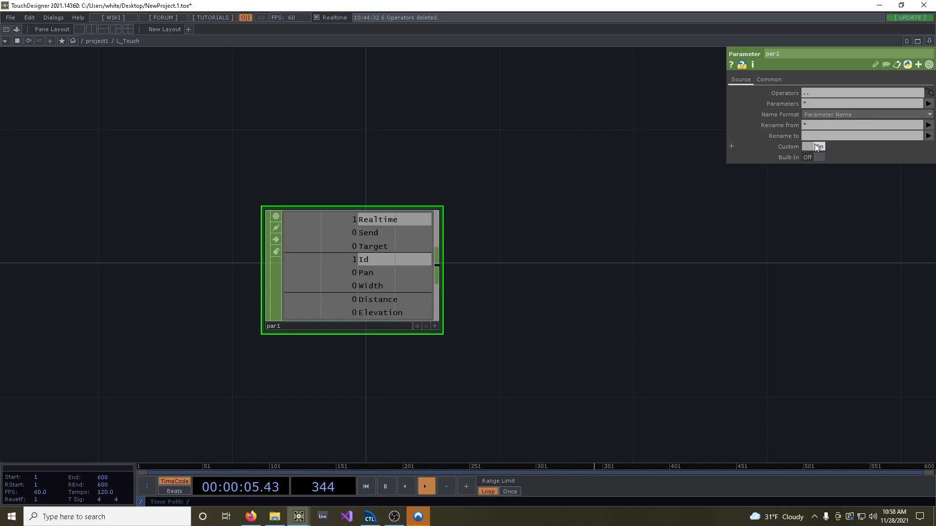
pyautogui.moveTo(530, 245); pyautogui.dragTo(308, 239)
pyautogui.scroll(-3, 332, 254)
pyautogui.moveTo(401, 264); pyautogui.dragTo(339, 274)
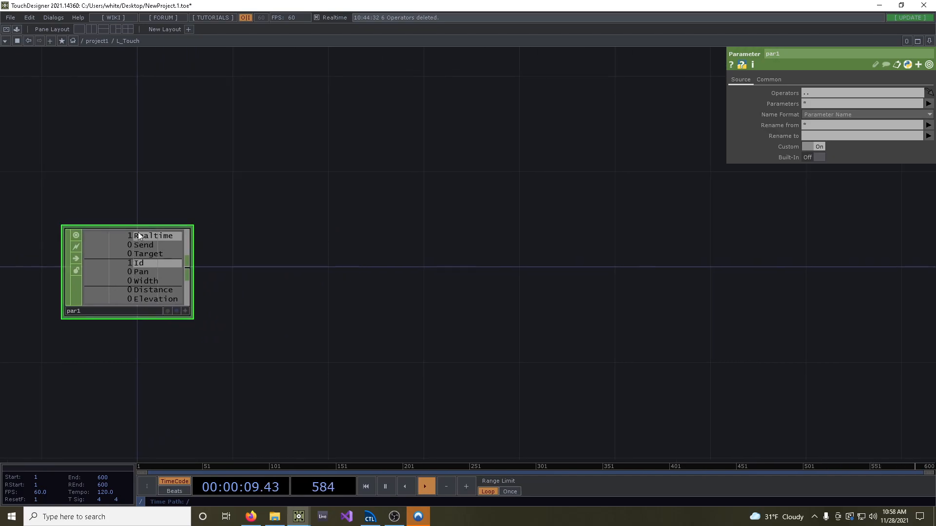
# Add a Select CHOP and connect the output of par1 to its input
pyautogui.press('Tab')
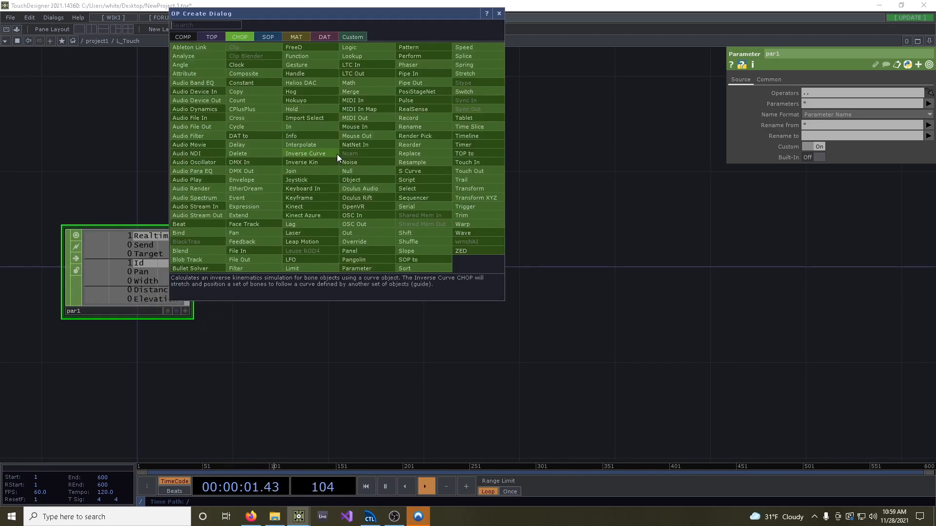
pyautogui.write('sel')
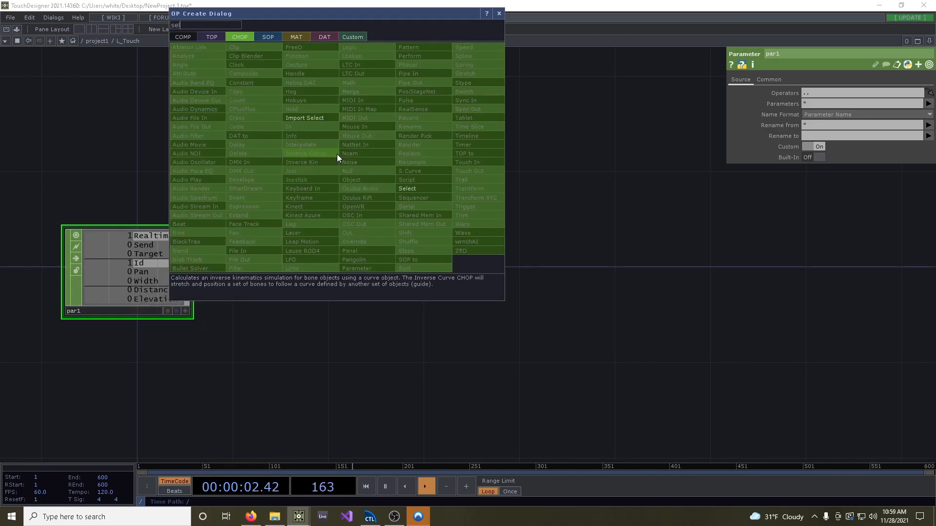
pyautogui.click(427, 187)
pyautogui.click(426, 188)
pyautogui.moveTo(190, 267); pyautogui.dragTo(354, 172)
# Rename the Select CHOP object_parameters and set its channel names to "Pan Width Distance Elevation"
pyautogui.click(410, 216)
pyautogui.write('object_parameters')
pyautogui.press('Return')
pyautogui.click(823, 105)
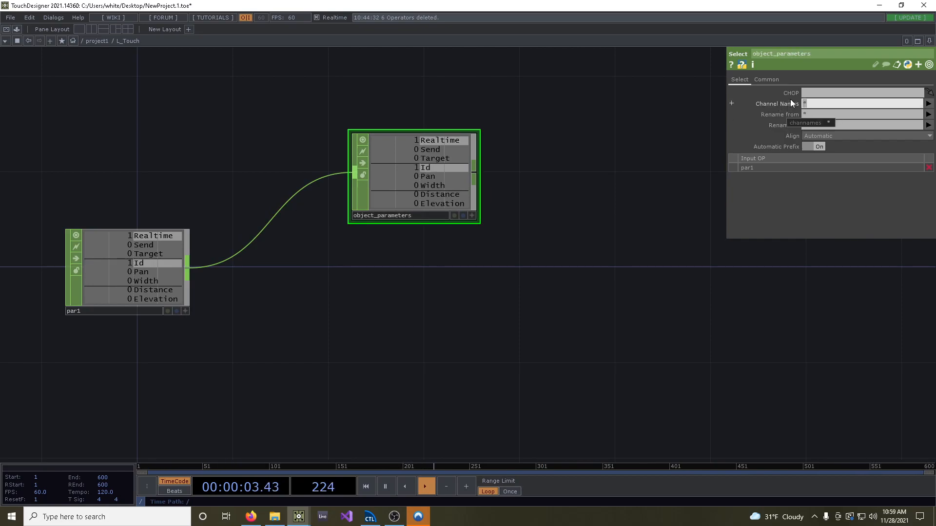
pyautogui.write('Pan Width Distance Elevation')
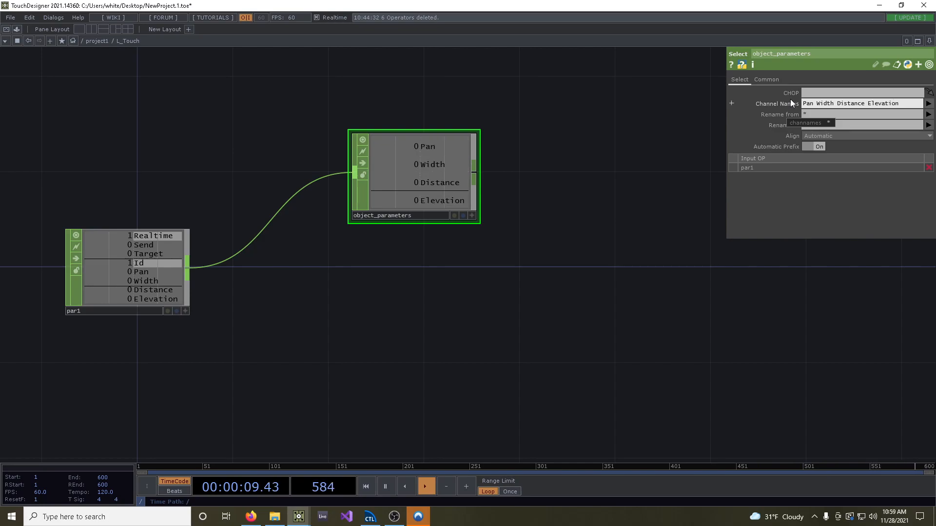
# Duplicate object_parameters below the original, fed by par1, and rename the copy realtime_send
pyautogui.hotkey('ctrl', 'c')
pyautogui.hotkey('ctrl', 'v')
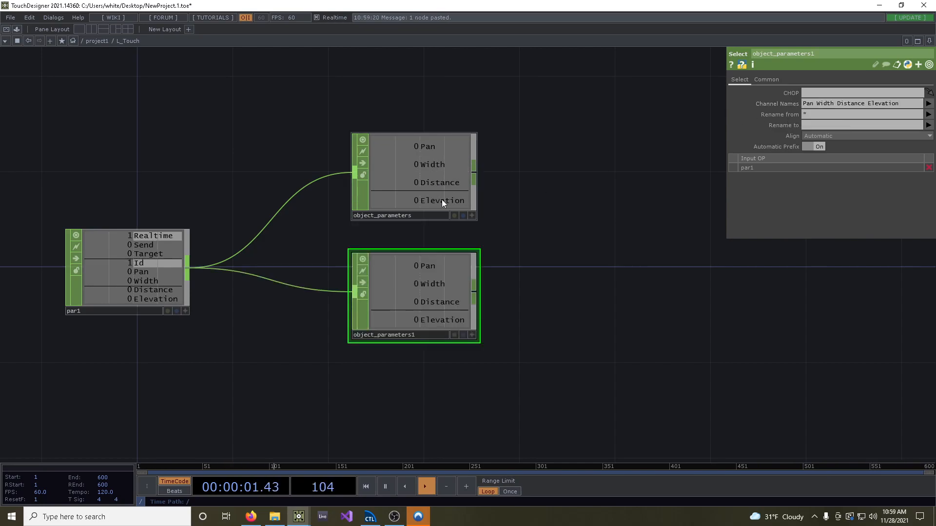
pyautogui.moveTo(432, 333); pyautogui.dragTo(321, 330)
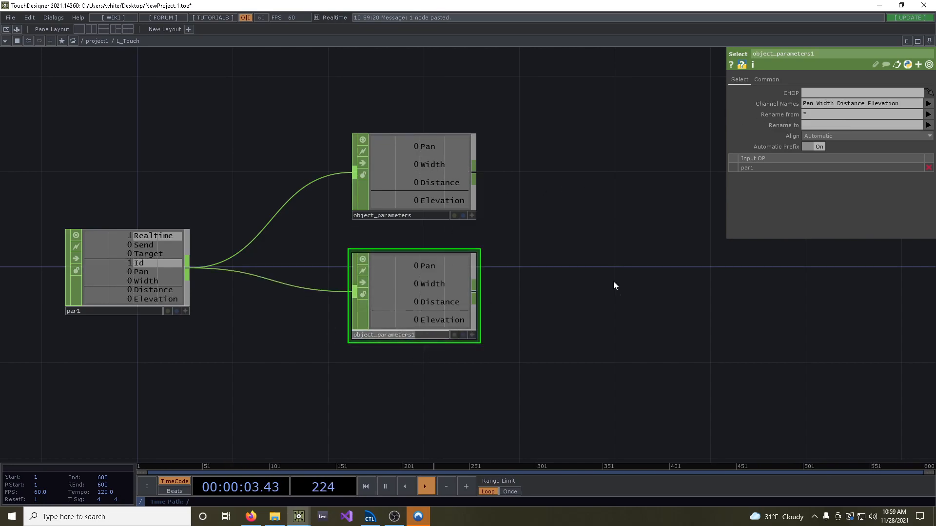
pyautogui.write('realtime_se')
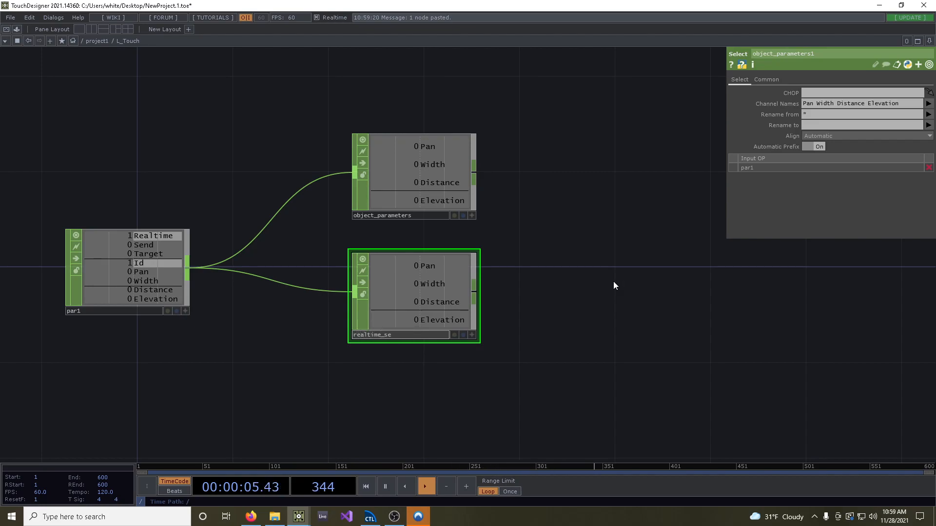
pyautogui.write('nd')
pyautogui.press('Return')
# Set the channel names of realtime_send to "Realtime Send"
pyautogui.moveTo(905, 100); pyautogui.dragTo(640, 113)
pyautogui.write('Realtime Send')
pyautogui.press('Return')
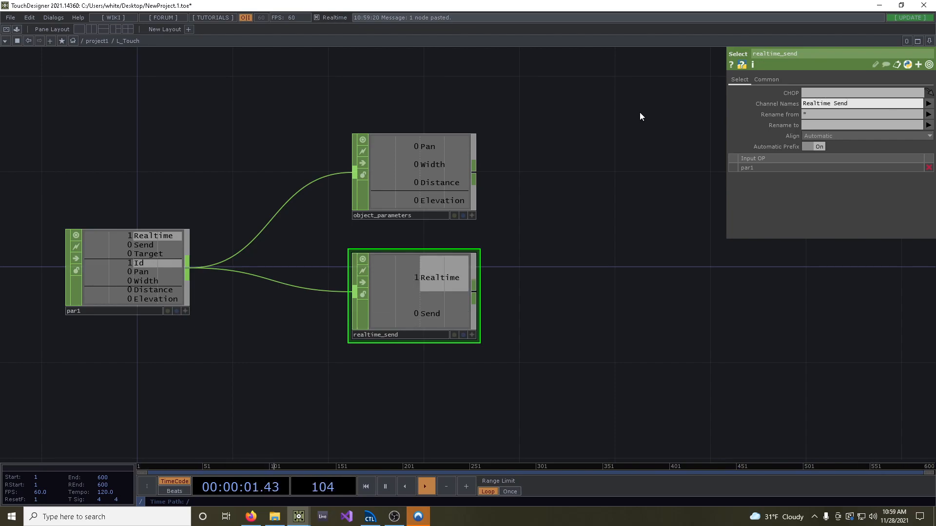
# Move realtime_send further below object_parameters and open the parent L_Touch component's parameters in a floating window
pyautogui.moveTo(404, 306); pyautogui.dragTo(405, 353)
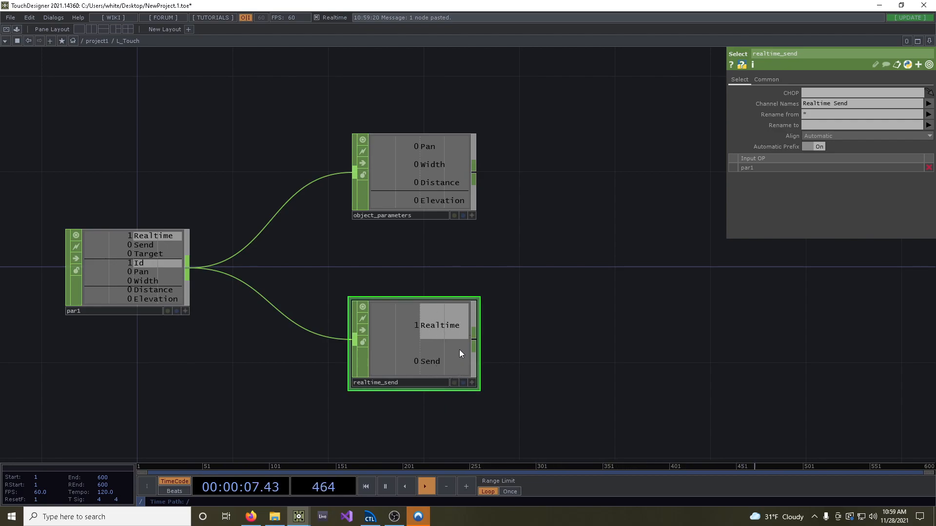
pyautogui.rightClick(133, 107)
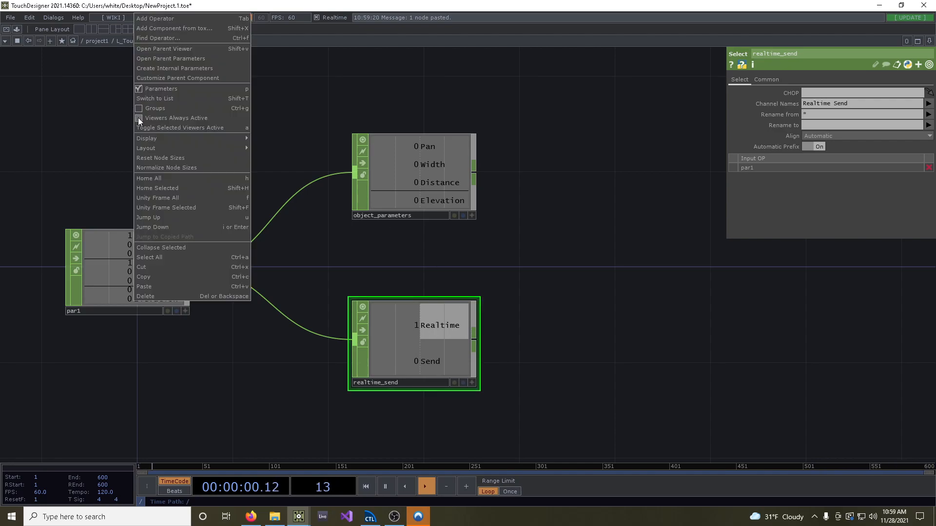
pyautogui.click(177, 59)
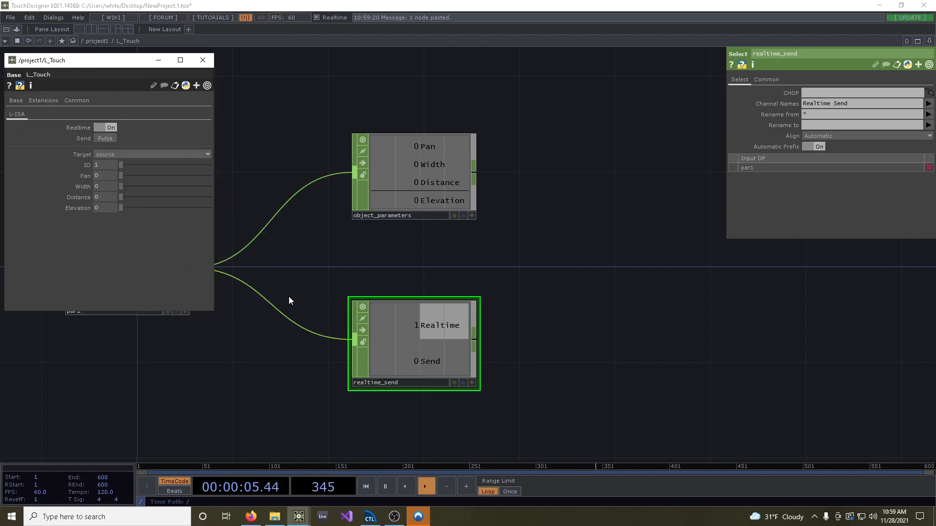
# Pulse the component's Send parameter and turn Realtime off, checking the response in realtime_send
pyautogui.moveTo(573, 361); pyautogui.dragTo(525, 380)
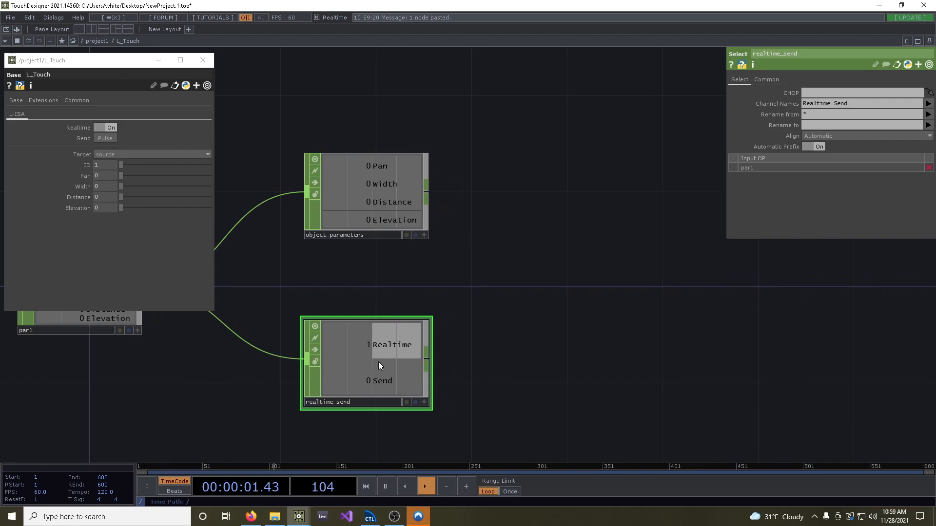
pyautogui.click(106, 137)
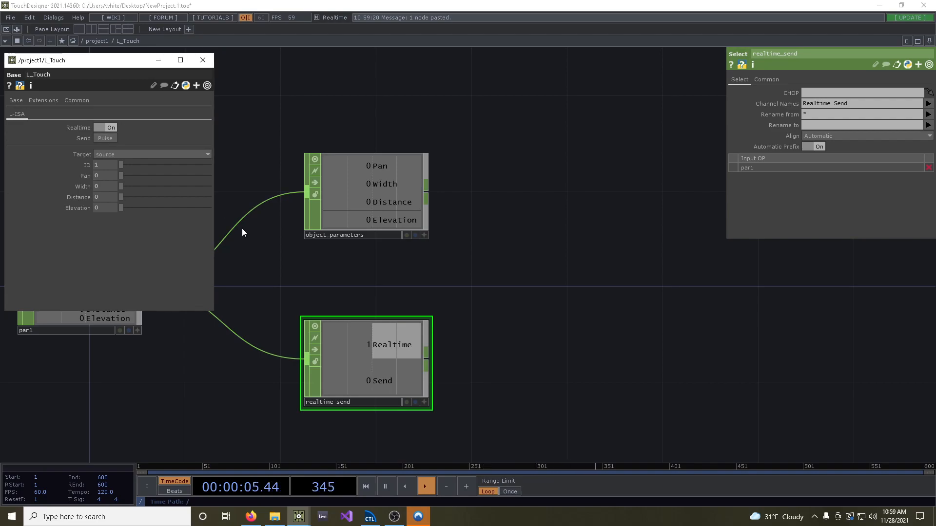
pyautogui.click(109, 128)
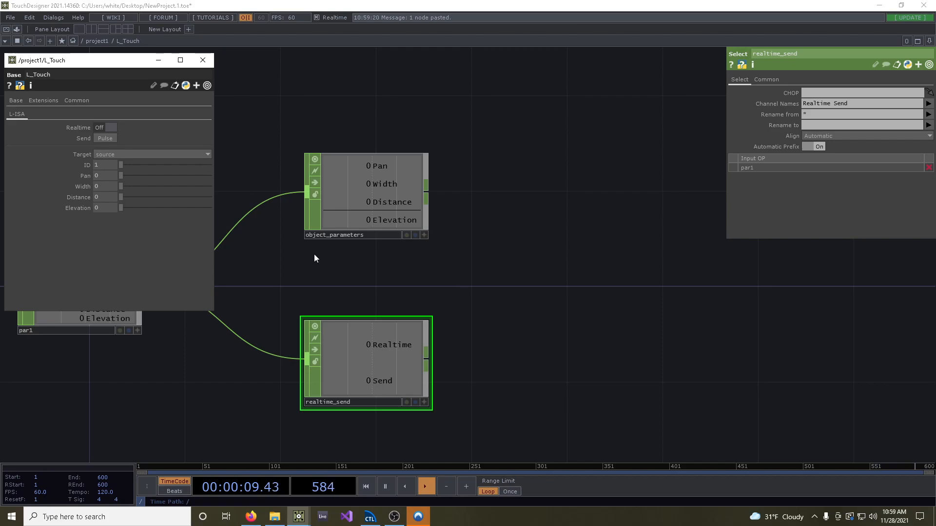
# Add a Logic CHOP fed by realtime_send and set its Combine Channels option to Or
pyautogui.moveTo(506, 366); pyautogui.dragTo(395, 370)
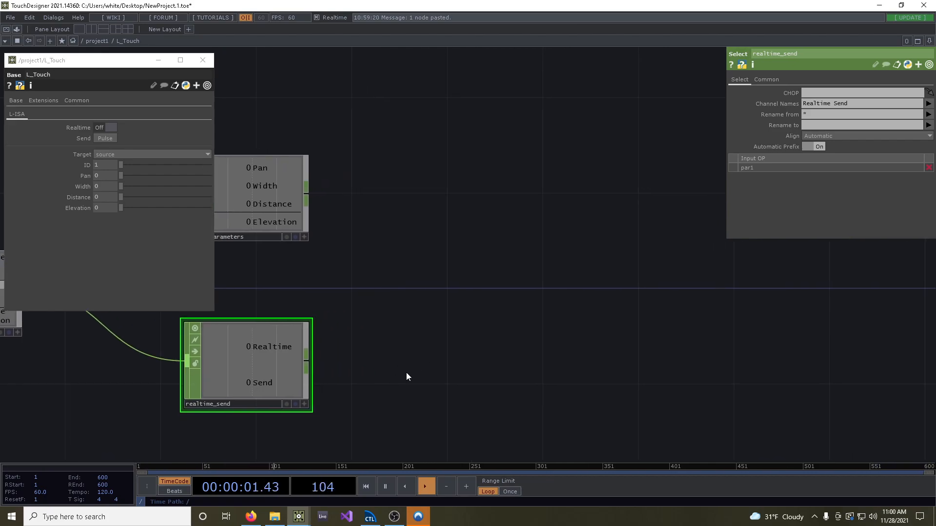
pyautogui.press('Tab')
pyautogui.write('log')
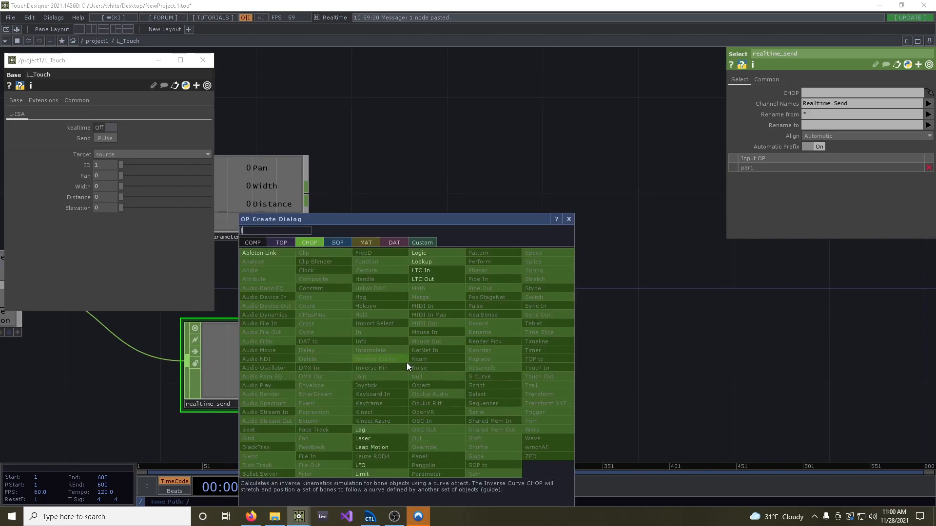
pyautogui.click(424, 252)
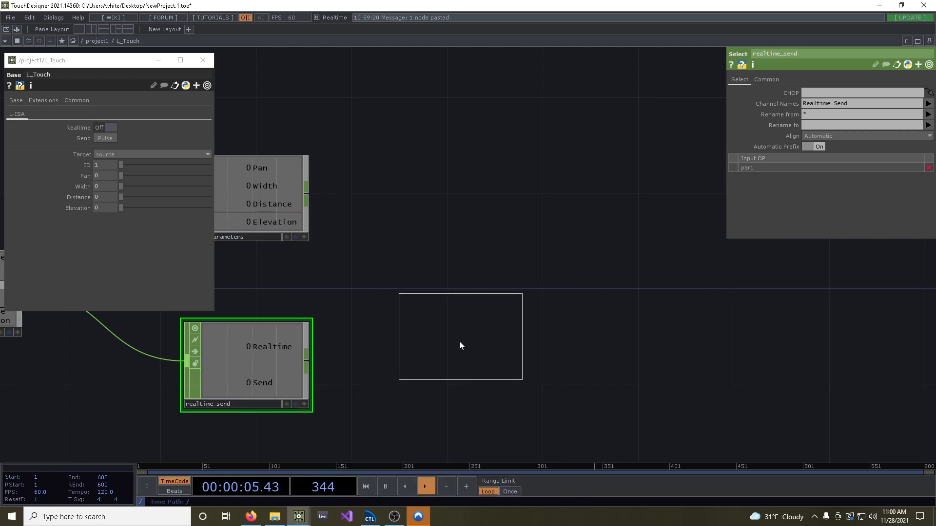
pyautogui.click(461, 366)
pyautogui.moveTo(306, 363); pyautogui.dragTo(434, 363)
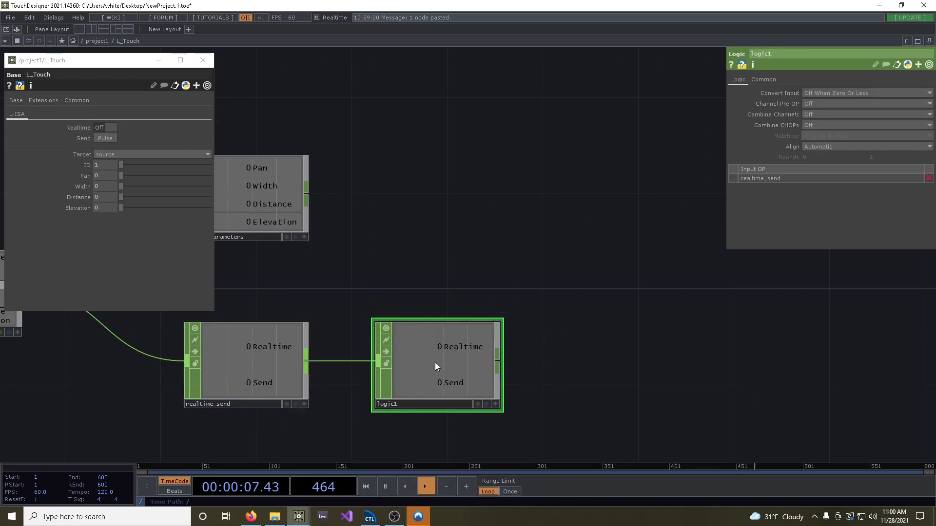
pyautogui.click(820, 114)
pyautogui.click(817, 140)
# Test the Logic CHOP by switching Realtime on and off and pulsing Send
pyautogui.click(102, 128)
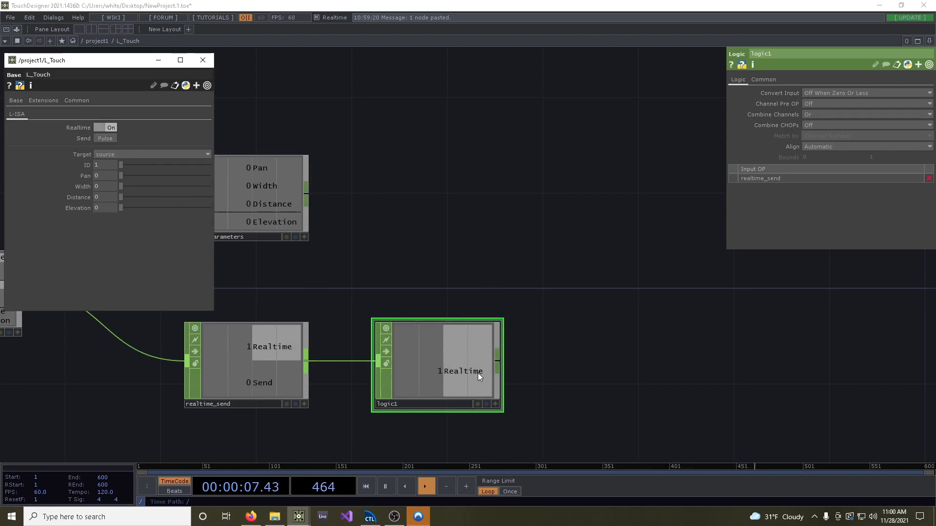
pyautogui.click(107, 127)
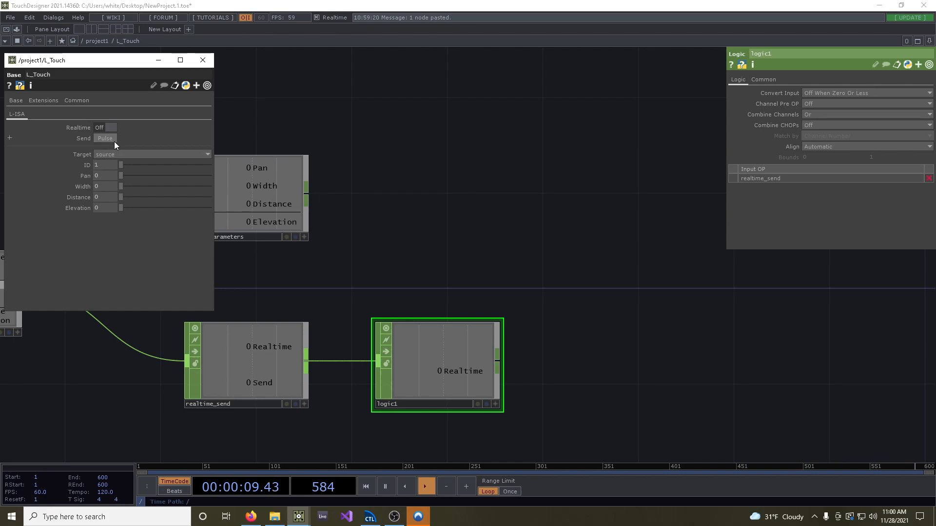
pyautogui.click(105, 141)
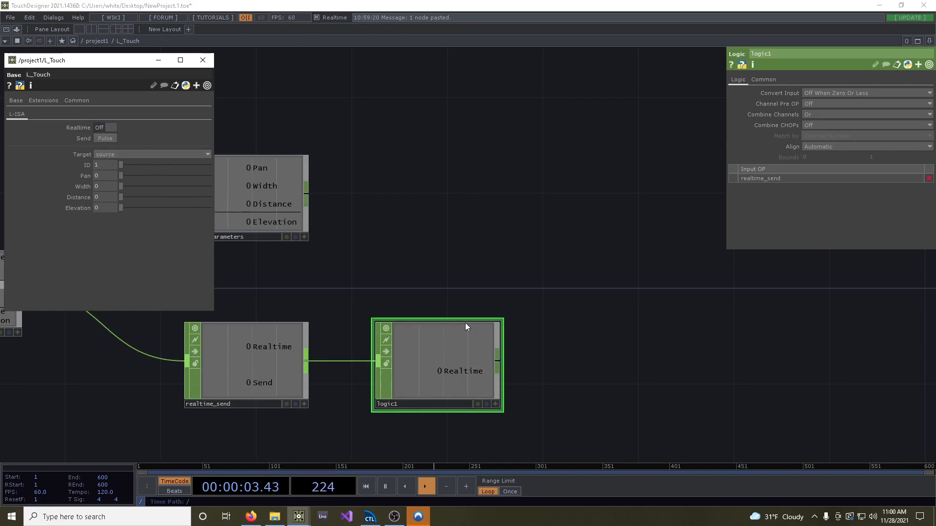
# Add a Rename CHOP fed by logic1 and rename its channel to "True"
pyautogui.moveTo(567, 349); pyautogui.dragTo(479, 359)
pyautogui.scroll(-2, 499, 337)
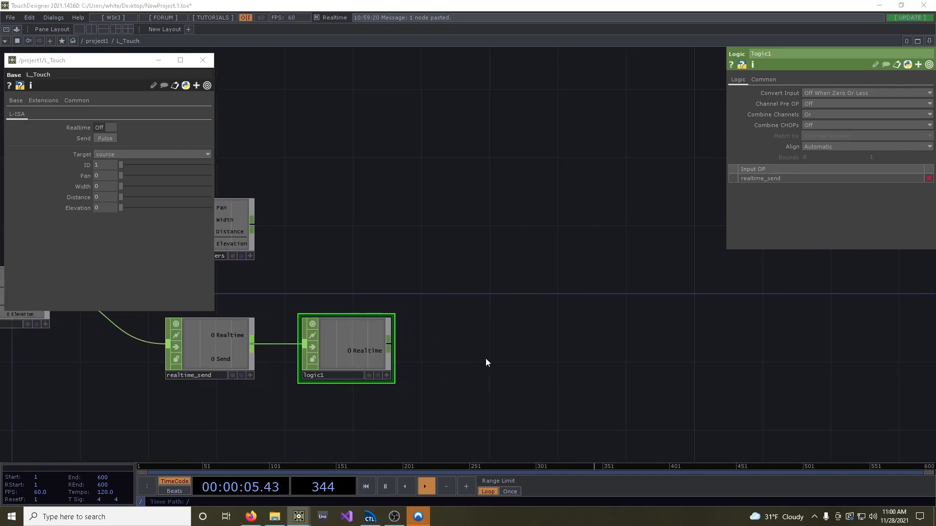
pyautogui.press('Tab')
pyautogui.click(558, 331)
pyautogui.moveTo(389, 344)
pyautogui.mouseDown()
pyautogui.moveTo(502, 344)
pyautogui.moveTo(494, 344)
pyautogui.mouseUp()
pyautogui.click(838, 104)
pyautogui.write('True')
pyautogui.press('Return')
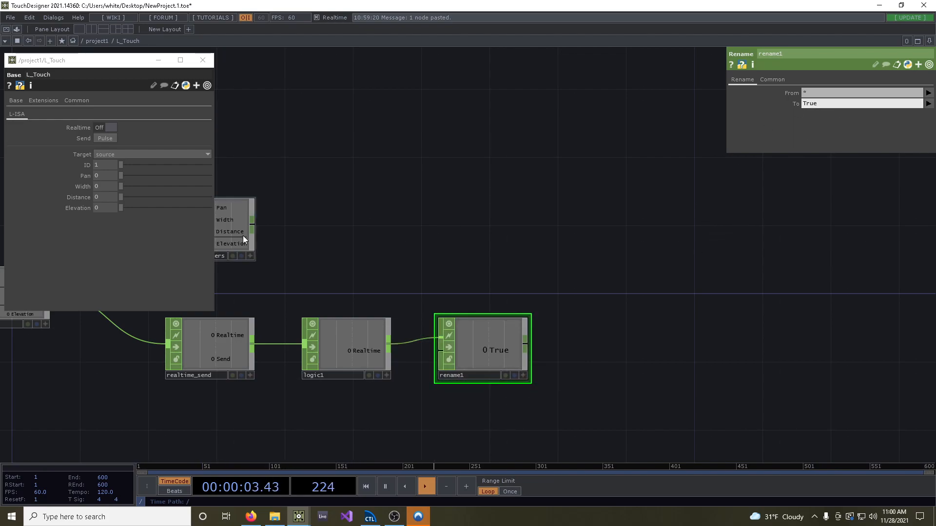
# Rearrange the network so that object_parameters sits directly above rename1
pyautogui.moveTo(236, 237); pyautogui.dragTo(493, 247)
pyautogui.moveTo(595, 286); pyautogui.dragTo(526, 287)
pyautogui.moveTo(438, 294); pyautogui.dragTo(560, 289)
pyautogui.scroll(-3, 560, 289)
pyautogui.moveTo(310, 289); pyautogui.dragTo(304, 263)
# Add a Hold CHOP beyond the two branches and connect object_parameters to its first input
pyautogui.moveTo(624, 288); pyautogui.dragTo(533, 297)
pyautogui.scroll(4, 529, 307)
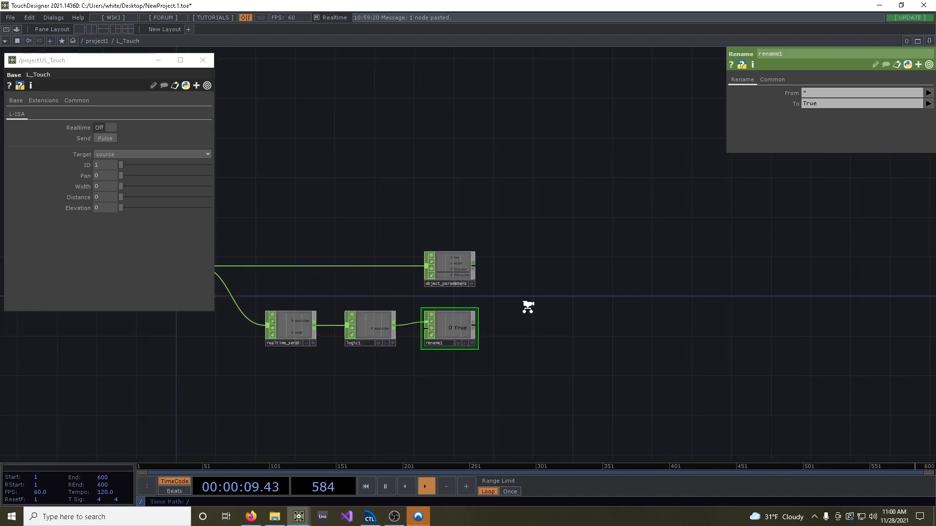
pyautogui.press('Tab')
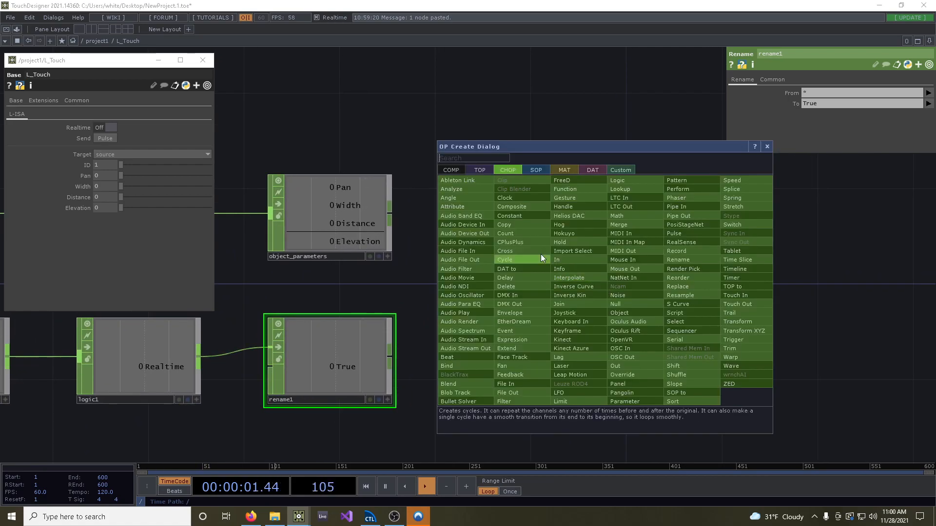
pyautogui.click(543, 227)
pyautogui.click(625, 292)
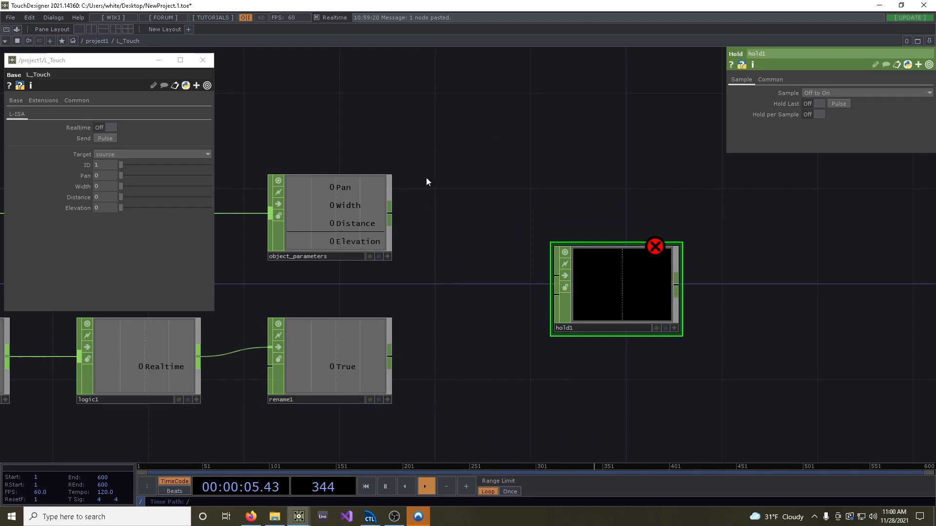
pyautogui.moveTo(389, 213); pyautogui.dragTo(561, 277)
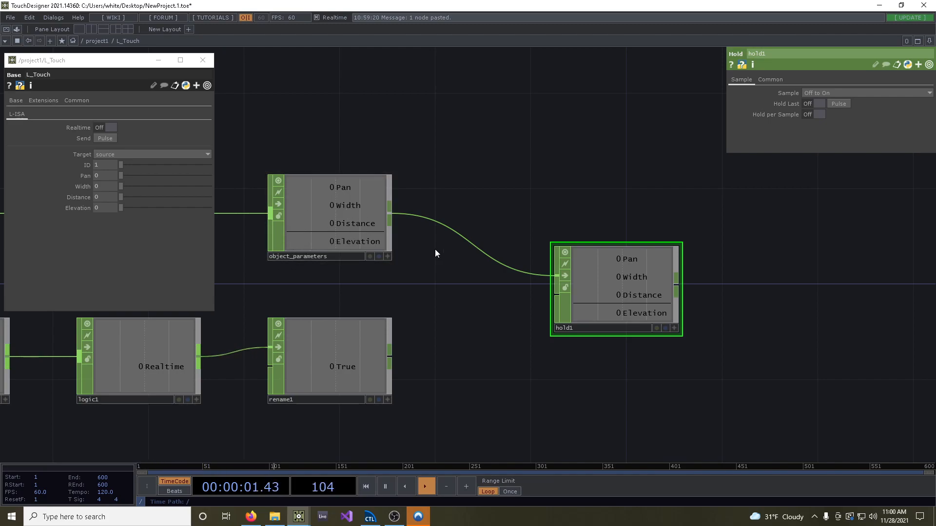
# Connect rename1 to the second input of hold1 and move hold1 slightly closer to the branches
pyautogui.click(368, 346)
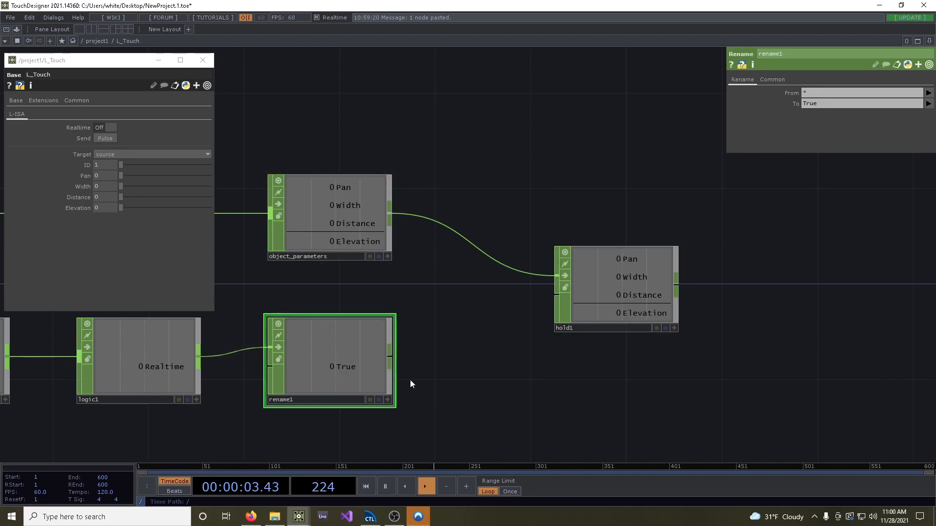
pyautogui.moveTo(393, 353); pyautogui.dragTo(558, 297)
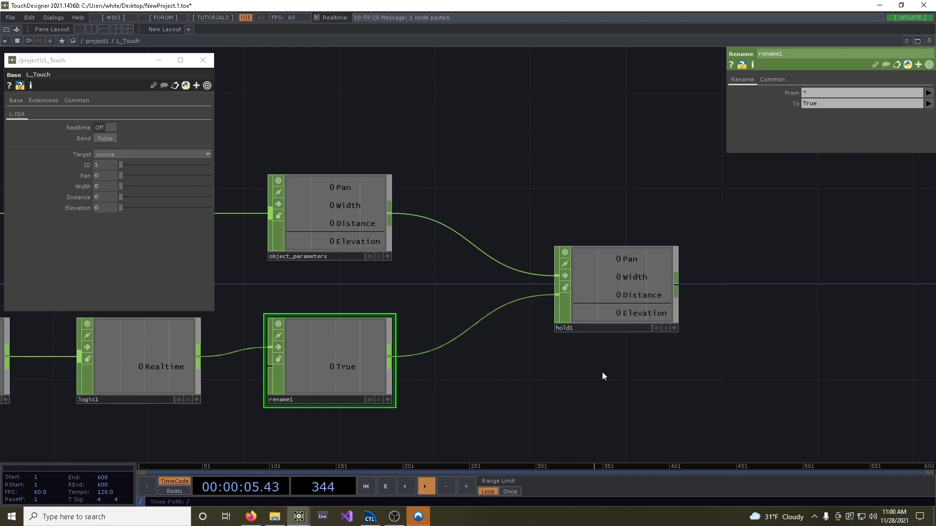
pyautogui.moveTo(639, 291); pyautogui.dragTo(615, 291)
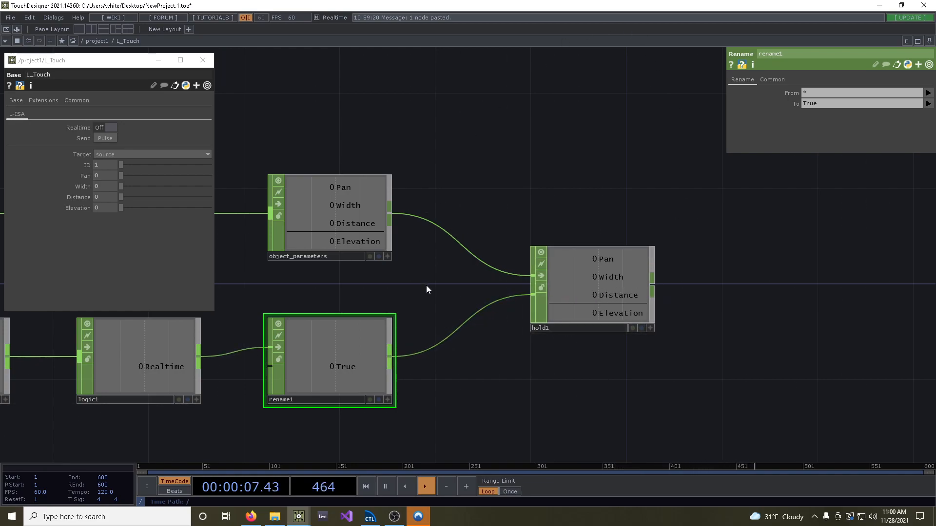
# Customize the parent component, setting the Pan parameter's default to 0.5, and close the Component Editor
pyautogui.moveTo(474, 289); pyautogui.dragTo(503, 291)
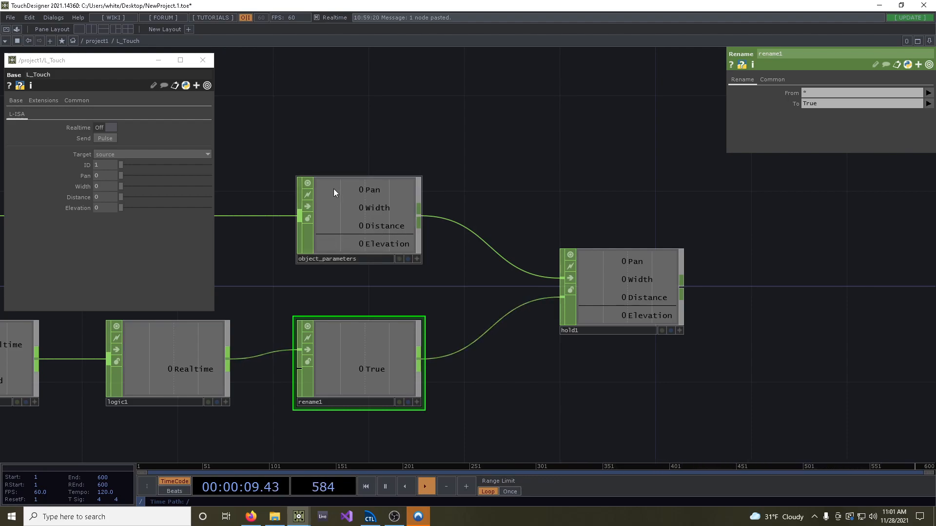
pyautogui.rightClick(522, 141)
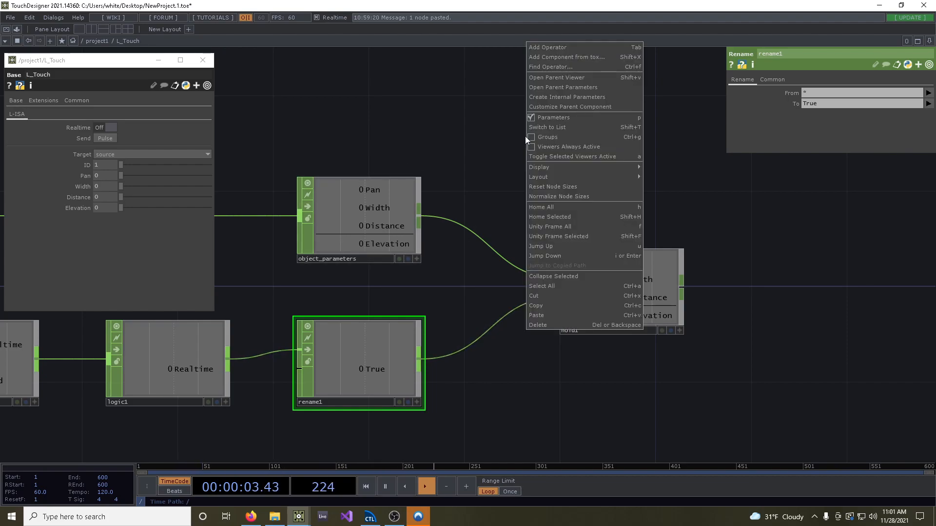
pyautogui.click(558, 107)
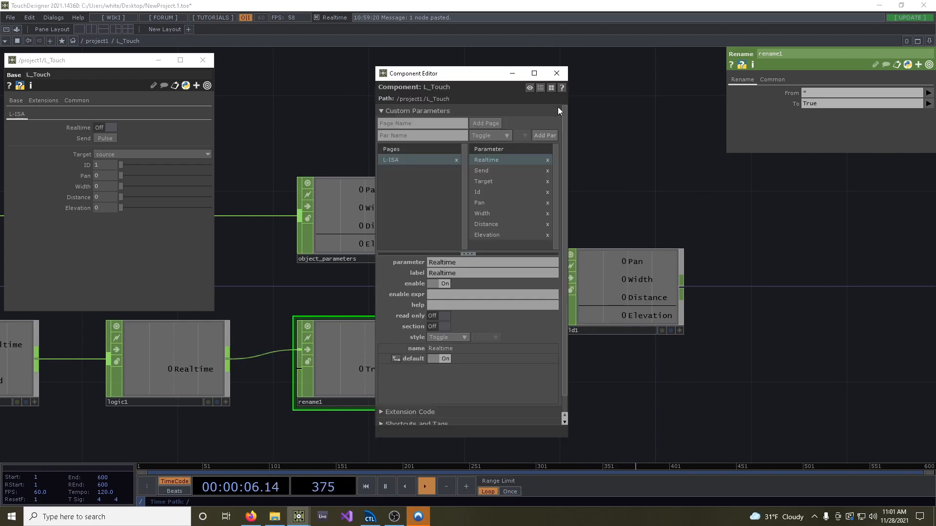
pyautogui.click(498, 203)
pyautogui.click(431, 359)
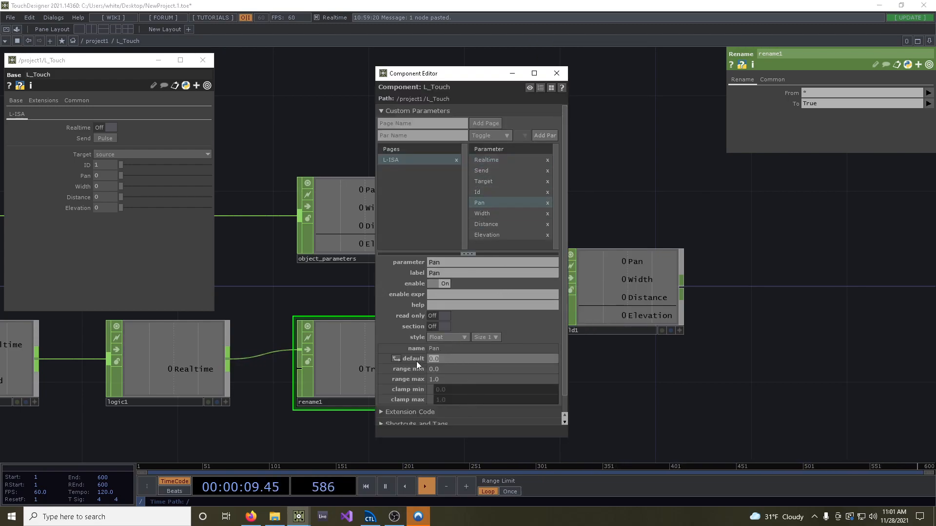
pyautogui.write('0.5')
pyautogui.press('Return')
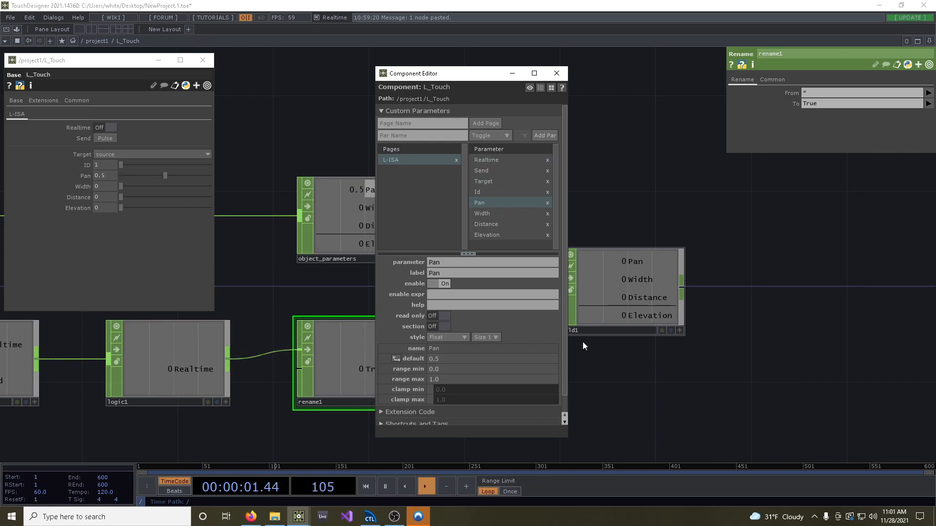
pyautogui.click(556, 74)
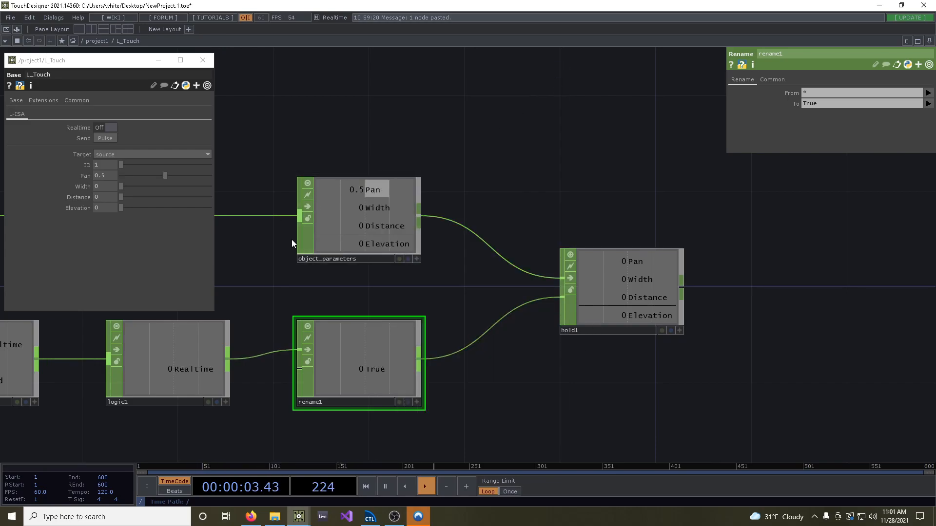
# Test the hold by setting Width to about 0.165, Distance to about 0.604 and Elevation to about 0.286, and pulsing Send
pyautogui.moveTo(513, 175); pyautogui.dragTo(480, 177)
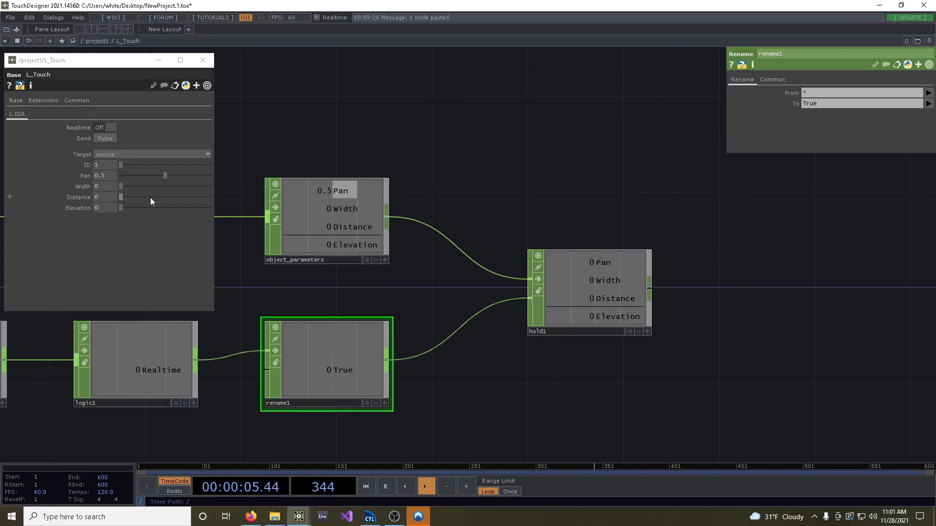
pyautogui.moveTo(127, 186); pyautogui.dragTo(168, 202)
pyautogui.click(147, 208)
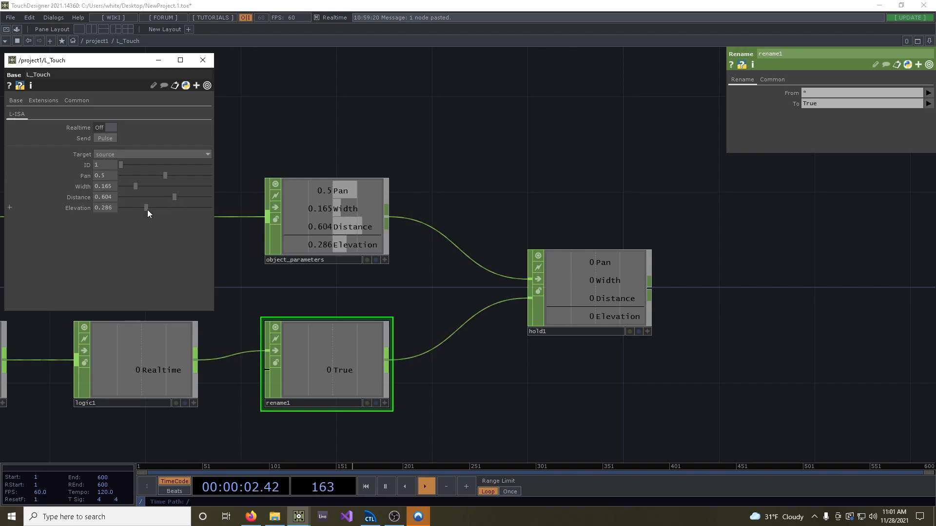
pyautogui.click(108, 140)
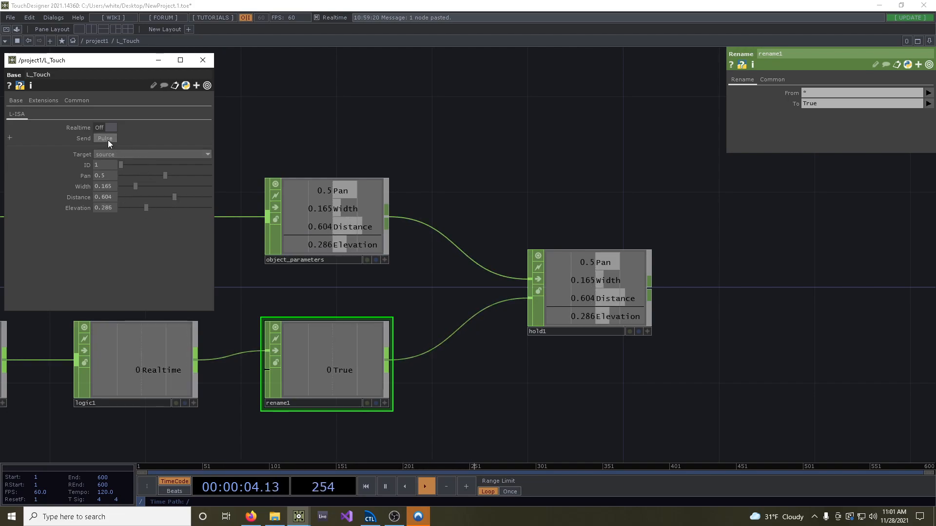
# Select hold1, turn Realtime on, and test it by lowering Pan, Width, Distance and Elevation to 0
pyautogui.click(598, 288)
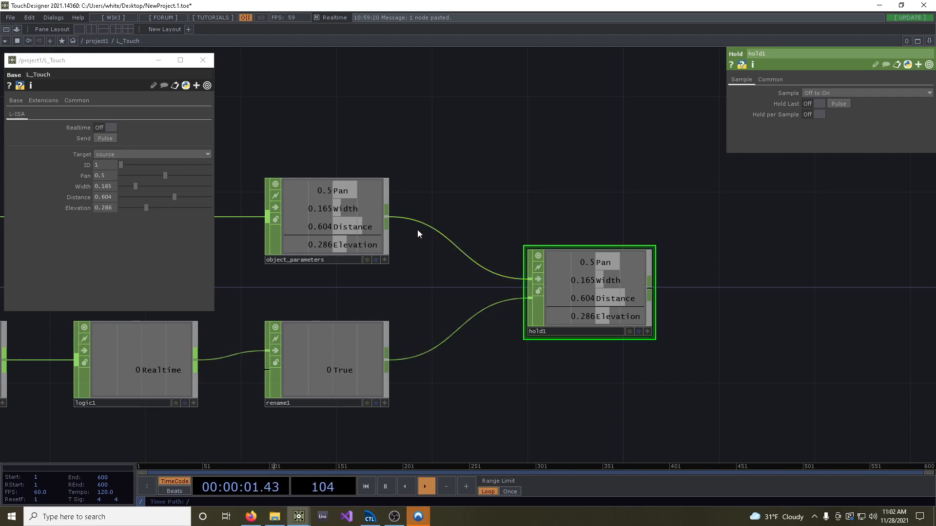
pyautogui.click(106, 127)
pyautogui.moveTo(170, 182); pyautogui.dragTo(120, 208)
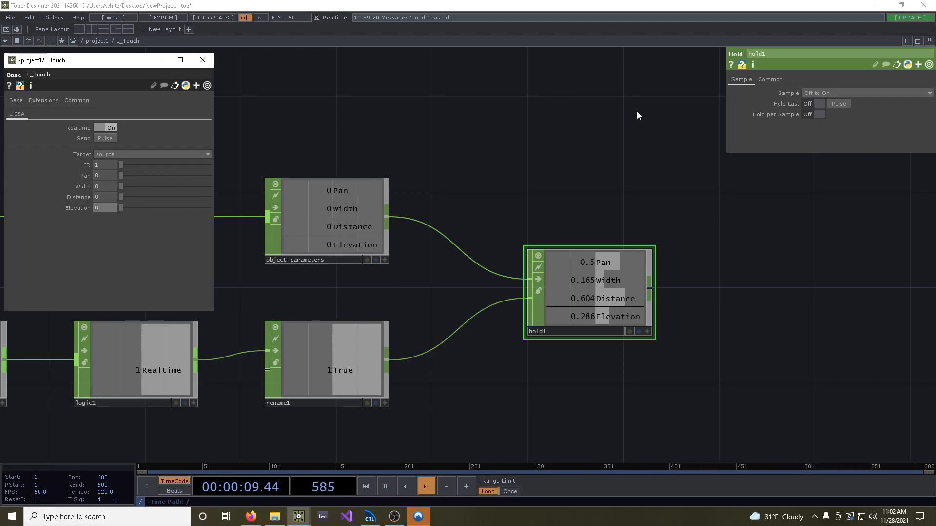
# Turn on Hold Last for hold1 and test it with the parameter sliders, switching Realtime off and leaving the parameters at 0
pyautogui.click(812, 104)
pyautogui.moveTo(120, 176); pyautogui.dragTo(130, 201)
pyautogui.click(107, 127)
pyautogui.moveTo(130, 207)
pyautogui.mouseDown()
pyautogui.moveTo(161, 212)
pyautogui.moveTo(160, 201)
pyautogui.moveTo(112, 178)
pyautogui.moveTo(115, 209)
pyautogui.mouseUp()
pyautogui.click(132, 198)
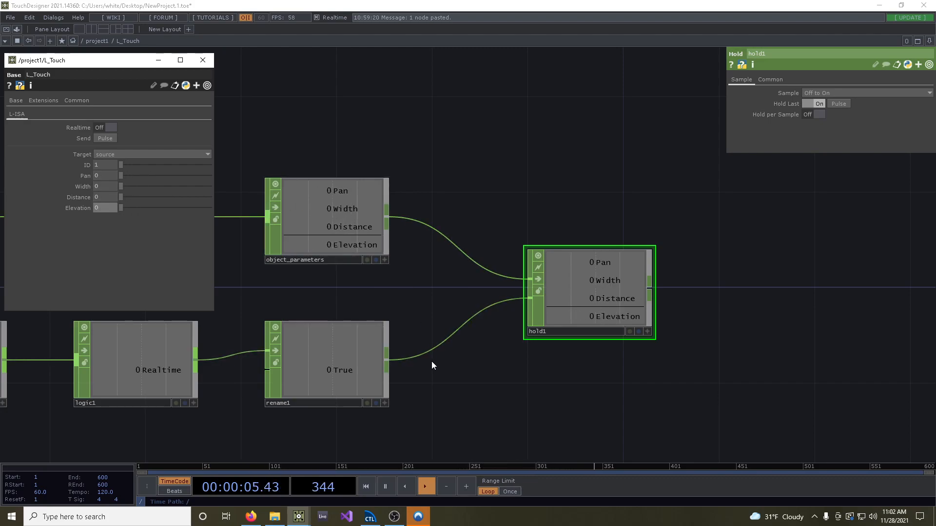
# Export rename1's True channel to the Hold Last parameter of hold1
pyautogui.click(385, 403)
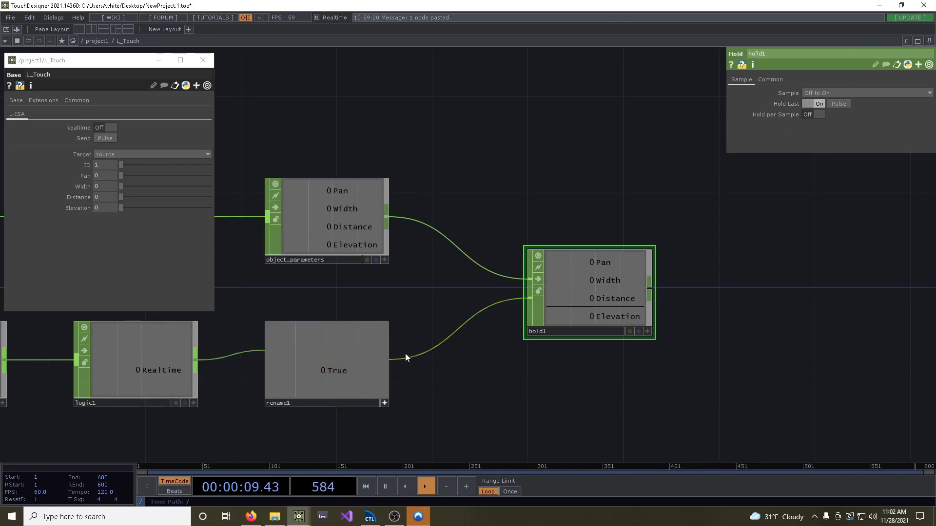
pyautogui.moveTo(332, 373); pyautogui.dragTo(818, 103)
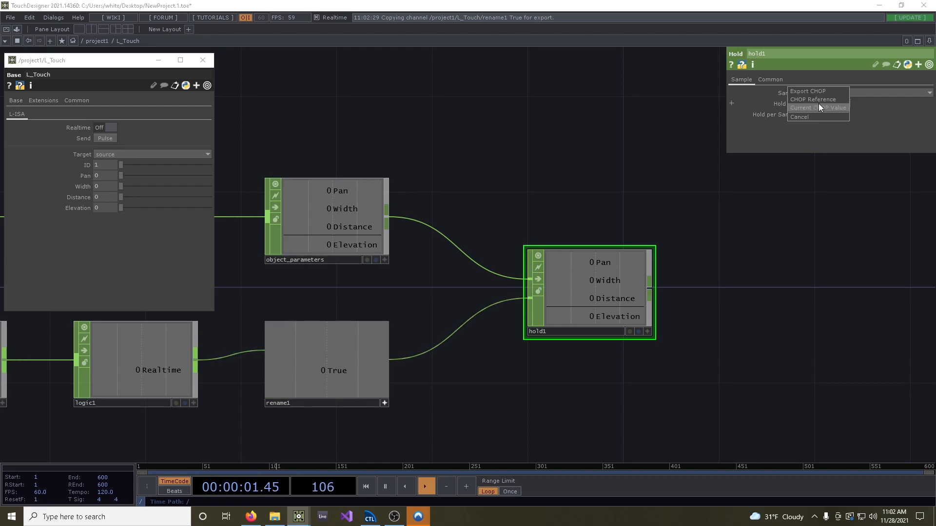
pyautogui.click(818, 91)
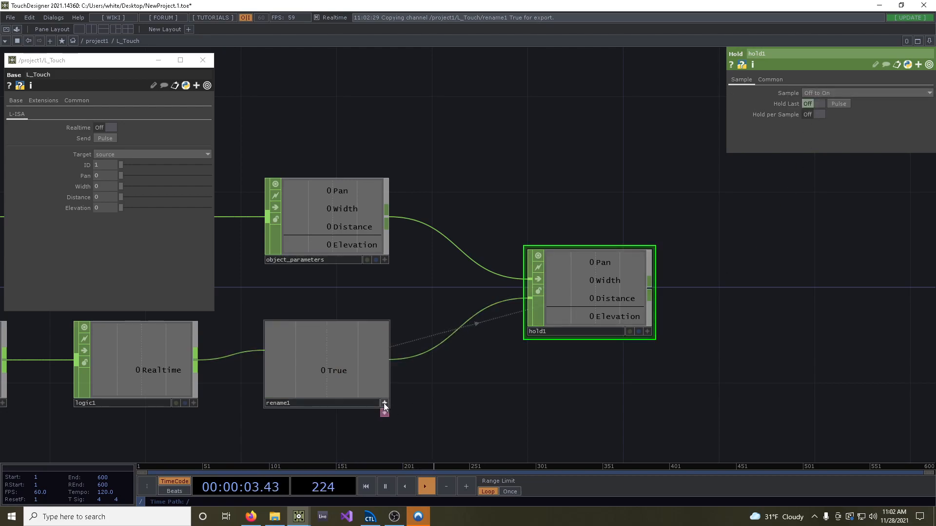
# Turn Realtime on and set Pan to 0.5, Width to about 0.181, Distance to about 0.549 and Elevation to about 0.335
pyautogui.click(111, 127)
pyautogui.moveTo(110, 176); pyautogui.dragTo(66, 175)
pyautogui.write('0.5')
pyautogui.press('Return')
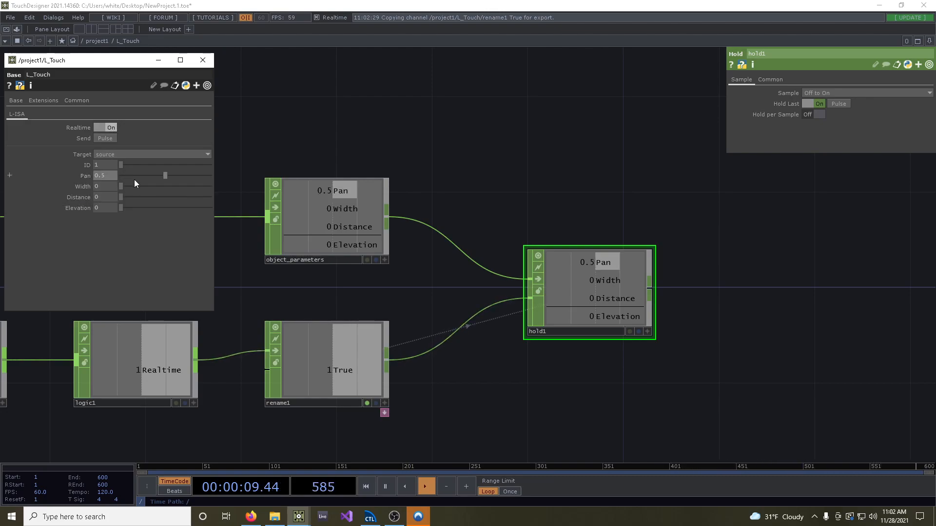
pyautogui.click(137, 187)
pyautogui.click(169, 197)
pyautogui.click(150, 208)
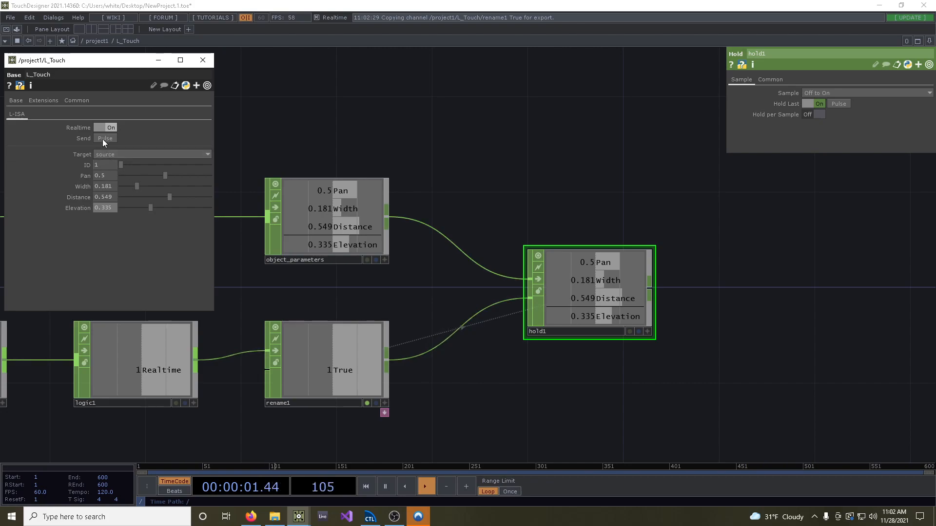
# With Realtime off, set Width to about 0.286, Distance to about 0.275 and Elevation to about 0.154, pulse Send, and turn Realtime back on
pyautogui.click(108, 128)
pyautogui.click(146, 186)
pyautogui.click(145, 197)
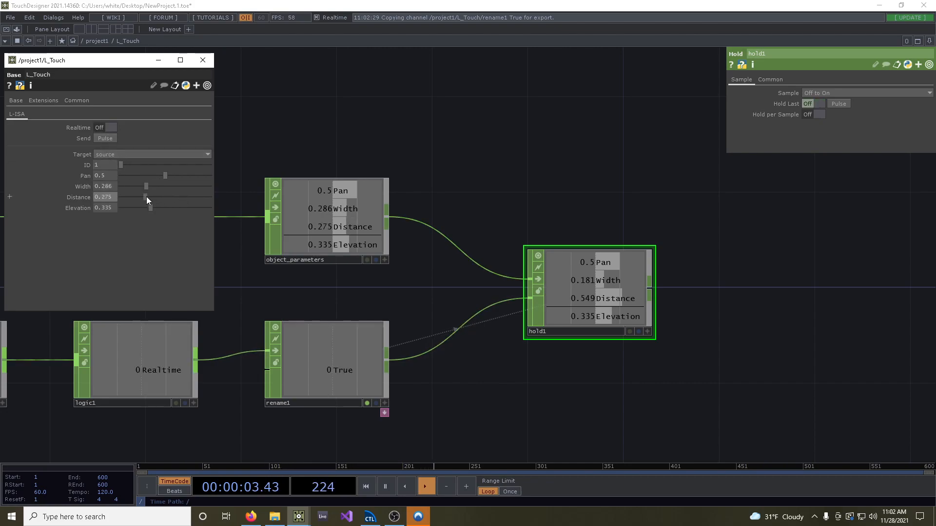
pyautogui.click(135, 208)
pyautogui.click(97, 137)
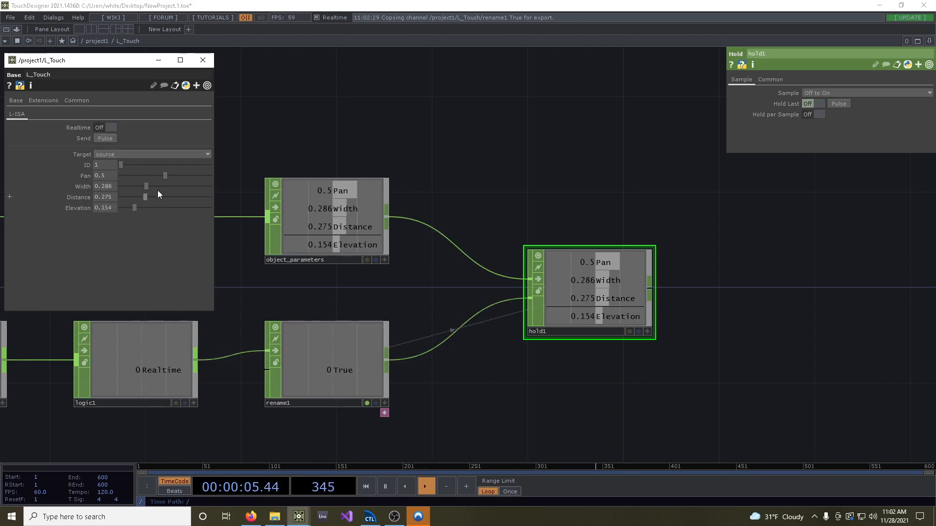
pyautogui.click(111, 128)
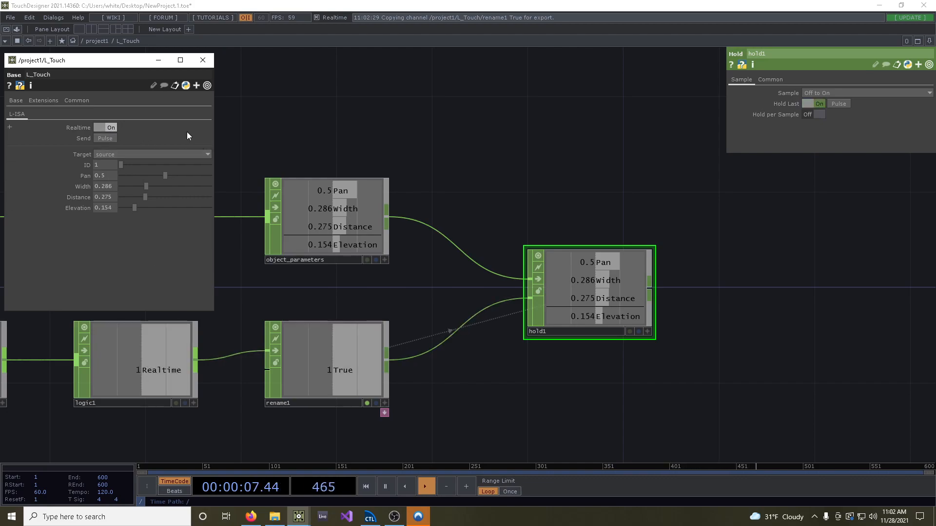
# Add a Null CHOP connected to the output of hold1
pyautogui.scroll(-5, 593, 318)
pyautogui.scroll(4, 551, 227)
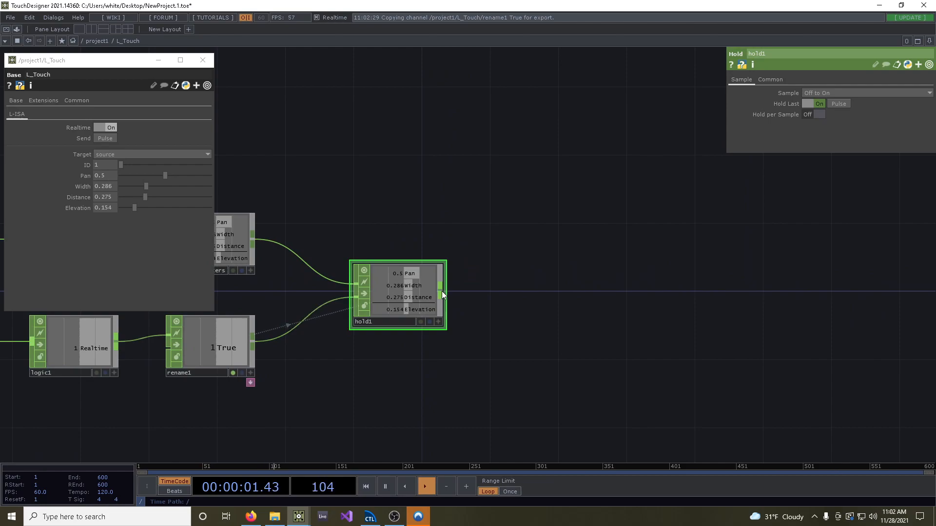
pyautogui.press('Tab')
pyautogui.write('nu')
pyautogui.press('Return')
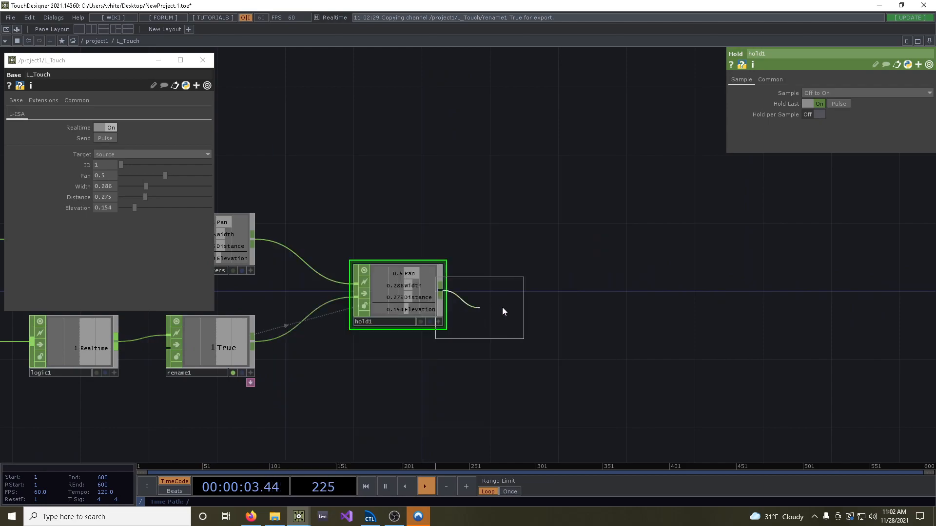
pyautogui.click(597, 300)
# Review the operator chain from par1 through both select branches to hold1 and the Null
pyautogui.scroll(-2, 596, 299)
pyautogui.scroll(-2, 466, 325)
pyautogui.scroll(4, 518, 309)
pyautogui.moveTo(403, 277); pyautogui.dragTo(759, 420, button='right')
pyautogui.scroll(3, 647, 336)
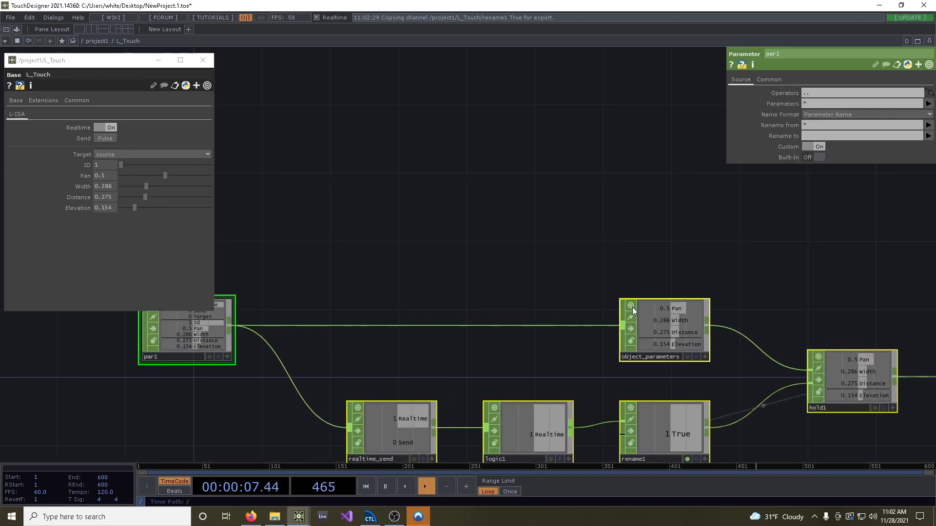
pyautogui.moveTo(919, 285); pyautogui.dragTo(419, 257)
pyautogui.scroll(-3, 493, 259)
pyautogui.moveTo(586, 256); pyautogui.dragTo(571, 291)
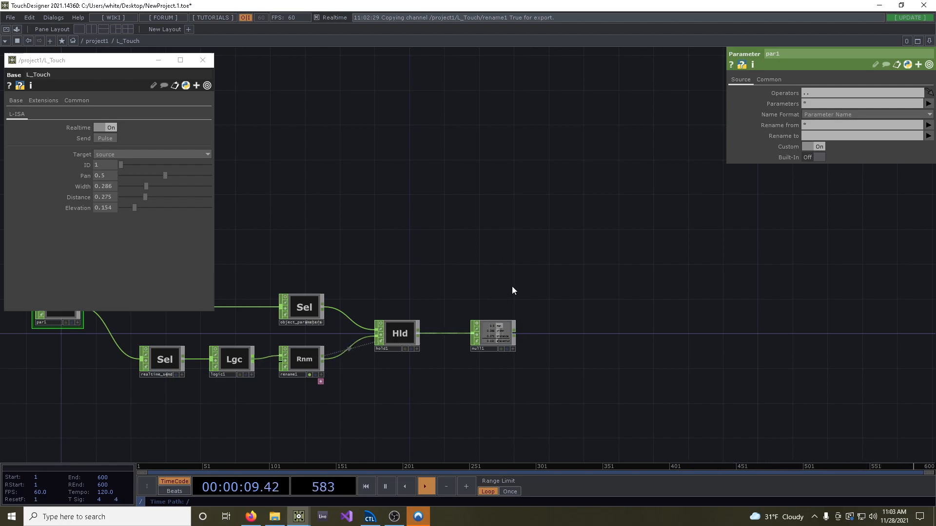
# Add an OSC Out DAT to the network just above null1
pyautogui.press('Tab')
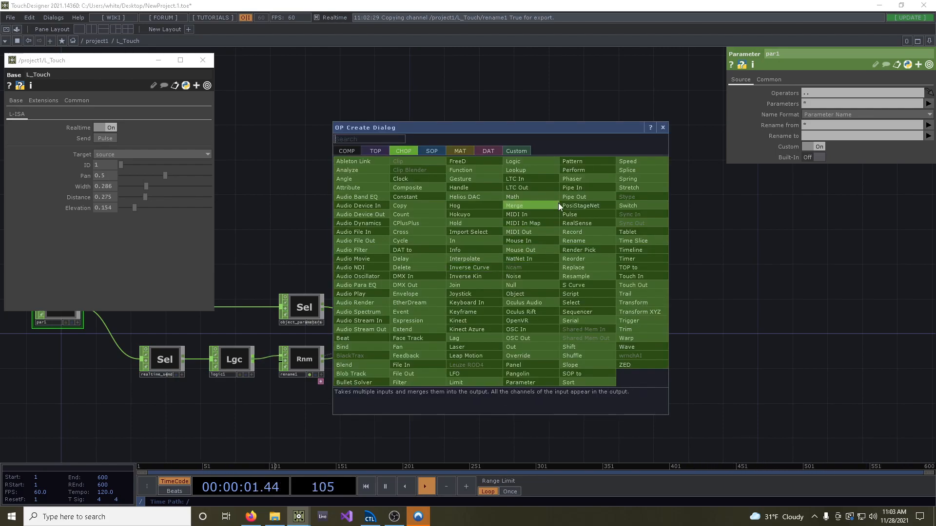
pyautogui.click(498, 150)
pyautogui.write('o')
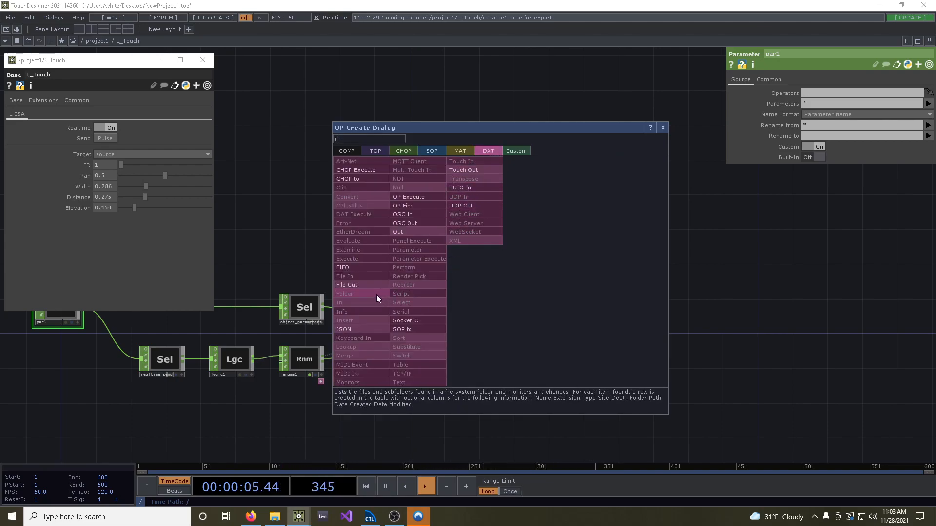
pyautogui.click(420, 222)
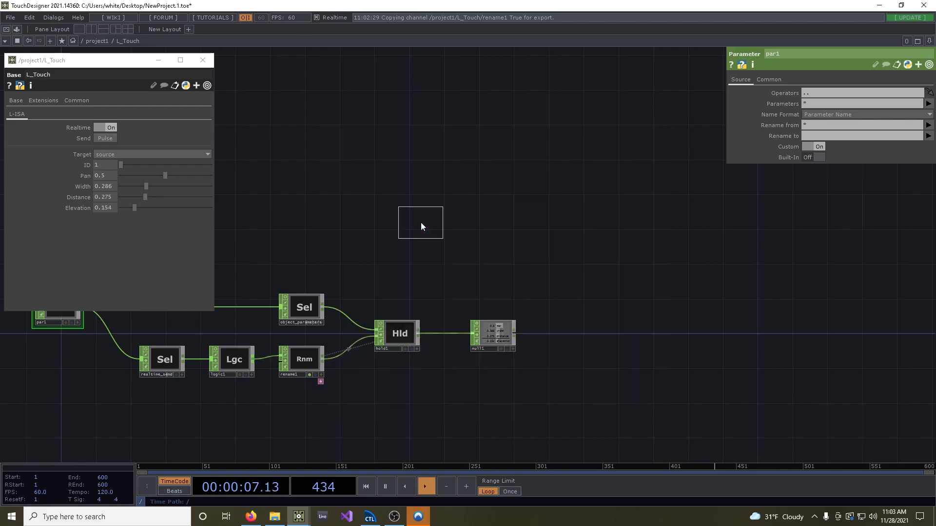
pyautogui.click(493, 293)
pyautogui.scroll(6, 493, 294)
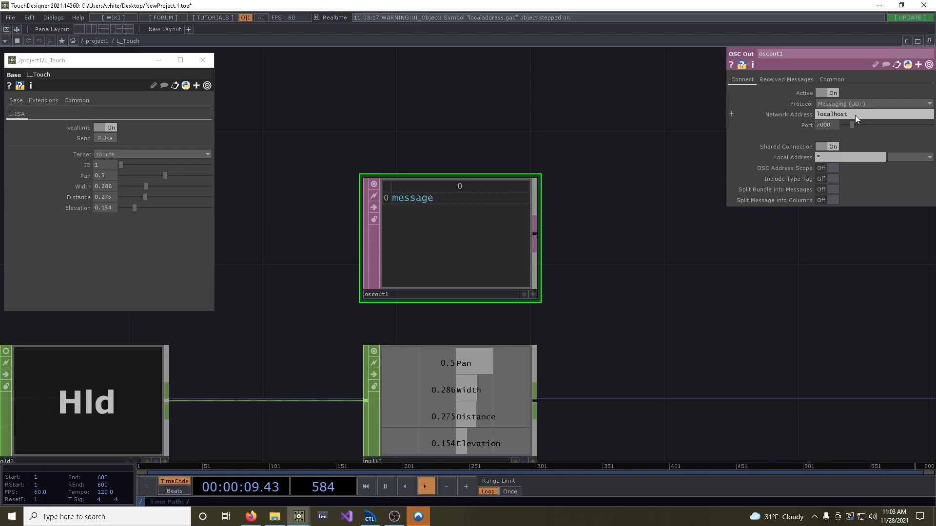
# Set the network port of oscout1 to 8880
pyautogui.moveTo(856, 115); pyautogui.dragTo(827, 116)
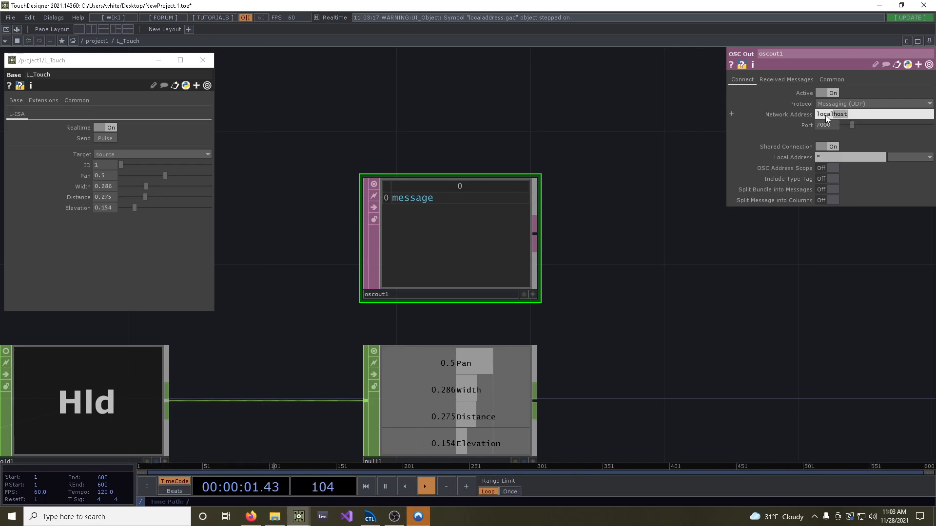
pyautogui.click(833, 127)
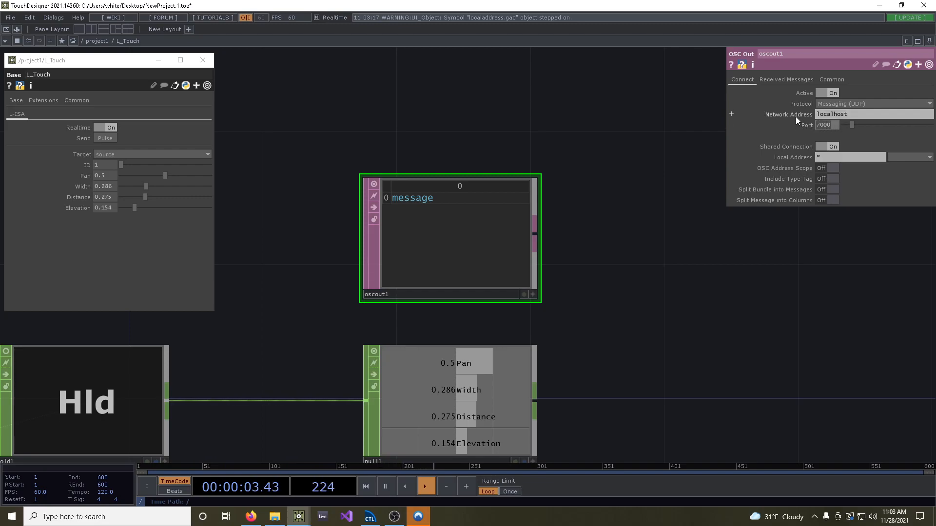
pyautogui.write('8880')
pyautogui.press('Return')
# Attach a CHOP Execute DAT to null1's output and place it directly below null1
pyautogui.scroll(-2, 606, 246)
pyautogui.moveTo(656, 261); pyautogui.dragTo(618, 120)
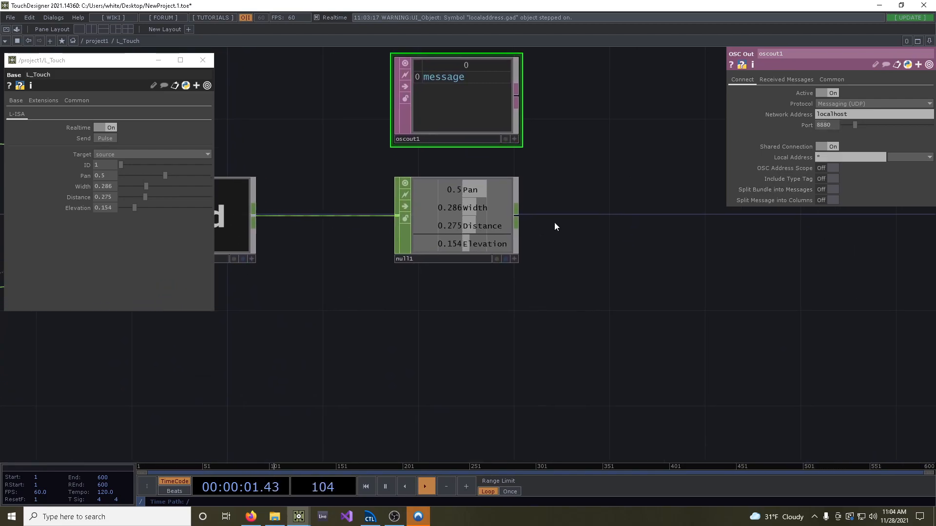
pyautogui.moveTo(585, 132); pyautogui.dragTo(611, 172)
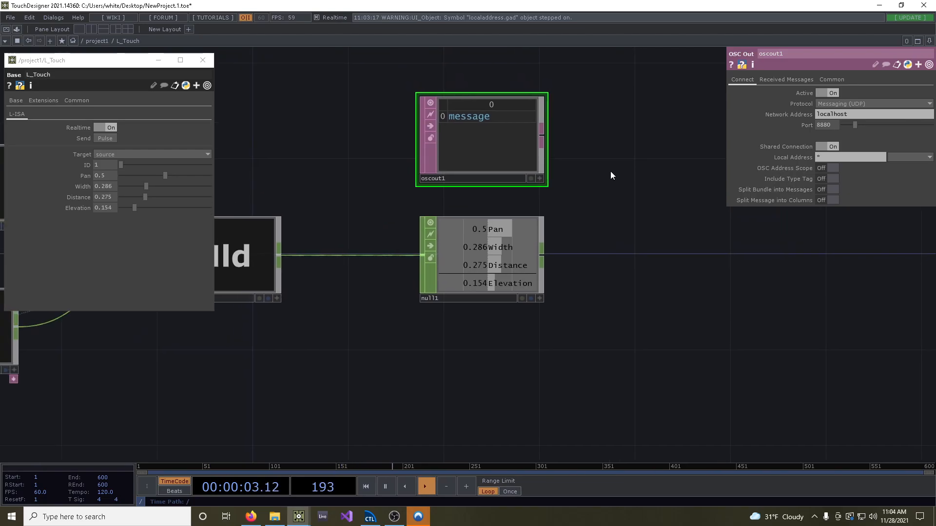
pyautogui.click(543, 258)
pyautogui.click(531, 141)
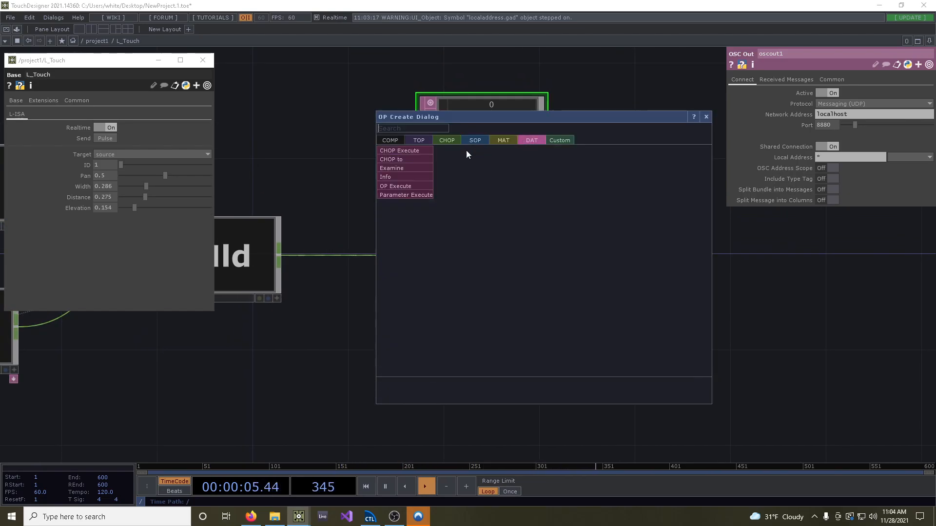
pyautogui.click(404, 151)
pyautogui.click(483, 359)
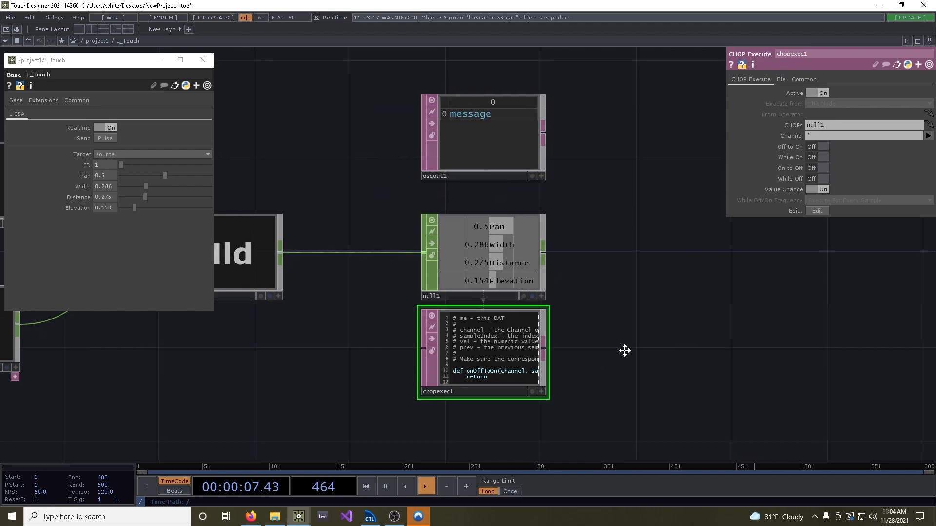
# Open the contents of chopexec1 in Sublime Text and comment out the onOffToOn, whileOn, onOnToOff and whileOff callbacks
pyautogui.moveTo(621, 355); pyautogui.dragTo(653, 310)
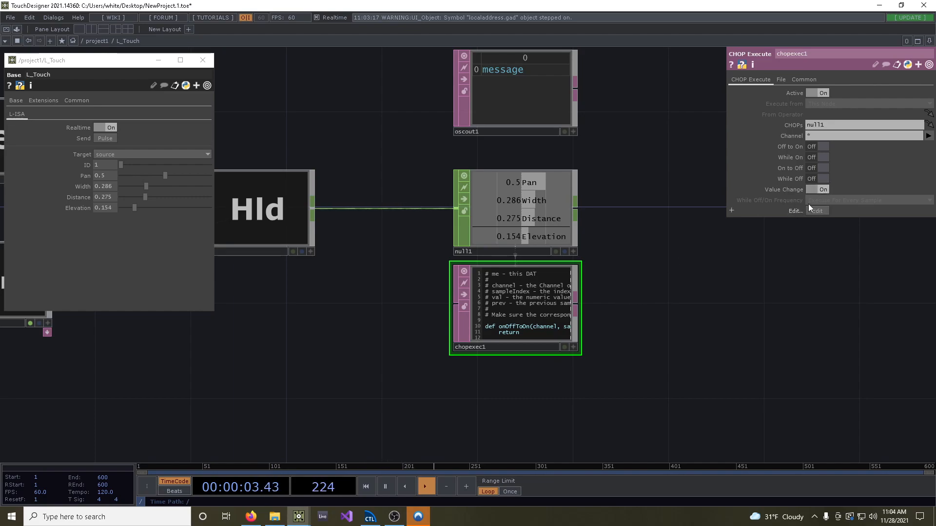
pyautogui.rightClick(498, 295)
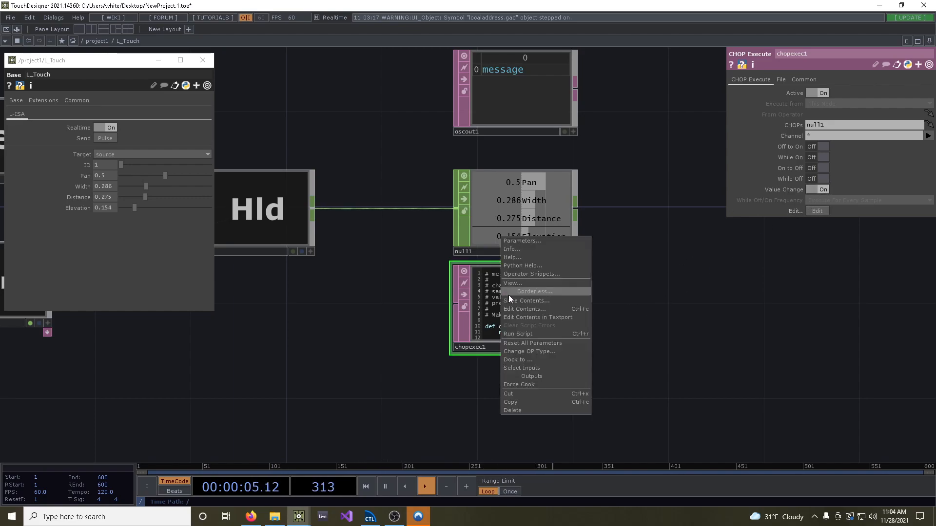
pyautogui.click(531, 309)
pyautogui.click(526, 263)
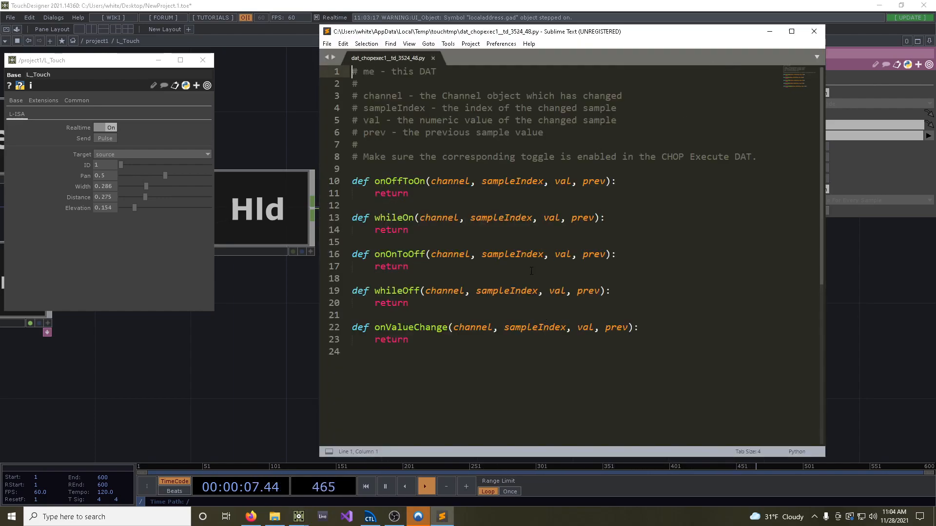
pyautogui.moveTo(409, 303); pyautogui.dragTo(307, 169)
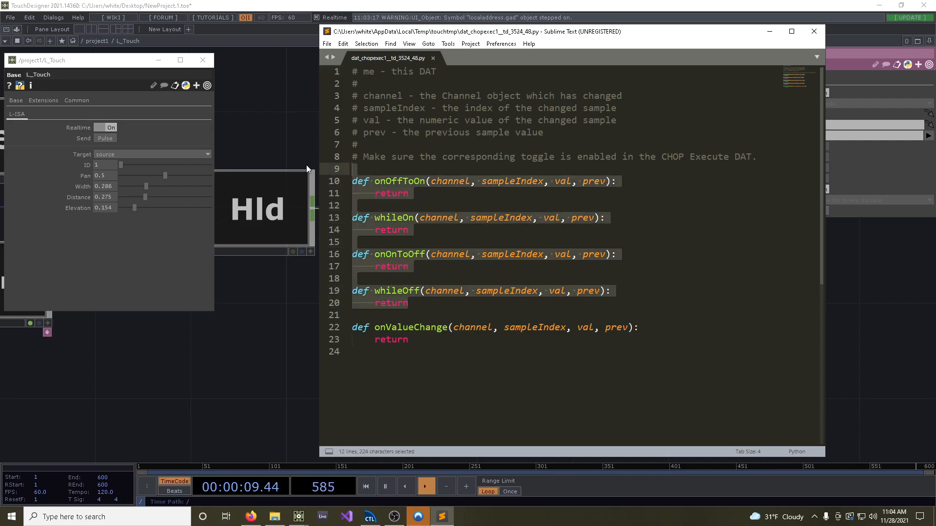
pyautogui.hotkey('ctrl', '/')
# Arrange the script editor beside the oscout1, null1 and chopexec1 nodes, with the onValueChange function in view
pyautogui.moveTo(708, 39); pyautogui.dragTo(414, 39)
pyautogui.moveTo(530, 131); pyautogui.dragTo(310, 141)
pyautogui.moveTo(619, 160); pyautogui.dragTo(642, 275)
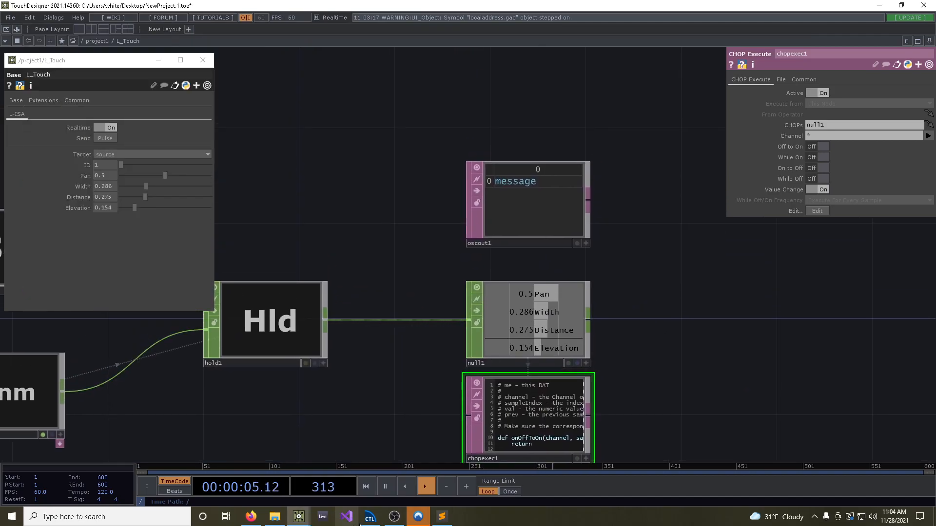
pyautogui.click(441, 517)
pyautogui.moveTo(311, 207); pyautogui.dragTo(454, 211)
pyautogui.scroll(-2, 100, 256)
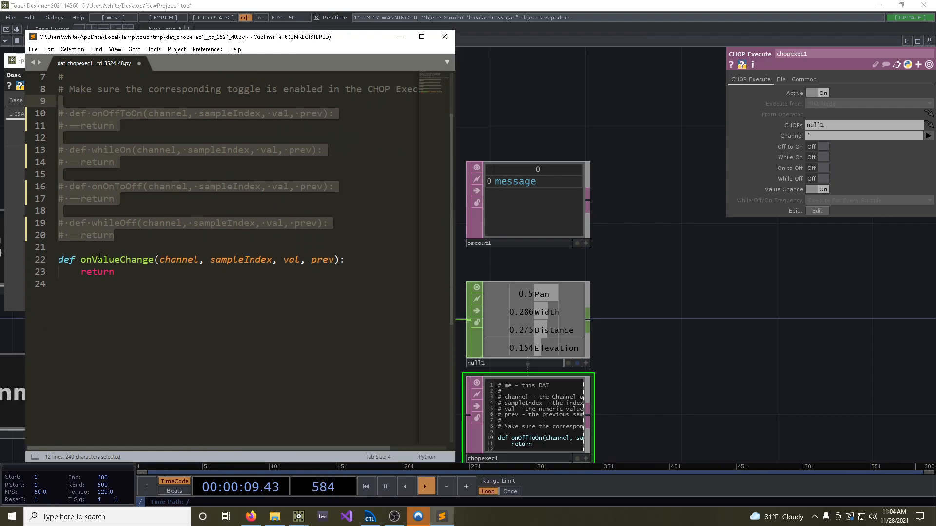
# Replace the return statement in onValueChange with the line osc = op("oscout1")
pyautogui.doubleClick(116, 273)
pyautogui.press('BackSpace')
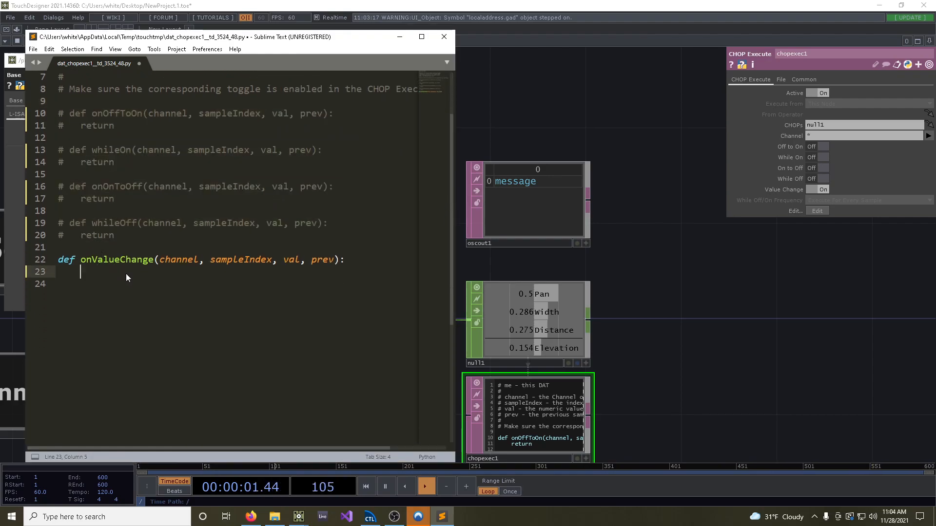
pyautogui.press('Return')
pyautogui.write('osc = op("oscout1')
pyautogui.press('End')
pyautogui.press('Return')
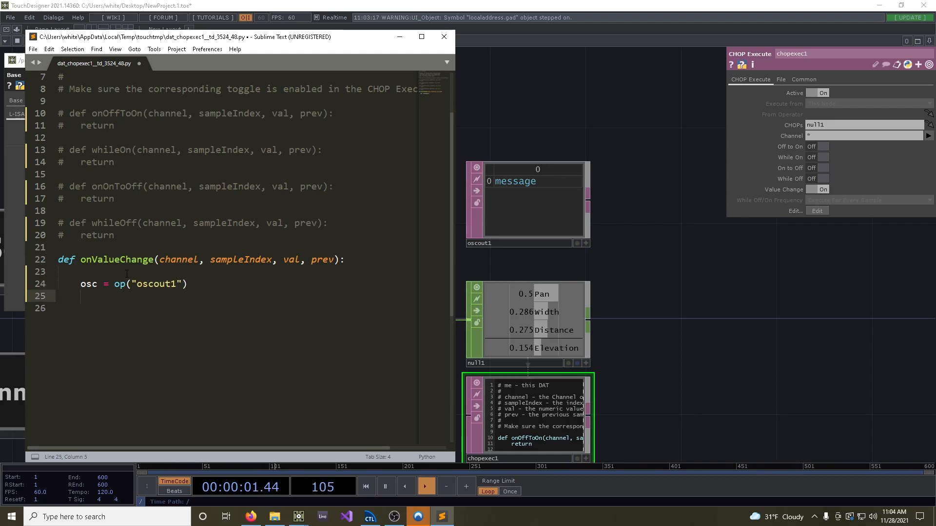
# Add the lines target = me.parent().par.Target and target_id = me.parent().par.Id to onValueChange
pyautogui.write('target = me.parent().par.Target')
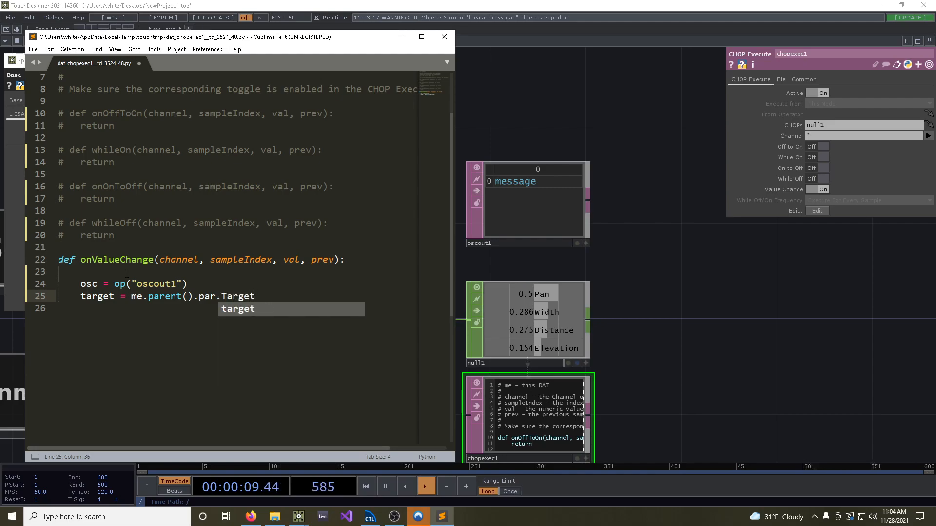
pyautogui.press('Escape')
pyautogui.press('Return')
pyautogui.write('target')
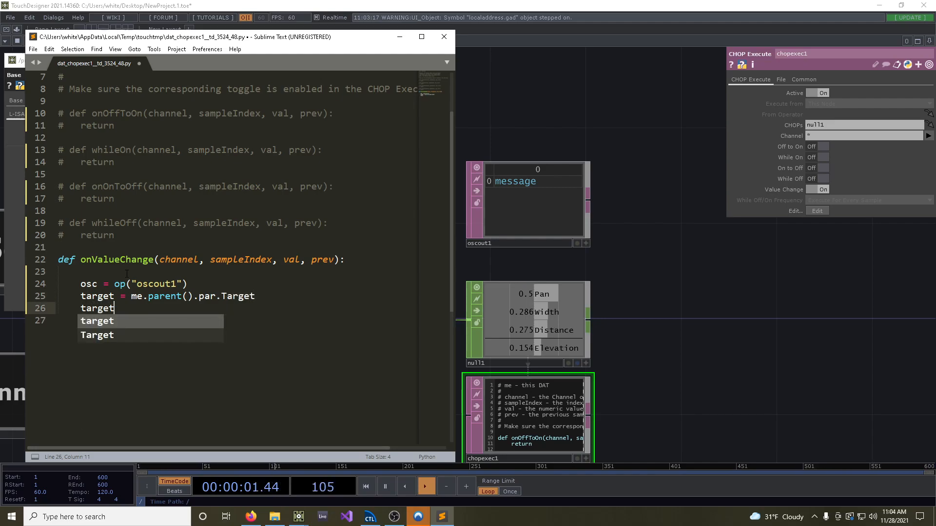
pyautogui.write('_id = m')
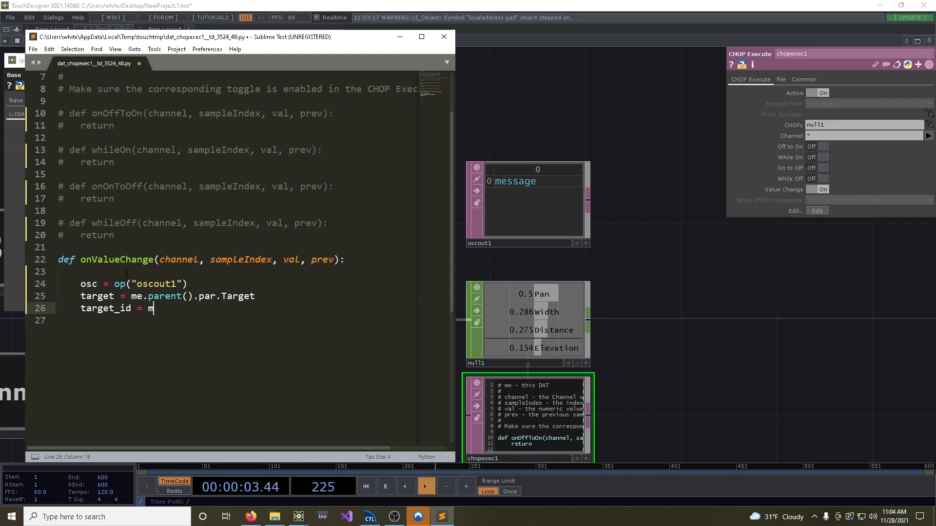
pyautogui.write('e.parent().par')
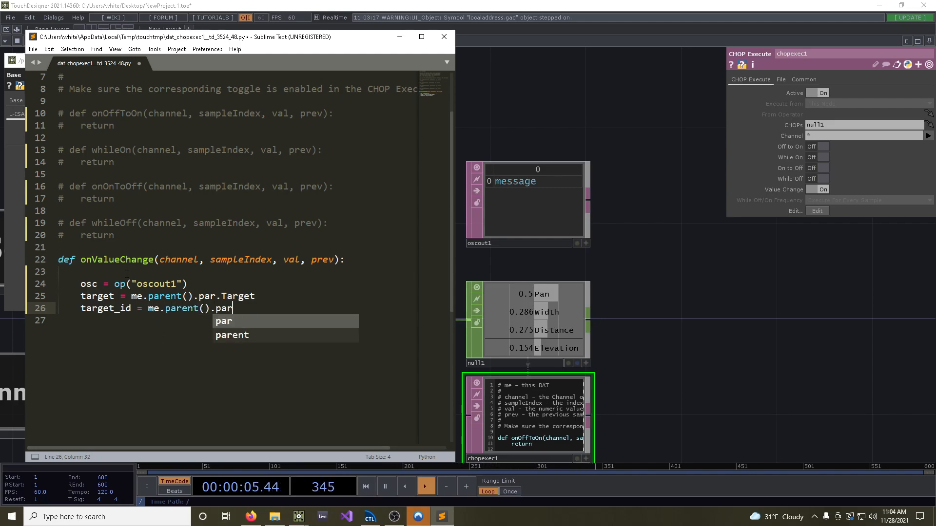
pyautogui.write('.Id')
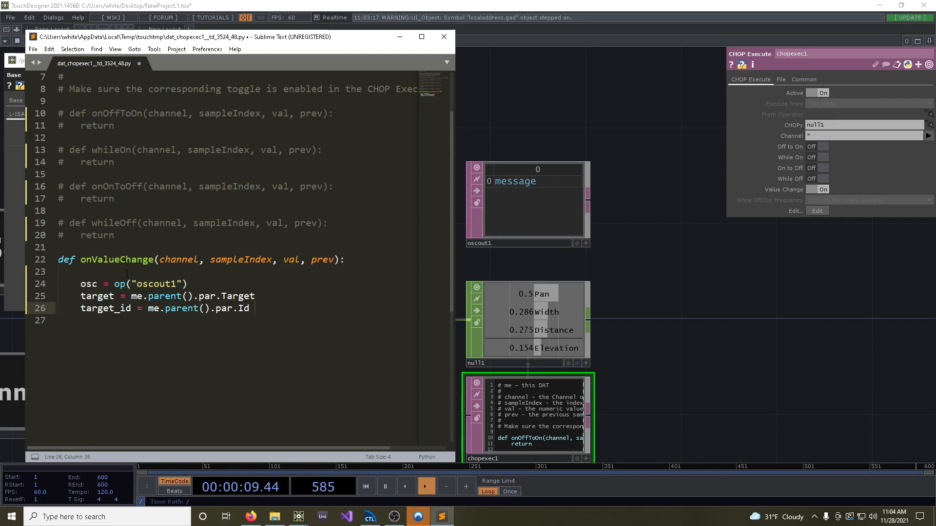
# Add blank lines after the target_id line and start an empty param_dict = { } dictionary above the onValueChange function
pyautogui.press('Return')
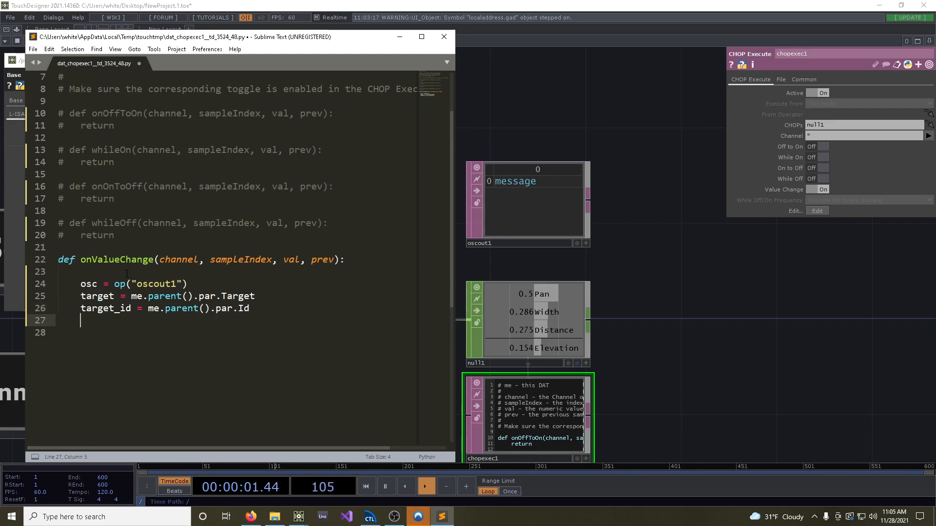
pyautogui.press('Return')
pyautogui.click(171, 247)
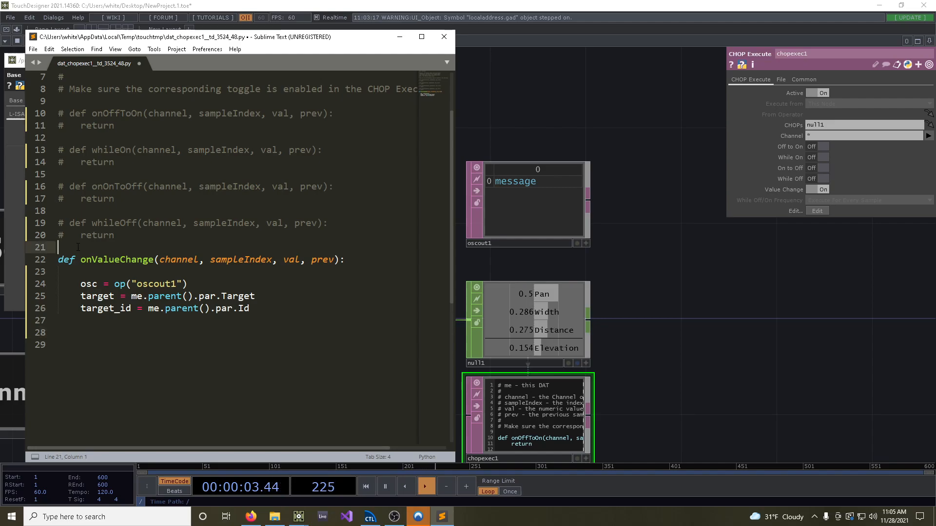
pyautogui.press('Up')
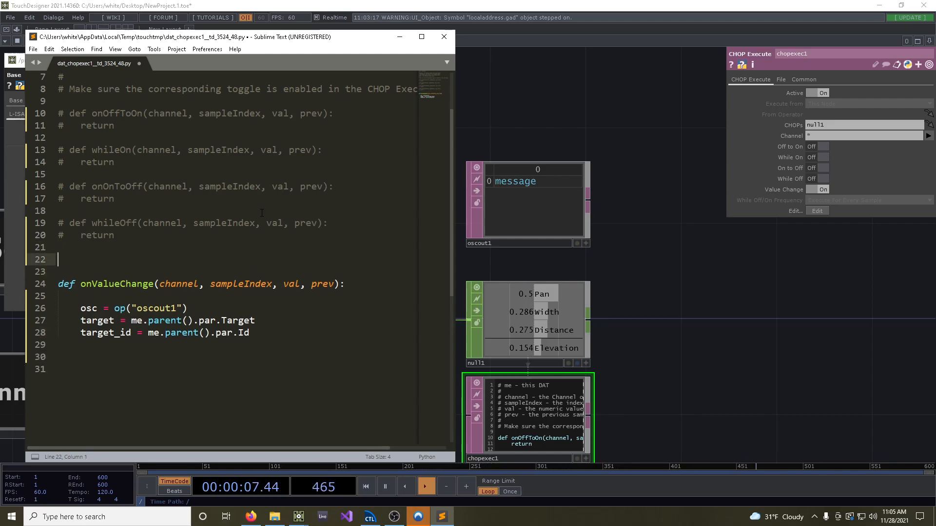
pyautogui.write('param_dict = {')
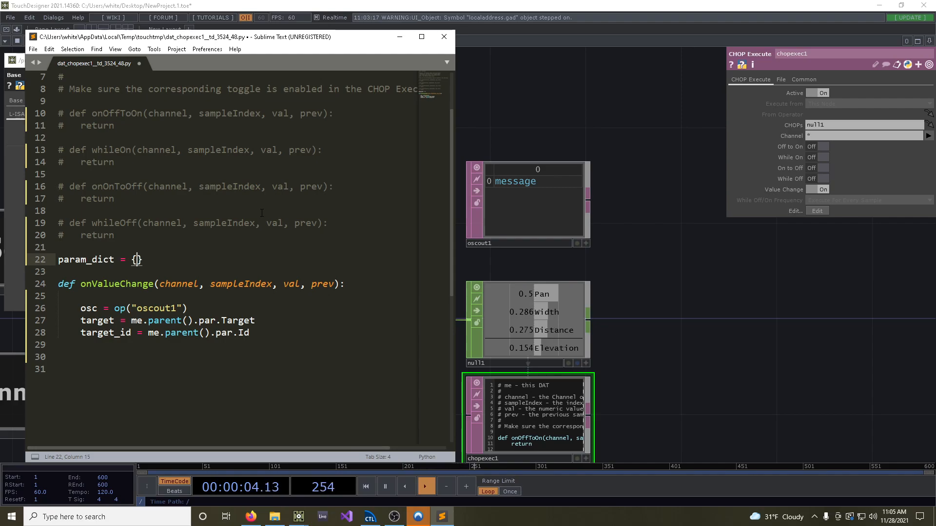
pyautogui.press('Return')
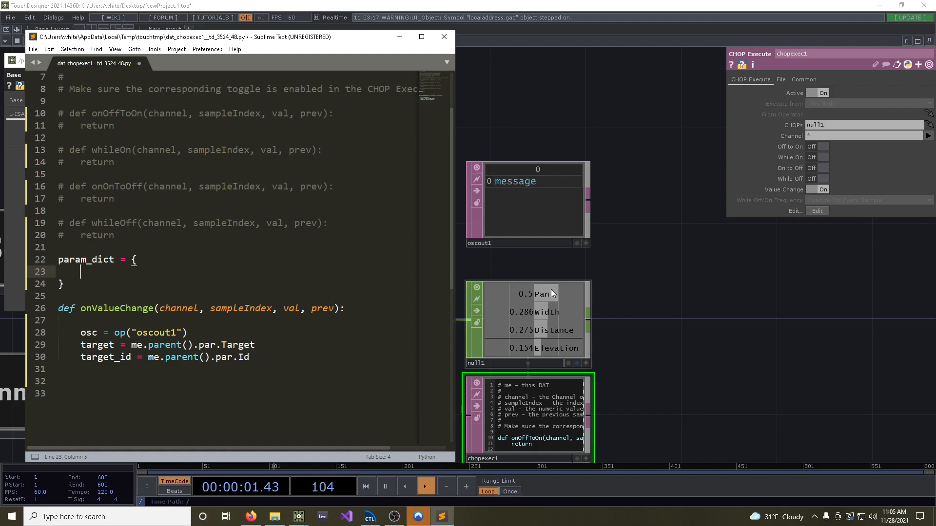
# Check the source addresses in the L-ISA OSC reference and add "Pan" : "p" and "Width" : "w" to param_dict
pyautogui.click(251, 516)
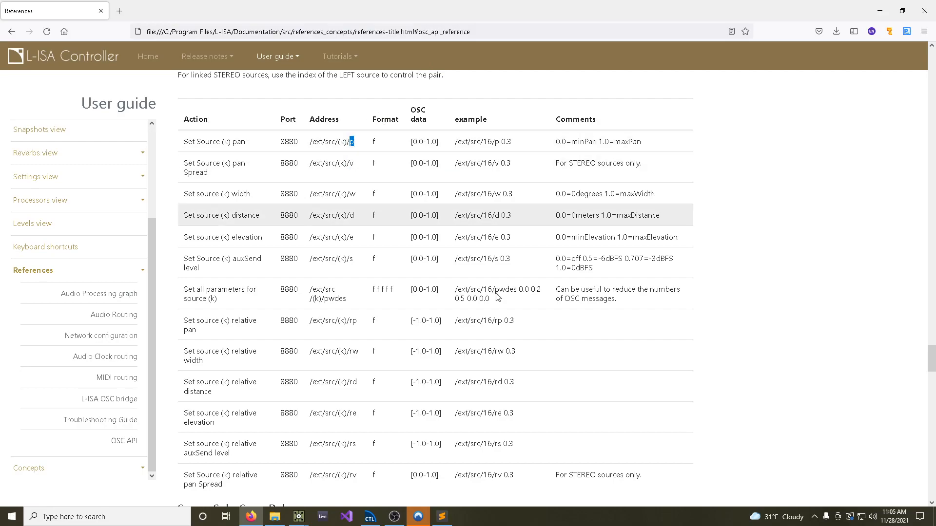
pyautogui.click(298, 517)
pyautogui.click(342, 474)
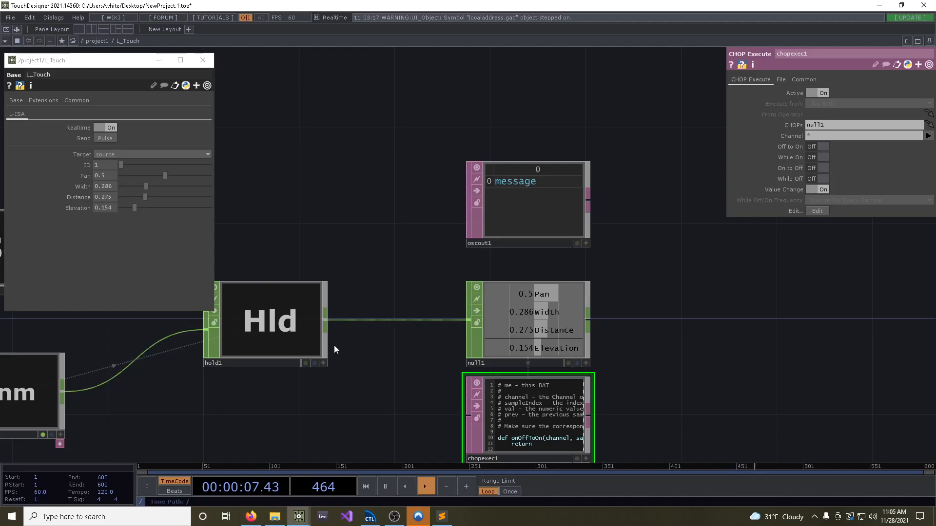
pyautogui.click(442, 516)
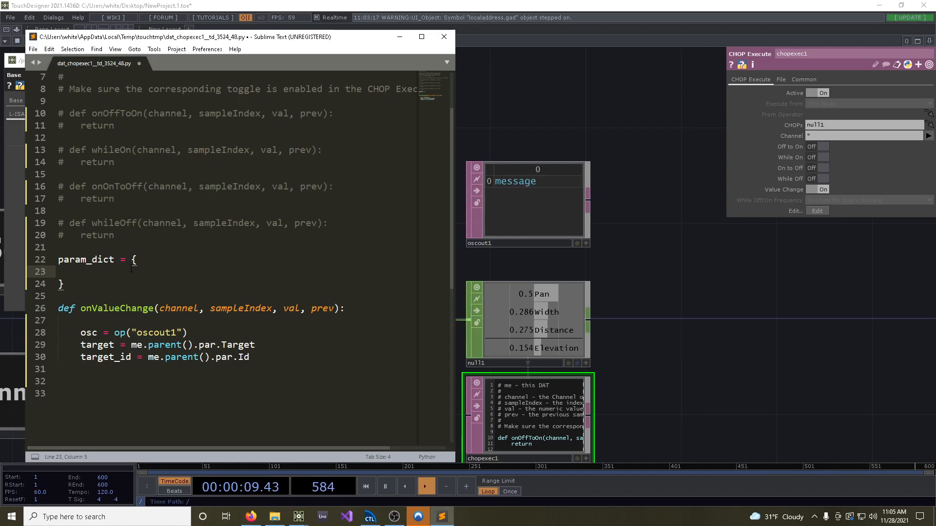
pyautogui.write('"Pan" : "p",')
pyautogui.press('Return')
pyautogui.write('"Width"')
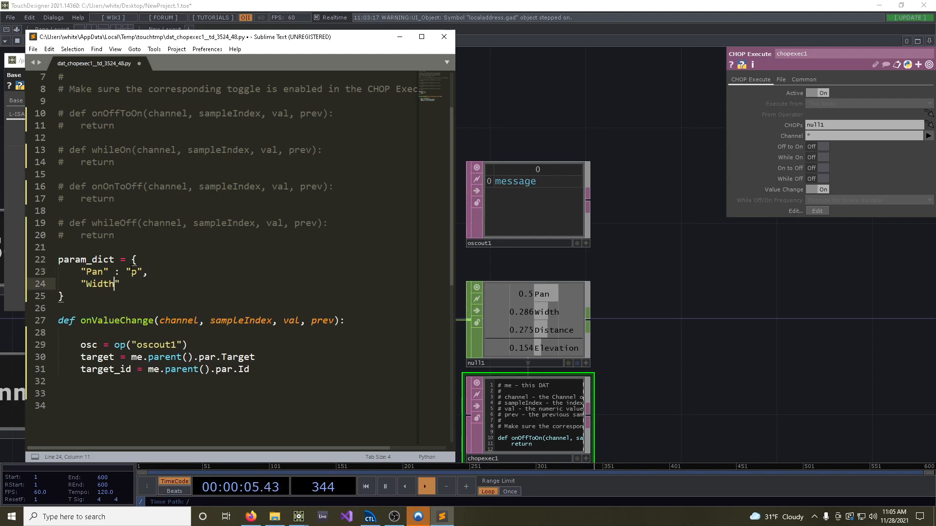
pyautogui.write(' : "w",')
pyautogui.press('Return')
# Add the entries "Distance" : "d" and "Elevation" : "e" to param_dict
pyautogui.write('"')
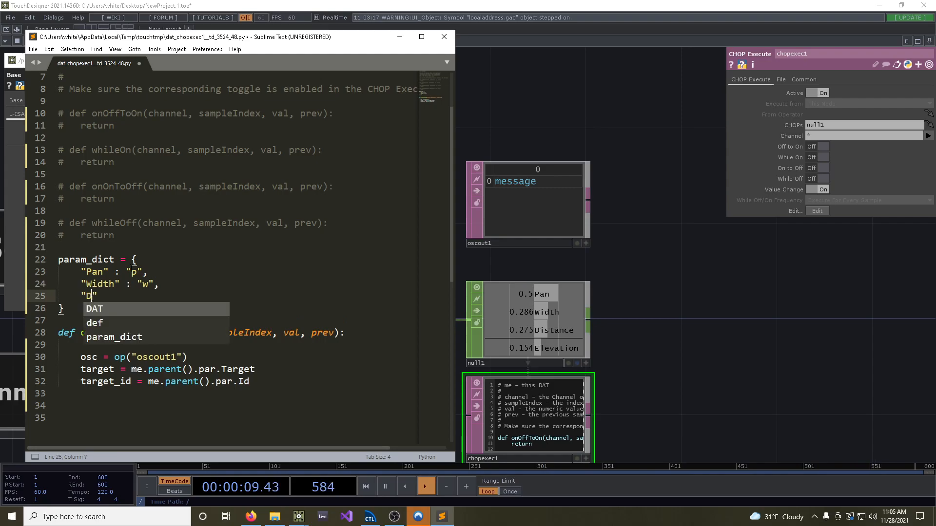
pyautogui.write('Distance" : "d",')
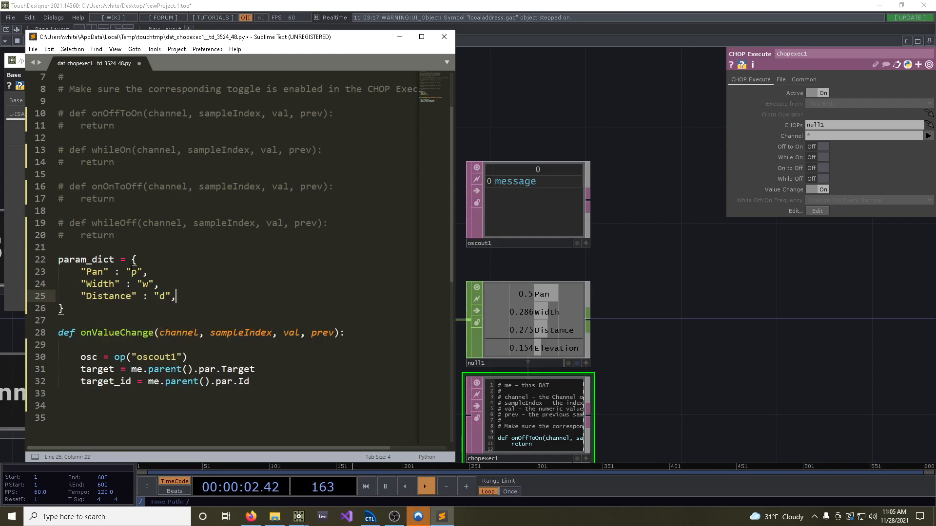
pyautogui.press('Return')
pyautogui.write('"Elevation')
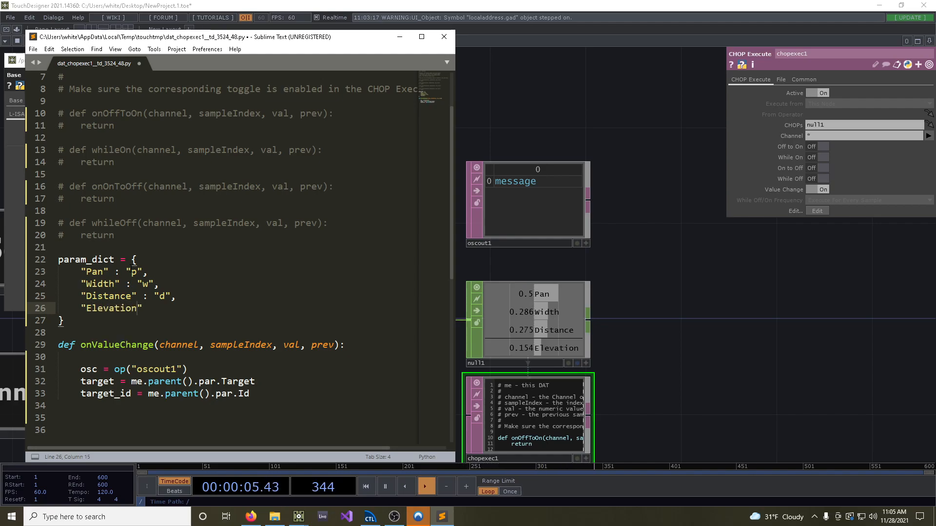
pyautogui.write('" : "e"')
# Add the line param = param_dict.get(channel.name) below the target_id line in onValueChange
pyautogui.scroll(-3, 226, 261)
pyautogui.click(273, 285)
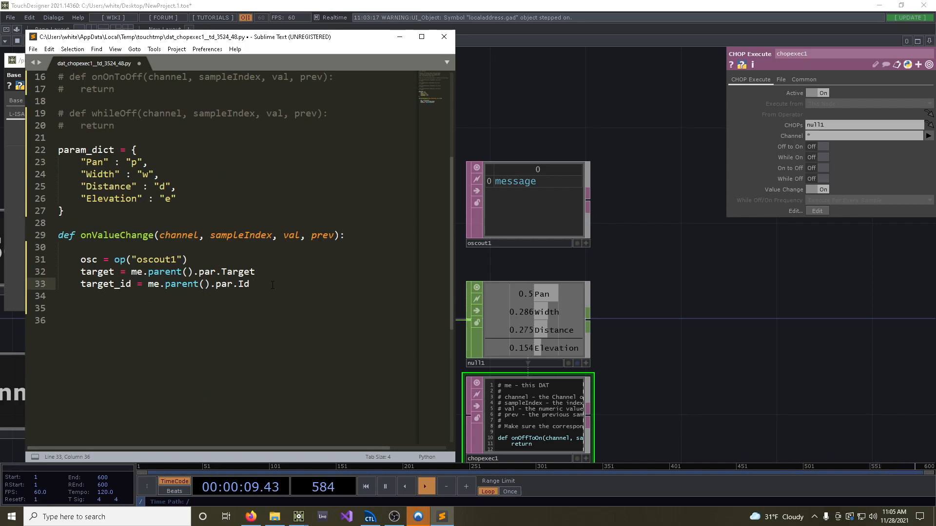
pyautogui.press('Return')
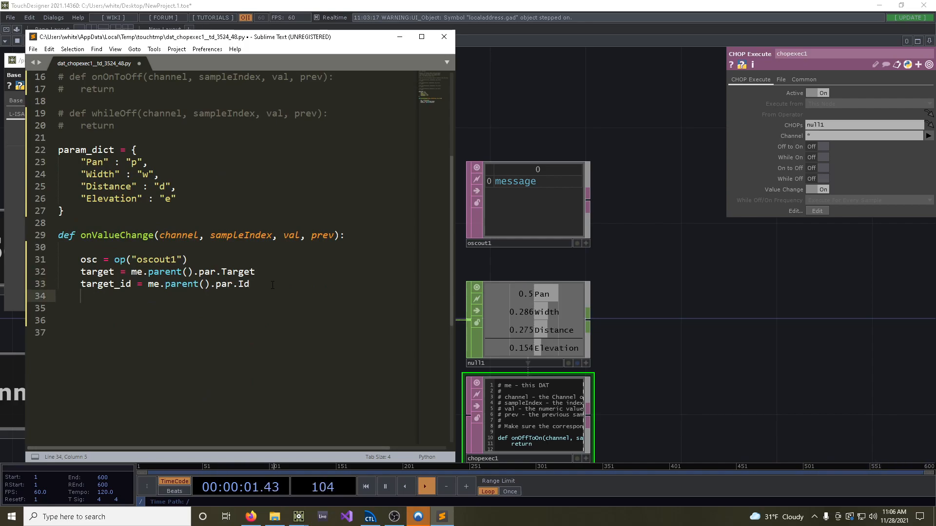
pyautogui.press('Return')
pyautogui.write('par')
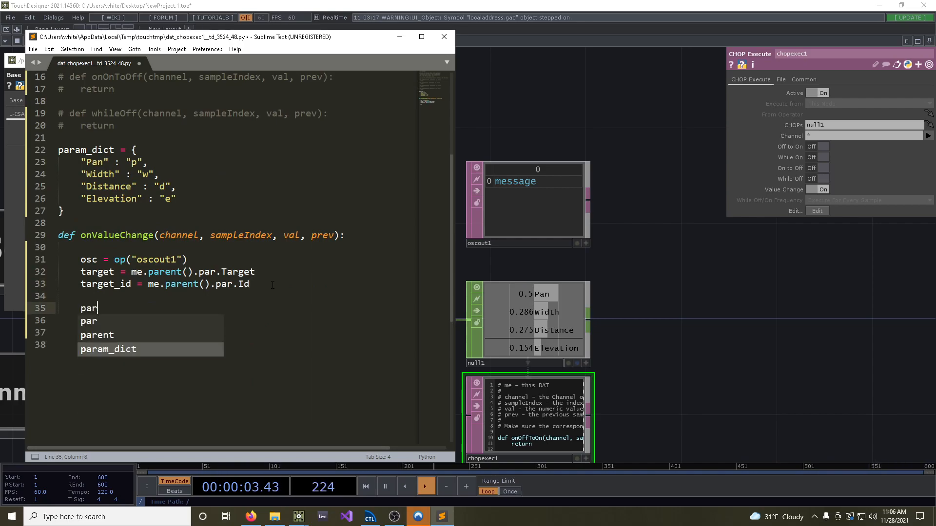
pyautogui.write('am = param_dict')
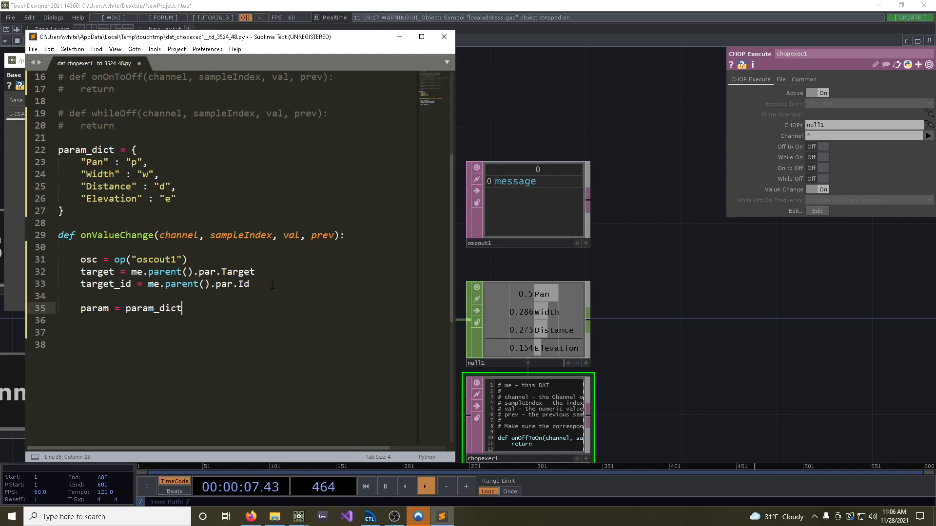
pyautogui.write('.get(')
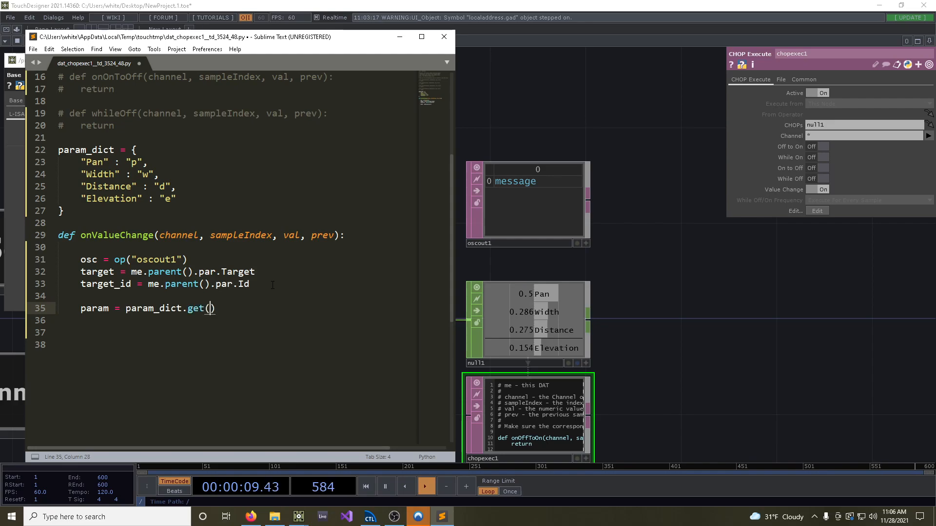
pyautogui.write('channel.name')
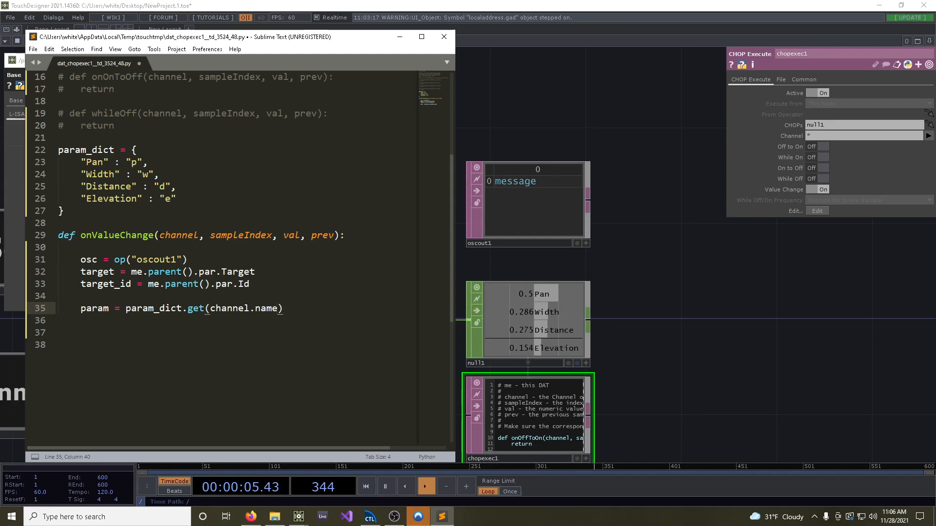
# Remove the blank line between the target_id and param assignments
pyautogui.moveTo(160, 235); pyautogui.dragTo(199, 235)
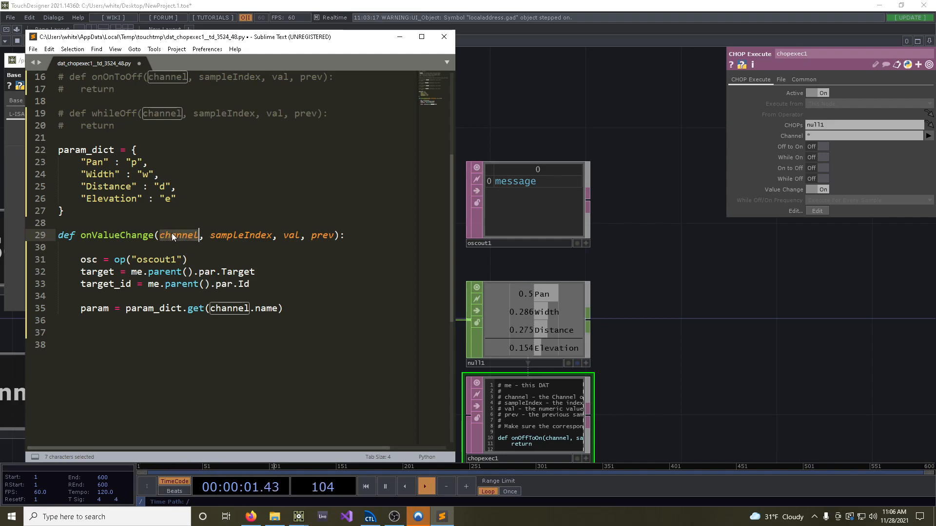
pyautogui.moveTo(251, 309); pyautogui.dragTo(283, 308)
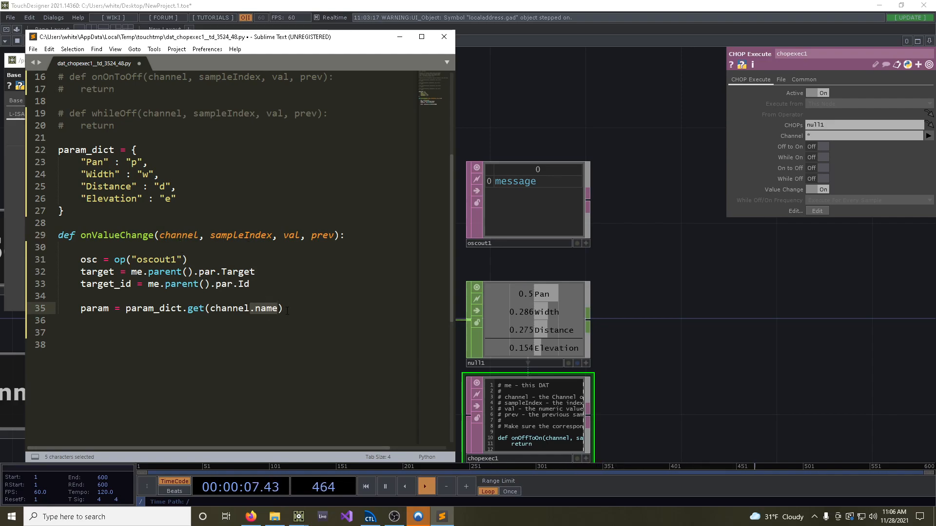
pyautogui.moveTo(210, 309); pyautogui.dragTo(278, 308)
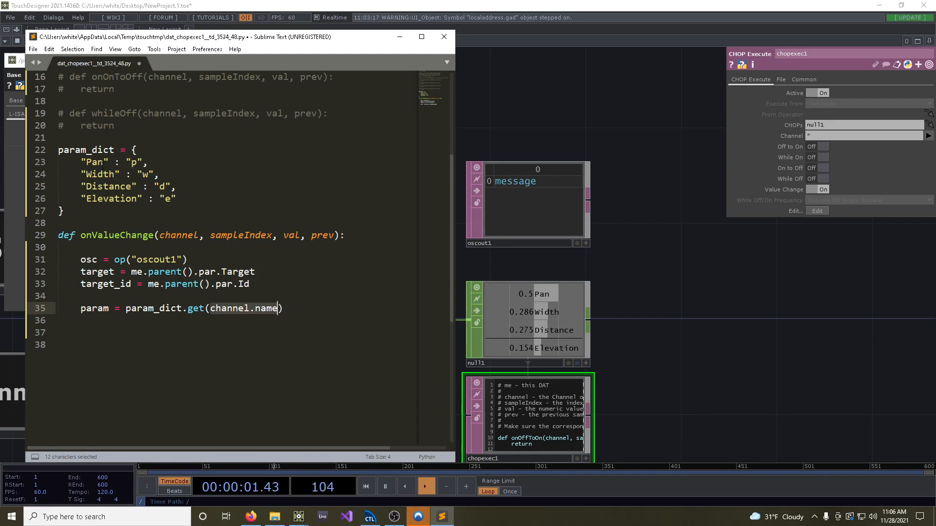
pyautogui.click(296, 311)
pyautogui.click(257, 299)
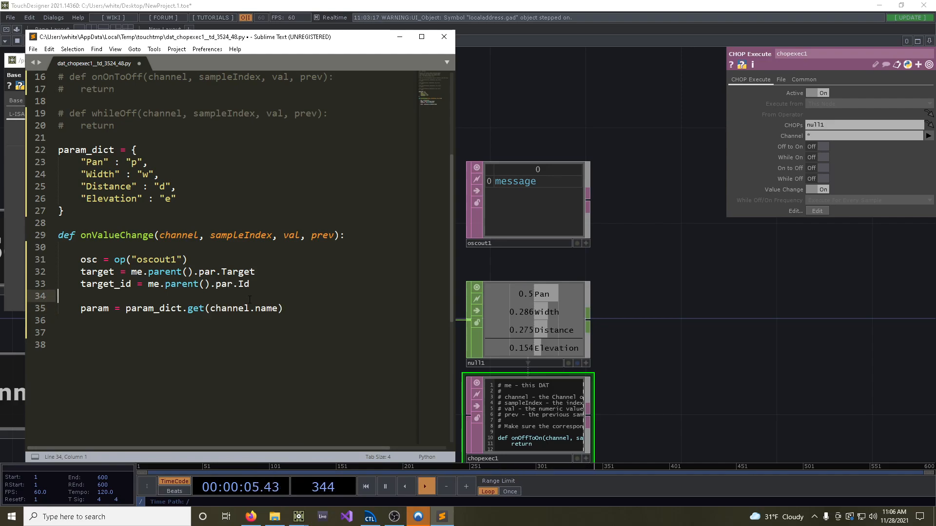
pyautogui.press('BackSpace')
pyautogui.click(290, 298)
# Add a message variable set to the quoted address "/ext/src/(k)/p", copied from the Set Source pan row of the L-ISA OSC reference
pyautogui.press('Return')
pyautogui.press('Return')
pyautogui.write('message =')
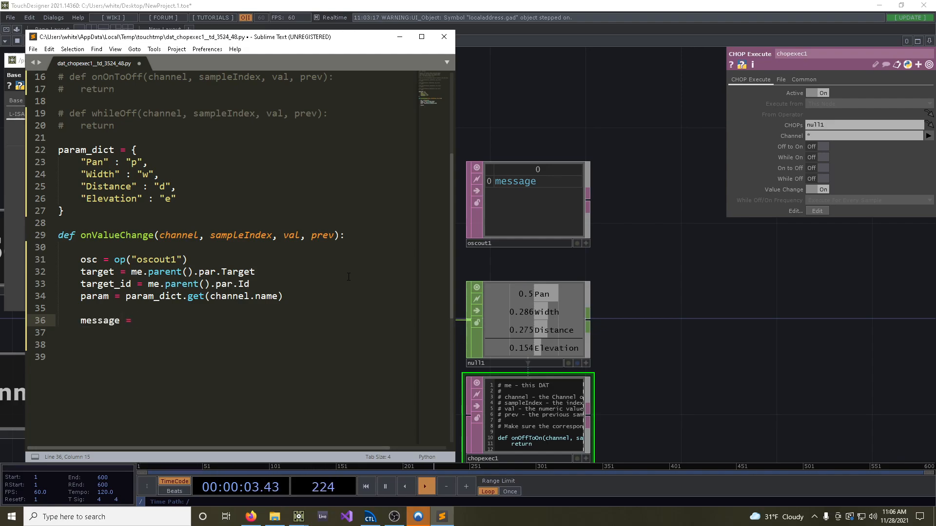
pyautogui.click(251, 516)
pyautogui.moveTo(311, 143); pyautogui.dragTo(359, 149)
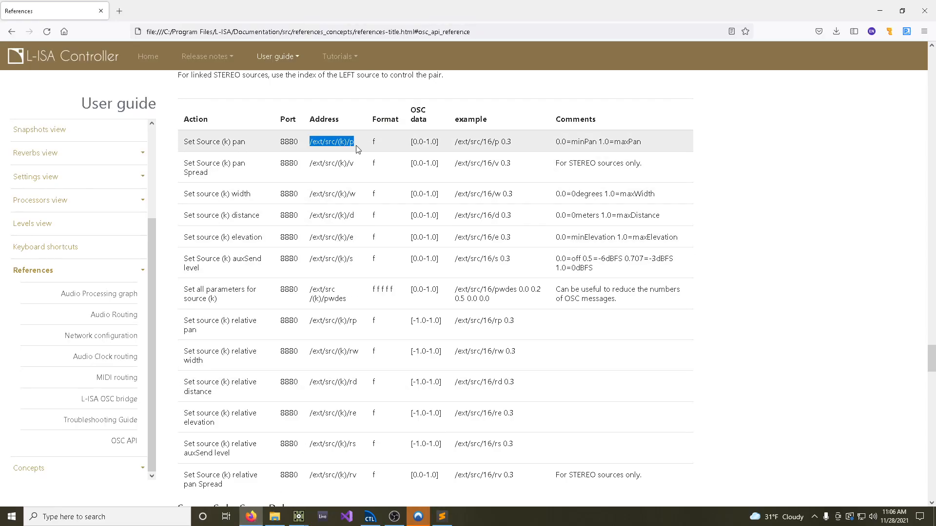
pyautogui.hotkey('ctrl', 'c')
pyautogui.click(442, 517)
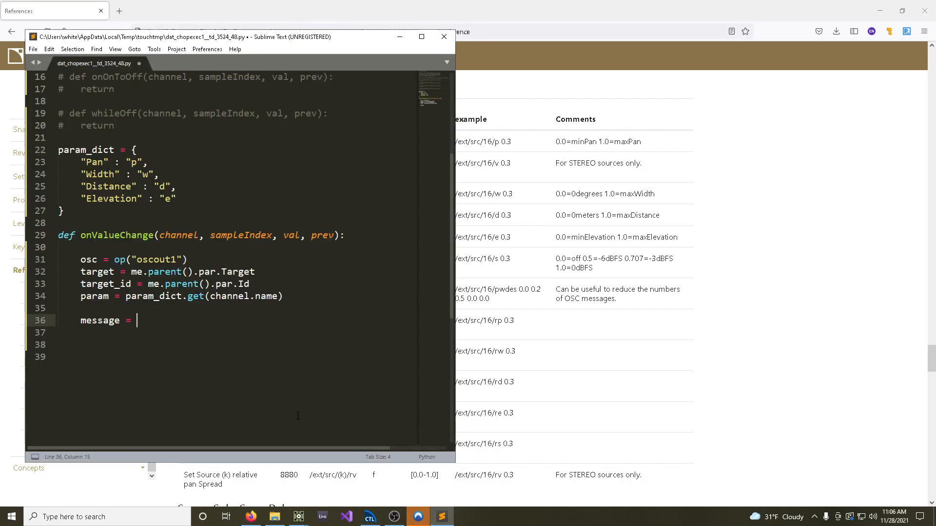
pyautogui.hotkey('ctrl', 'v')
pyautogui.write('"')
pyautogui.write('"')
# Replace src, (k) and p in the message string with {} placeholders and append a .format( call
pyautogui.moveTo(142, 321); pyautogui.dragTo(159, 321)
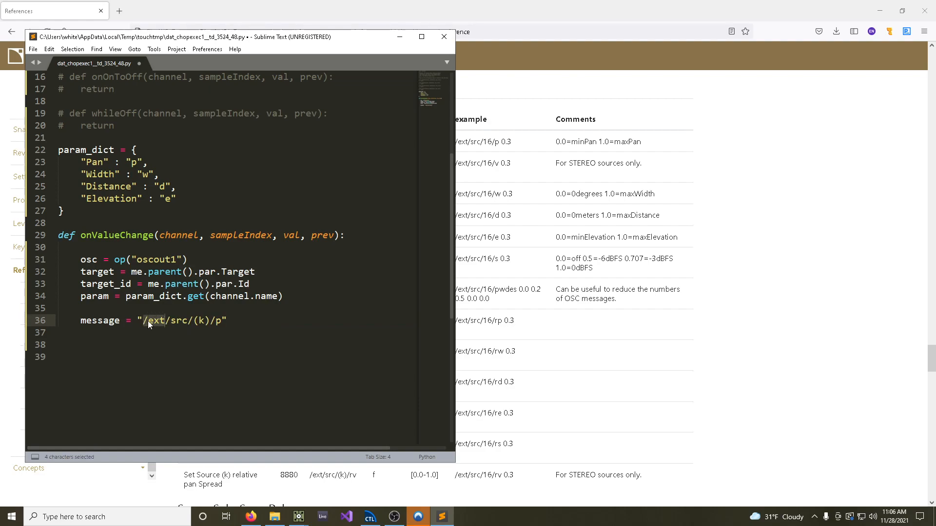
pyautogui.doubleClick(179, 322)
pyautogui.moveTo(199, 321); pyautogui.dragTo(210, 321)
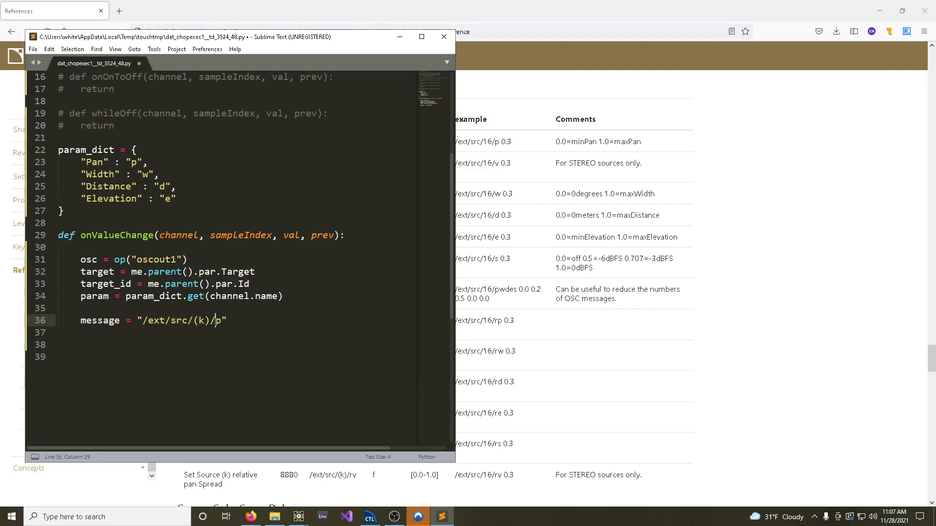
pyautogui.click(176, 321)
pyautogui.moveTo(171, 321); pyautogui.dragTo(193, 321)
pyautogui.press('BackSpace')
pyautogui.write('{}')
pyautogui.press('BackSpace')
pyautogui.press('BackSpace')
pyautogui.press('BackSpace')
pyautogui.write('{}".forma')
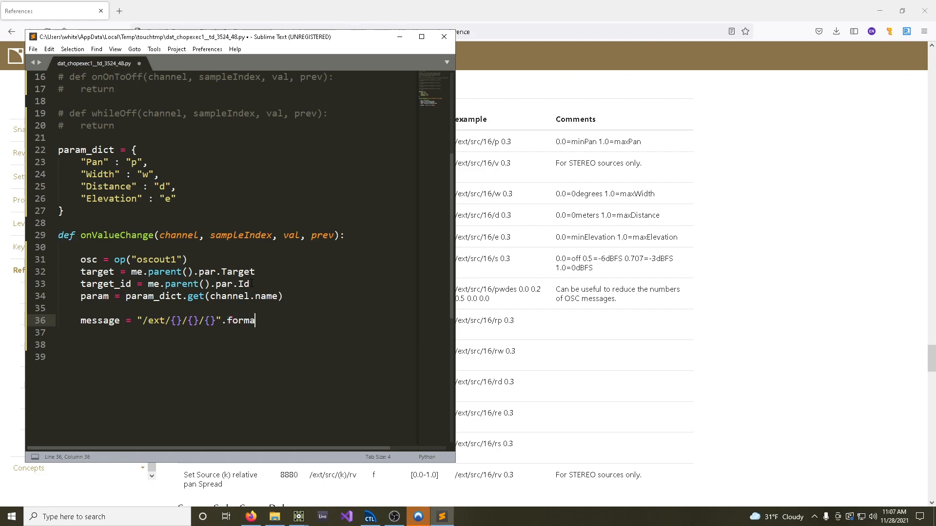
pyautogui.write('t(target, target_id')
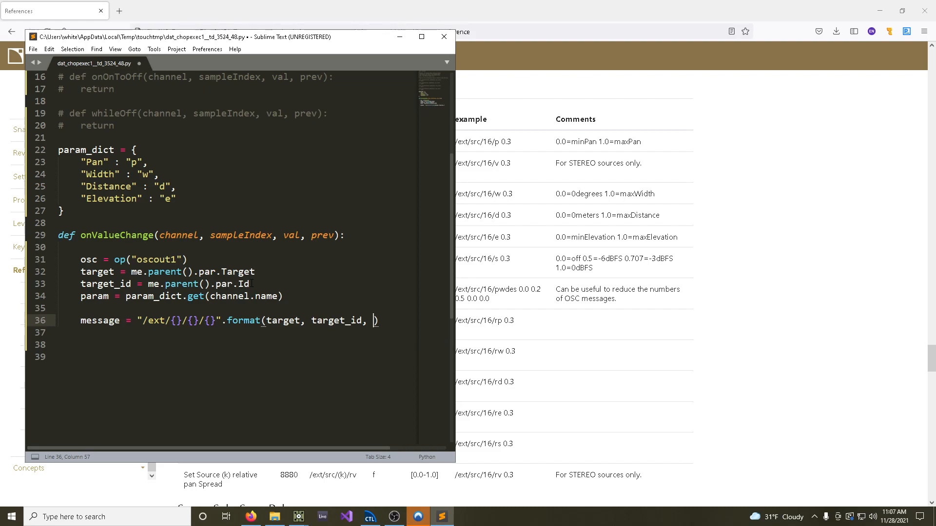
# Pass target, target_id and param as the format arguments, add blank lines below, and save the script
pyautogui.write(', param')
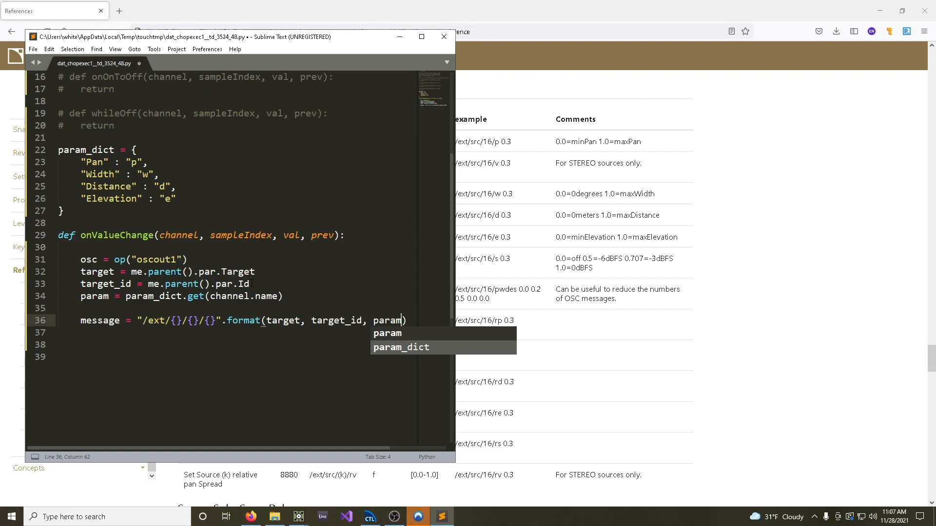
pyautogui.write(')')
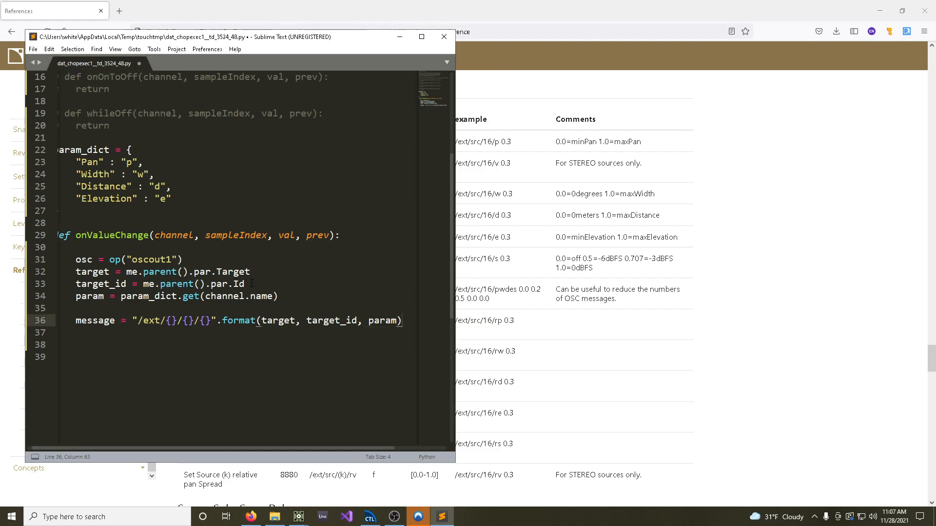
pyautogui.press('Return')
pyautogui.press('Return')
pyautogui.hotkey('ctrl', 's')
# Switch to TouchDesigner, open the Python documentation of the oscout1 node, and examine the sendOSC method
pyautogui.moveTo(298, 516)
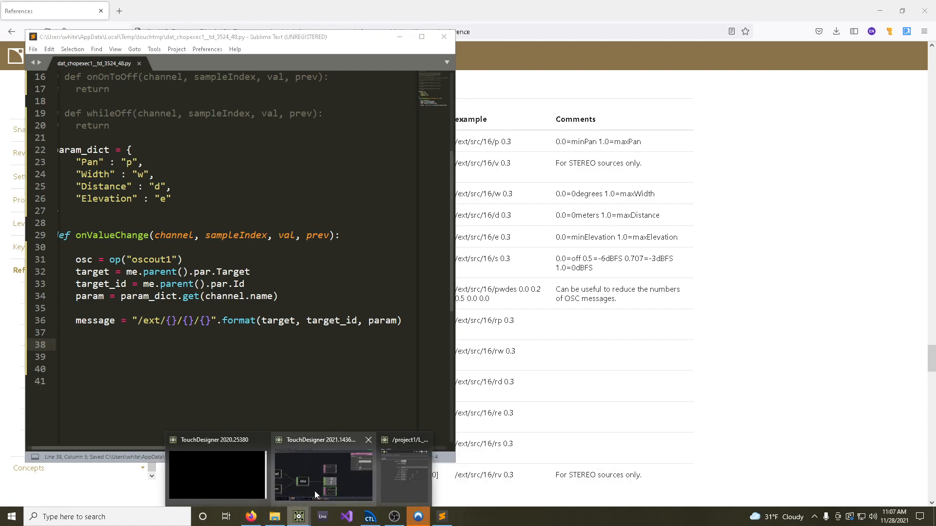
pyautogui.click(313, 493)
pyautogui.click(523, 218)
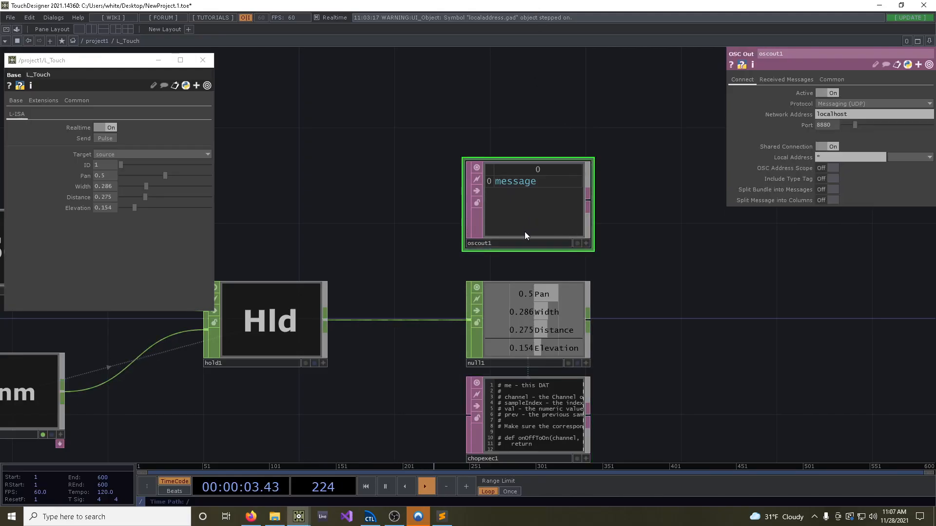
pyautogui.click(743, 66)
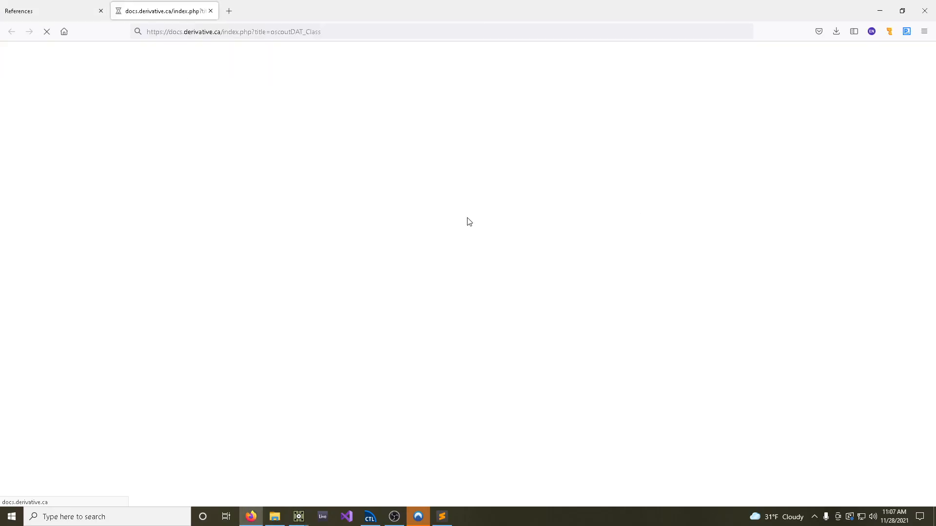
pyautogui.scroll(-7, 460, 258)
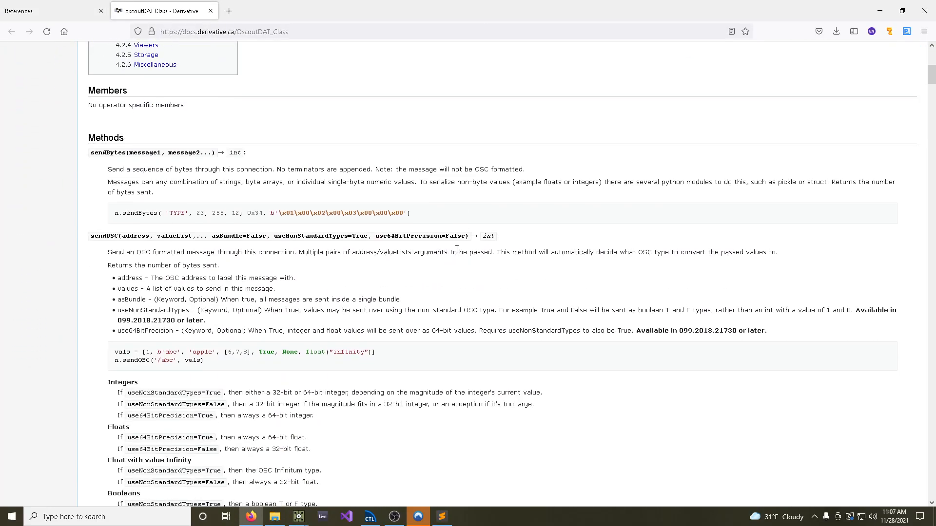
# Examine the address, valueList and optional keyword arguments in the sendOSC method signature
pyautogui.moveTo(92, 236); pyautogui.dragTo(113, 236)
pyautogui.moveTo(197, 236); pyautogui.dragTo(466, 235)
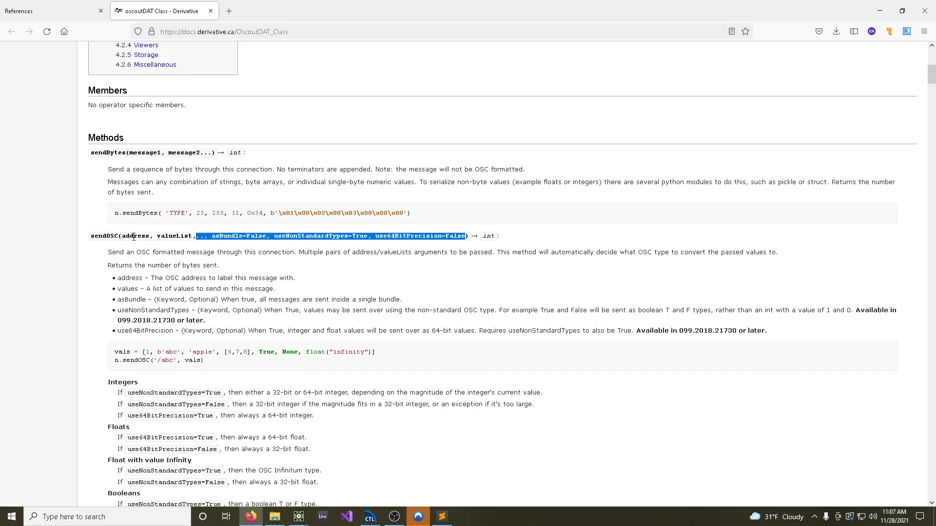
pyautogui.moveTo(121, 236); pyautogui.dragTo(137, 243)
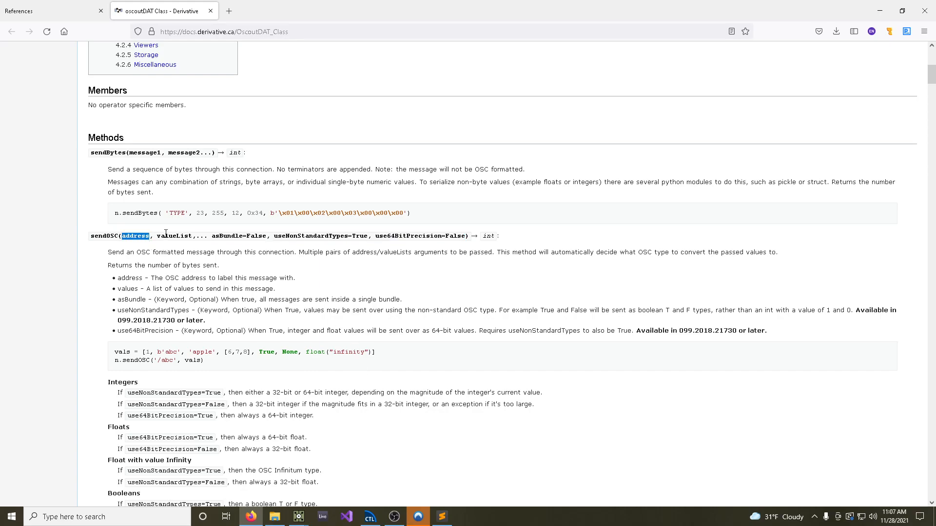
pyautogui.click(157, 237)
# Switch to Sublime Text, add osc.sendOSC(message, [val]) to the end of onValueChange, and save the script
pyautogui.click(441, 516)
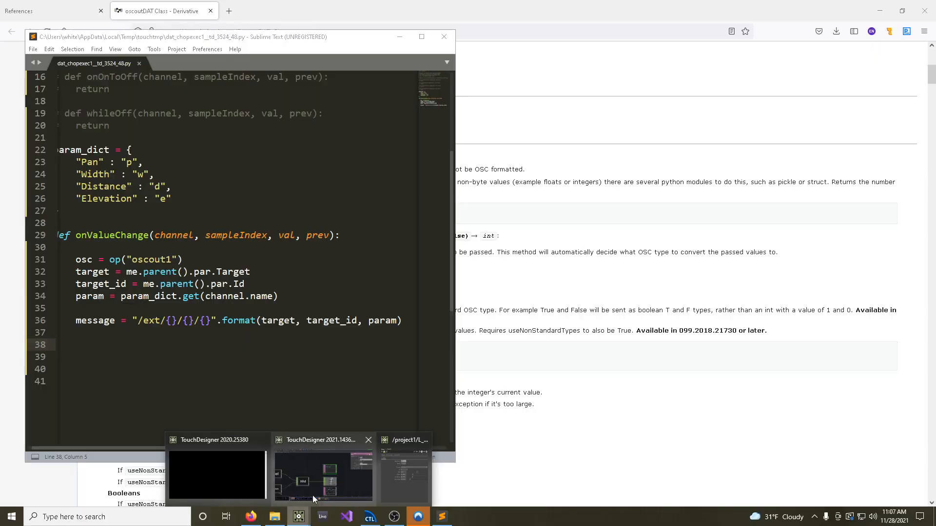
pyautogui.click(415, 516)
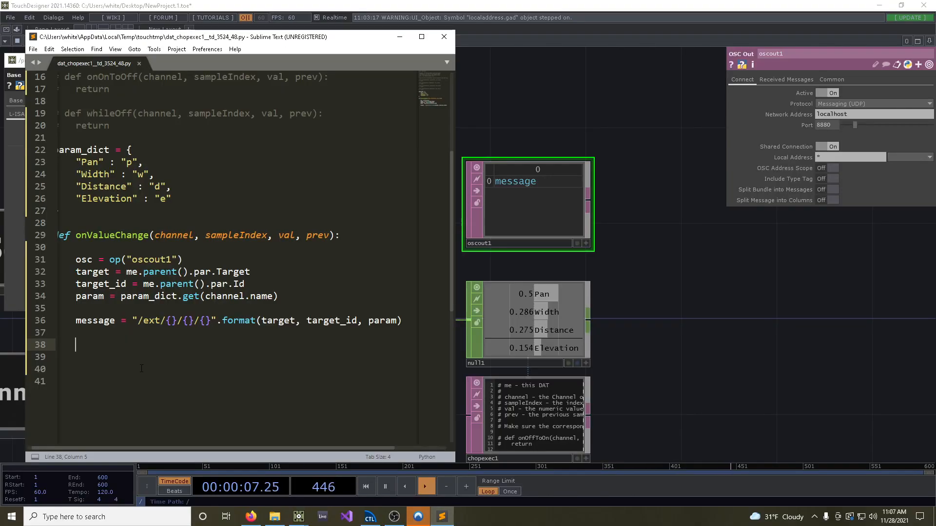
pyautogui.write('osc')
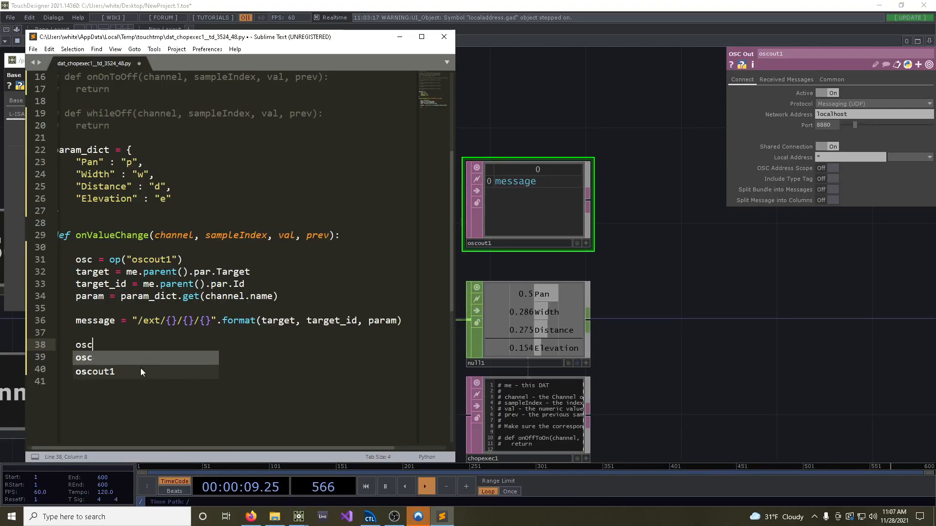
pyautogui.write('.sendO')
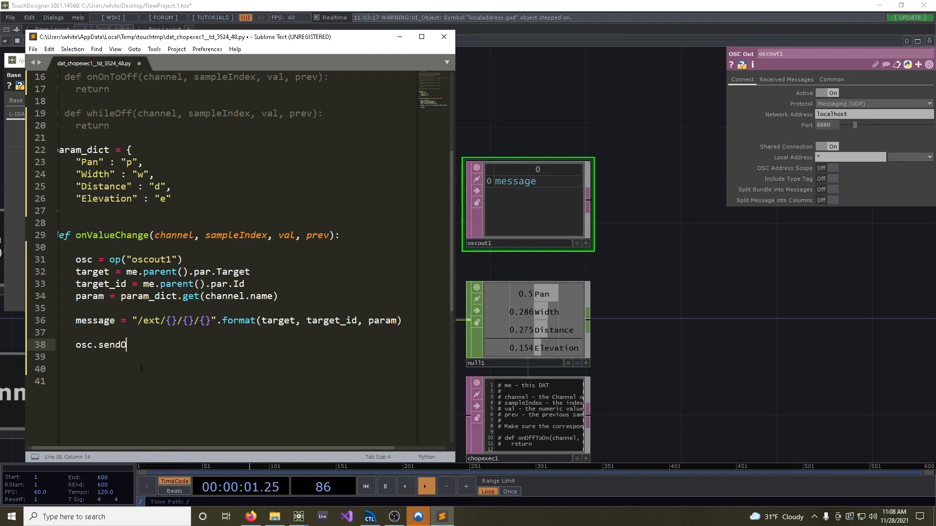
pyautogui.write('SC(message, ')
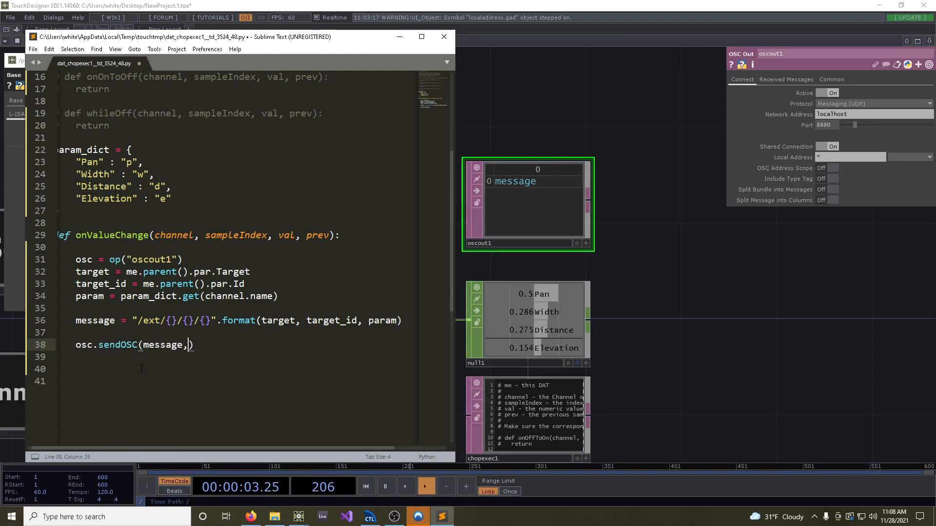
pyautogui.write('[val')
pyautogui.doubleClick(287, 235)
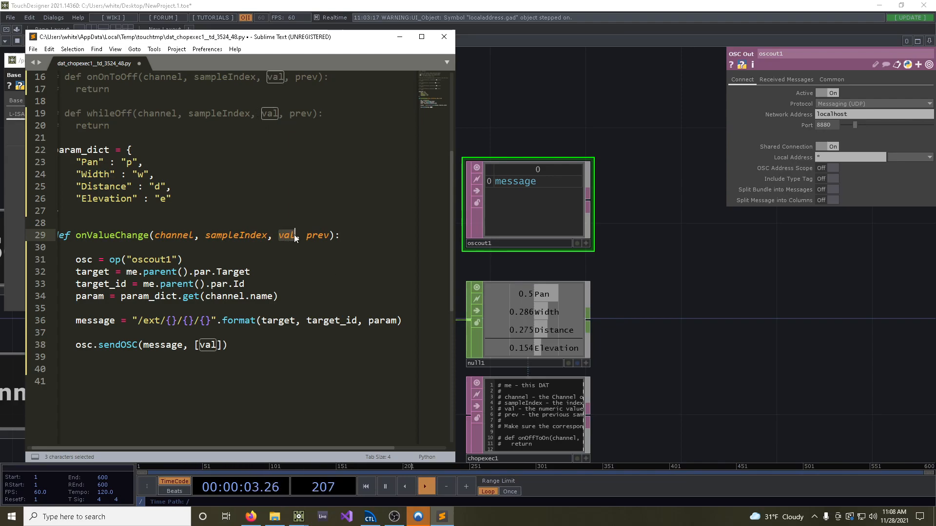
pyautogui.click(276, 352)
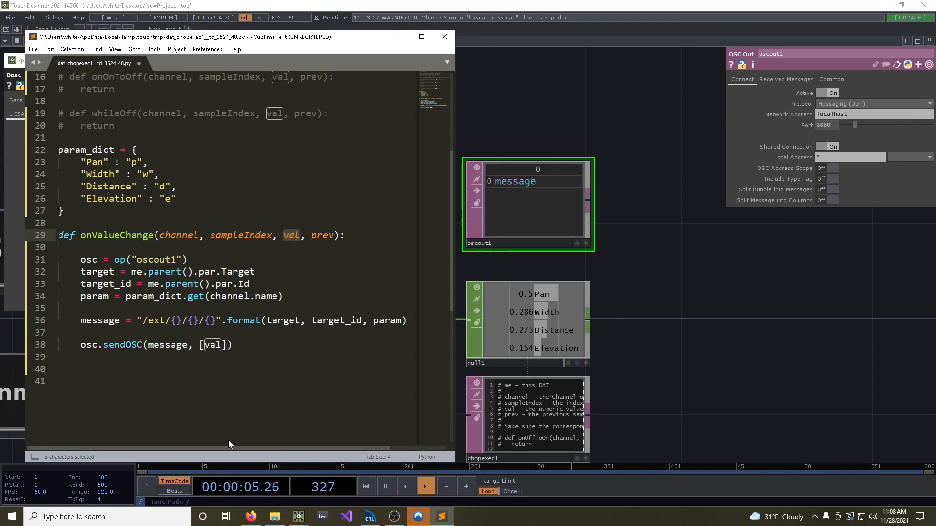
pyautogui.hotkey('ctrl', 's')
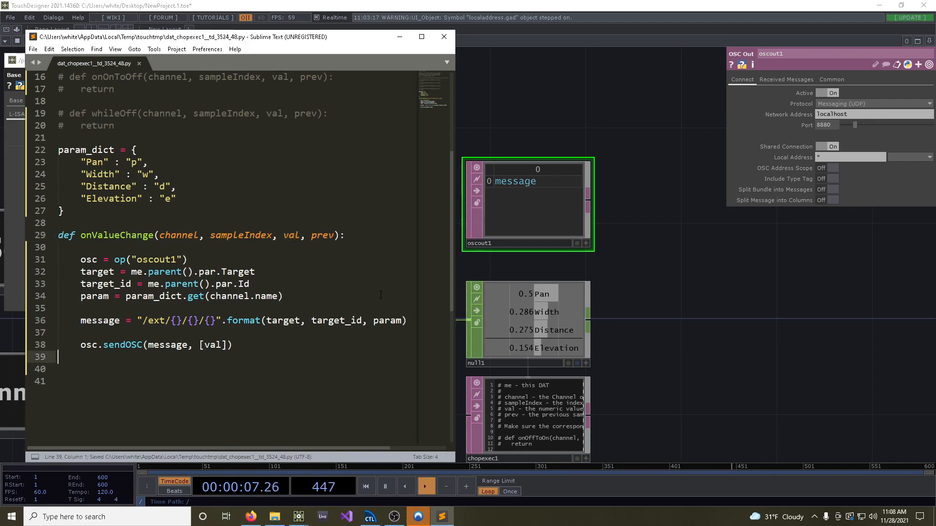
# Narrow the script editor and TouchDesigner windows, and place the L-ISA Controller window beside the L_Touch parameters
pyautogui.moveTo(282, 29); pyautogui.dragTo(308, 28)
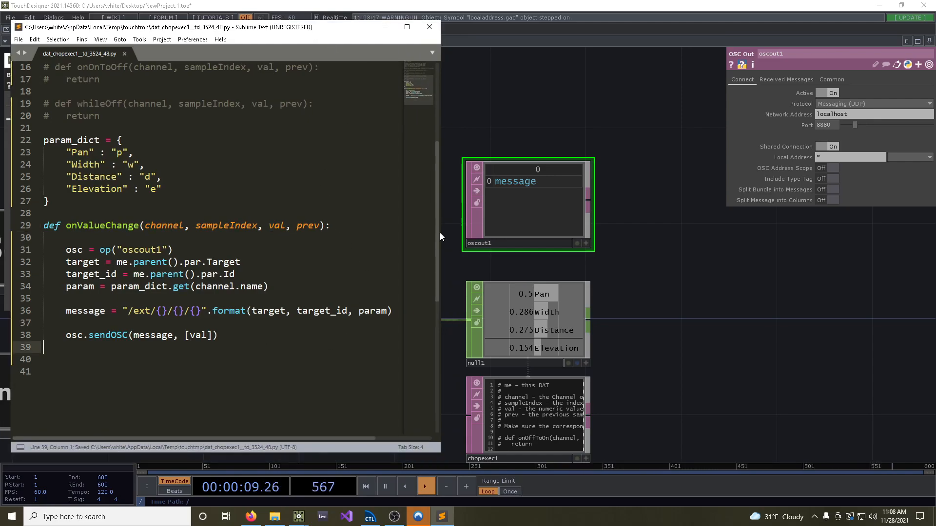
pyautogui.moveTo(441, 176); pyautogui.dragTo(357, 176)
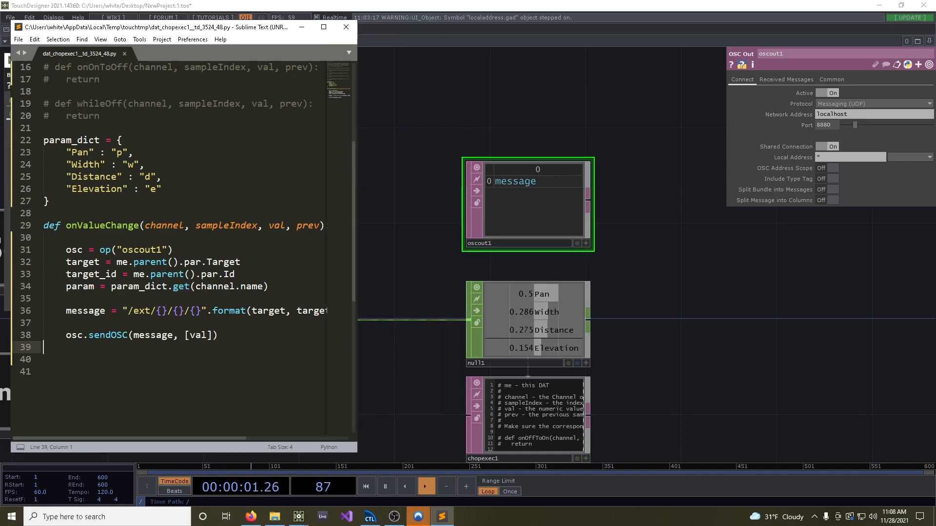
pyautogui.click(901, 6)
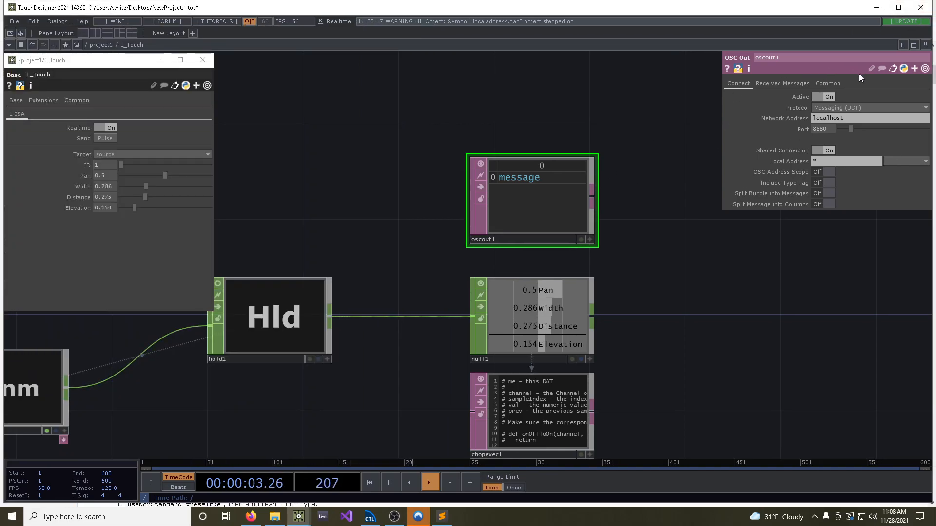
pyautogui.moveTo(931, 308); pyautogui.dragTo(235, 308)
pyautogui.click(370, 517)
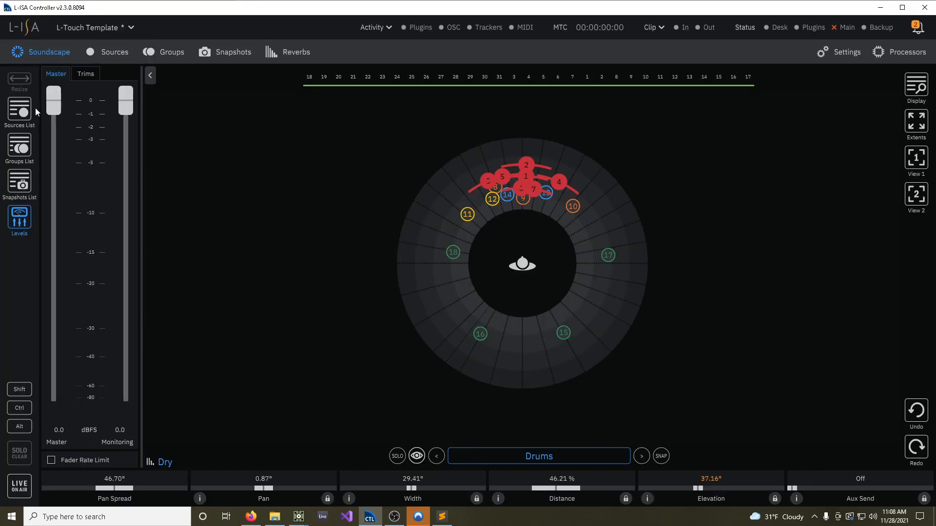
pyautogui.doubleClick(62, 8)
pyautogui.moveTo(59, 54); pyautogui.dragTo(338, 55)
pyautogui.moveTo(578, 17); pyautogui.dragTo(470, 7)
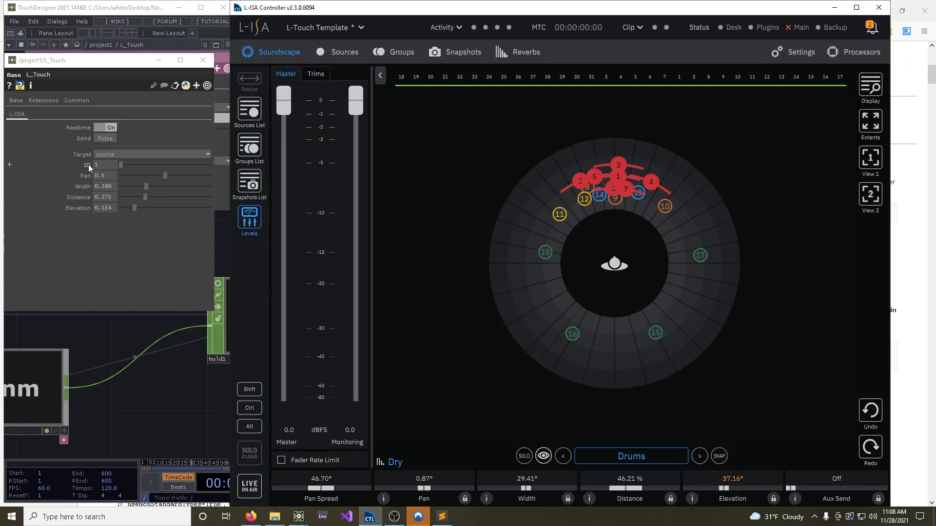
# Select source 1 (Kick) in the soundscape and set L_Touch Pan to 0.505, Width to 0.258, Distance to 0.489 and Elevation to 0.264
pyautogui.click(641, 162)
pyautogui.click(618, 176)
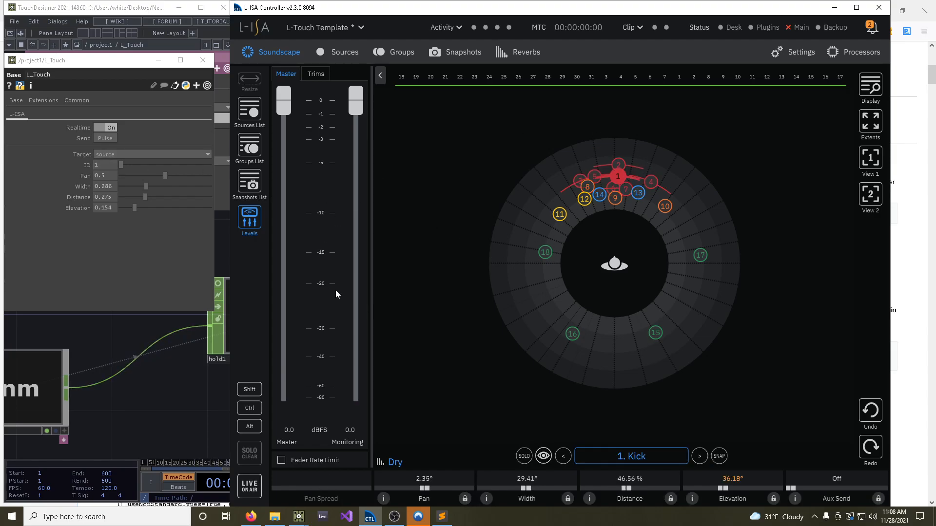
pyautogui.moveTo(165, 176); pyautogui.dragTo(160, 208)
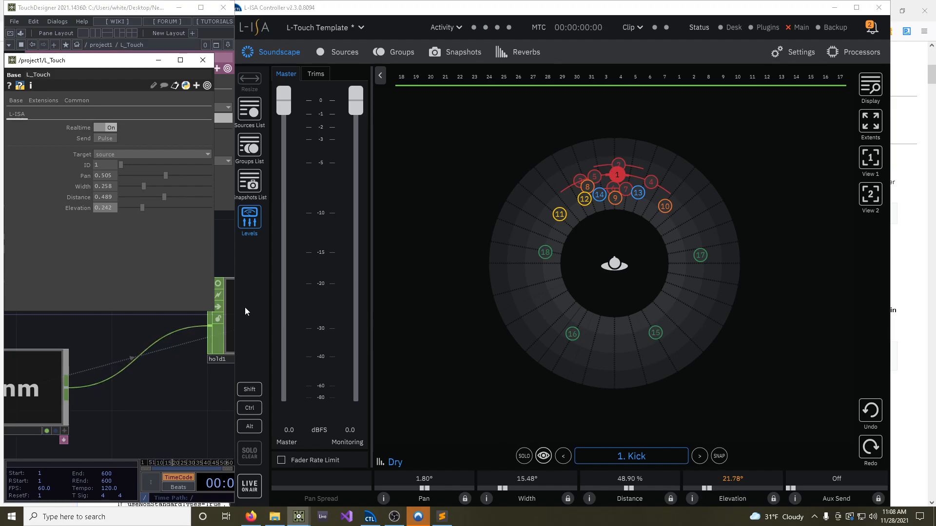
pyautogui.moveTo(140, 213); pyautogui.dragTo(145, 194)
# Retarget L_Touch to ID 10, select source 10 in the soundscape, and set Pan 0.615, Width 0.302, Distance 0.346 and Elevation 0.286
pyautogui.moveTo(105, 166); pyautogui.dragTo(74, 167)
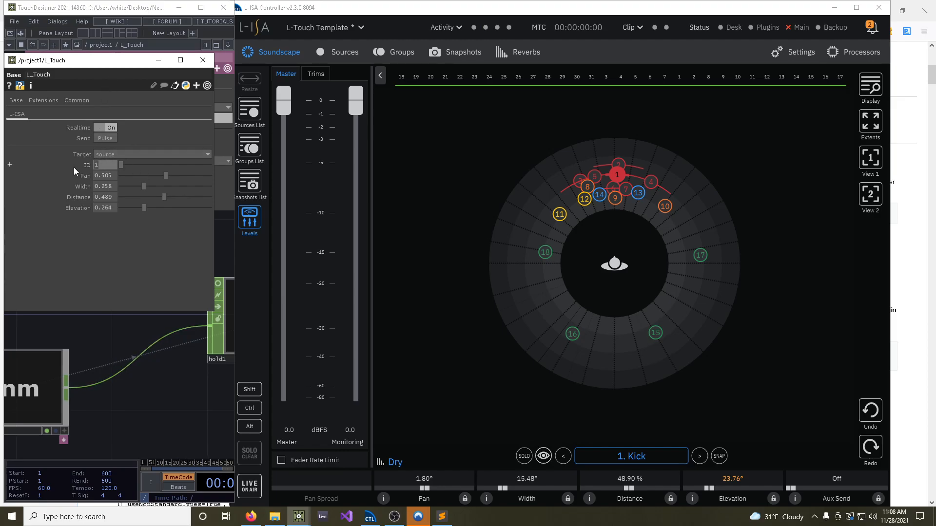
pyautogui.write('10')
pyautogui.press('Return')
pyautogui.click(664, 206)
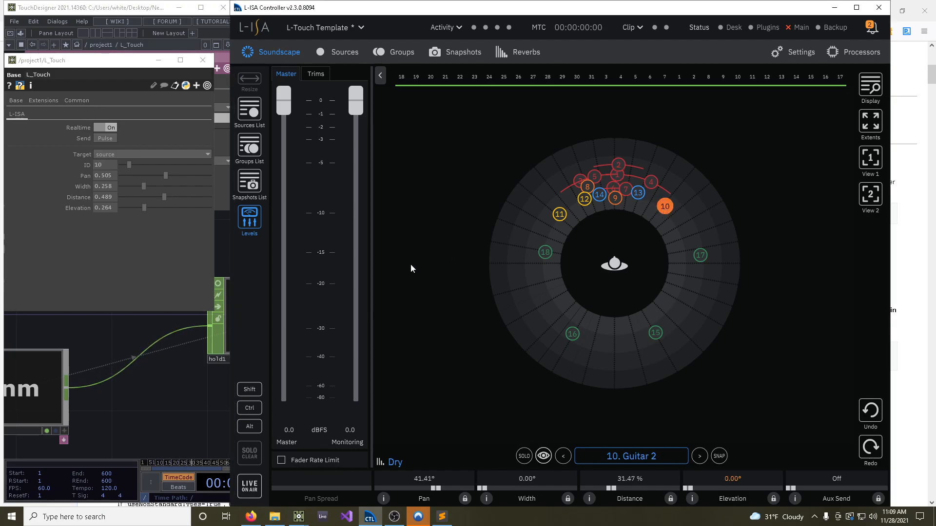
pyautogui.moveTo(169, 175); pyautogui.dragTo(147, 207)
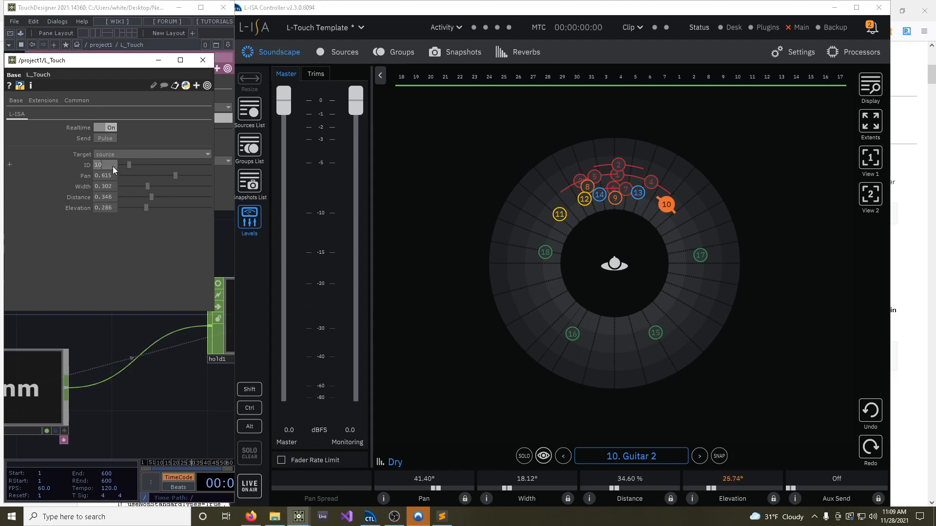
# Set the L_Touch ID to 12 and adjust Pan to 0.324 and Width to 0.214
pyautogui.write('12')
pyautogui.press('Return')
pyautogui.moveTo(175, 175); pyautogui.dragTo(139, 188)
# Check the Keys sources in the source list, set the L_Touch ID to 11, and test its Pan in the soundscape
pyautogui.click(349, 53)
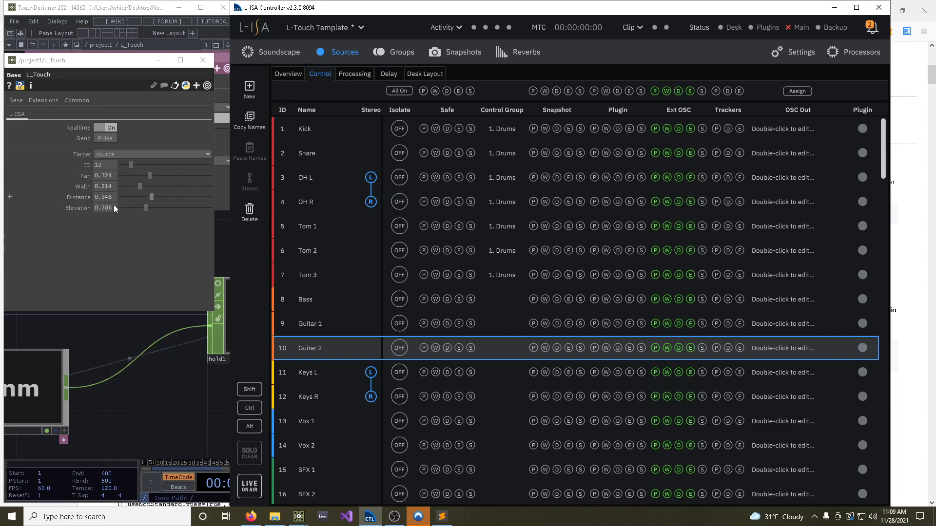
pyautogui.moveTo(107, 165); pyautogui.dragTo(91, 165)
pyautogui.write('11')
pyautogui.press('Return')
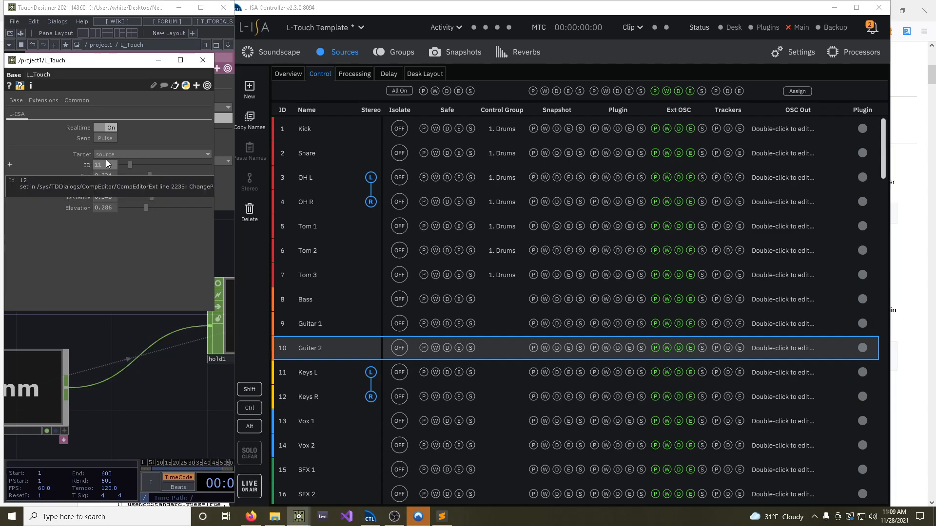
pyautogui.click(281, 54)
pyautogui.moveTo(149, 174)
pyautogui.mouseDown()
pyautogui.moveTo(141, 175)
pyautogui.moveTo(150, 176)
pyautogui.mouseUp()
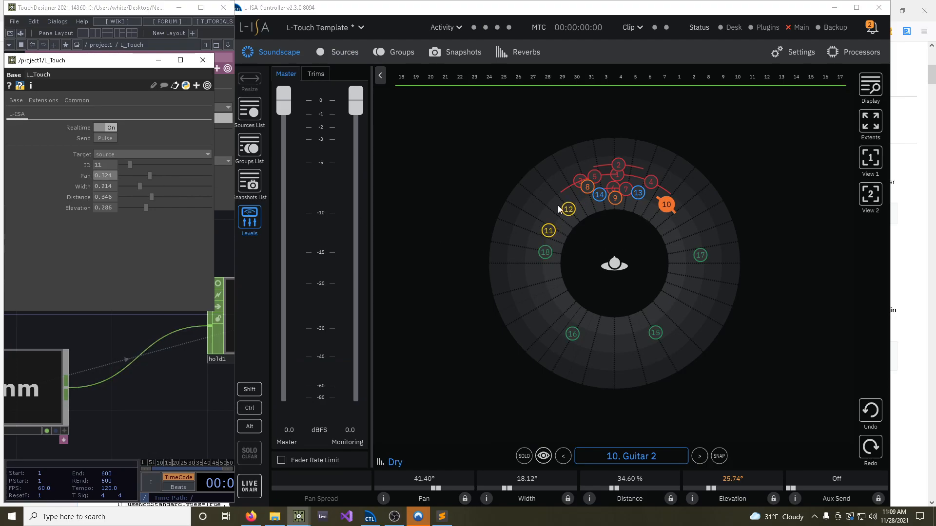
# Examine the stereo links of the Keys L/R and OH L/R sources in the source list
pyautogui.click(348, 52)
pyautogui.click(317, 373)
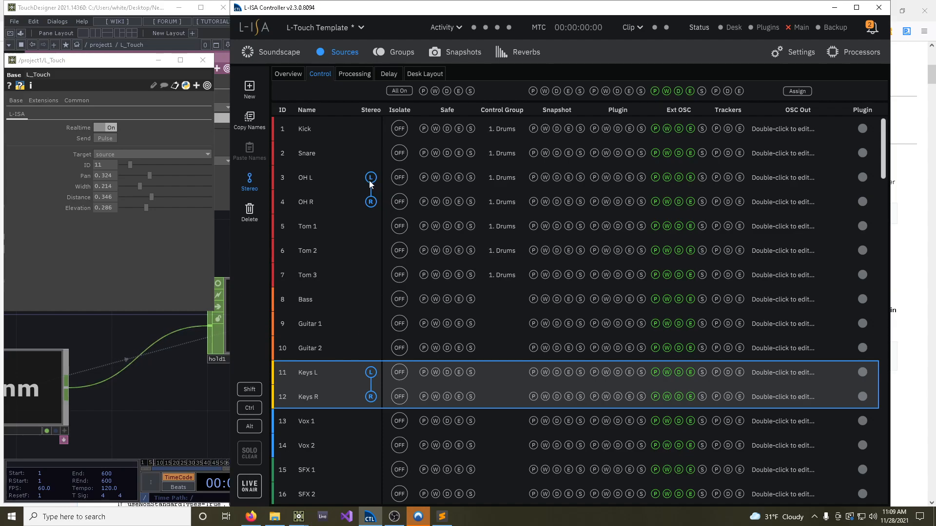
pyautogui.click(310, 184)
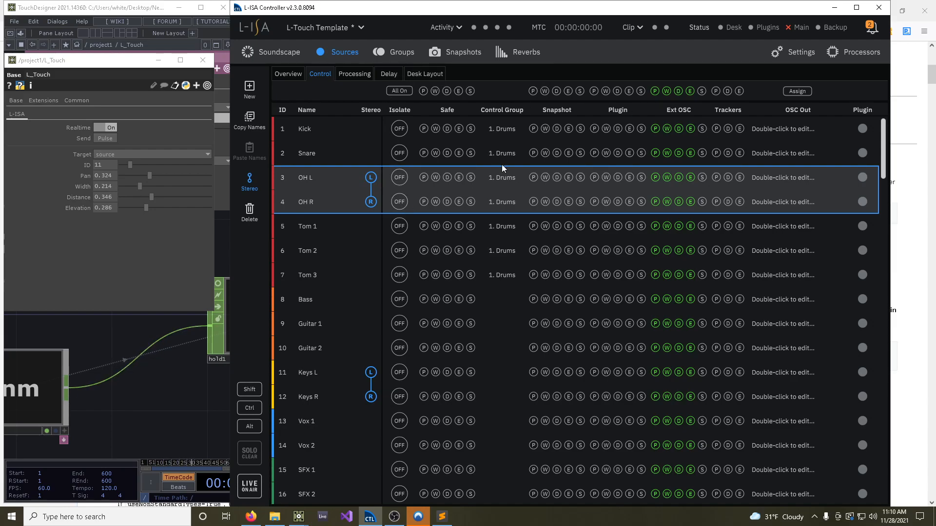
# Return to the soundscape, turn Realtime off, and set Pan to 0.142, Width to 0.445, Distance to 0.077 and Elevation to 0.698
pyautogui.click(293, 53)
pyautogui.click(105, 127)
pyautogui.moveTo(149, 176); pyautogui.dragTo(183, 207)
# Set the L_Touch ID to 8, send the held values, and turn Realtime back on
pyautogui.moveTo(111, 167); pyautogui.dragTo(63, 169)
pyautogui.write('8')
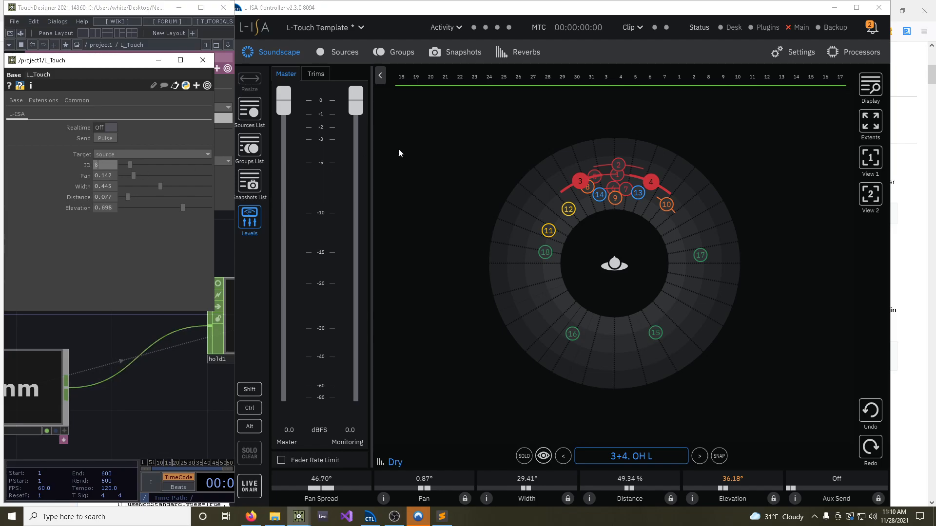
pyautogui.press('Return')
pyautogui.click(109, 142)
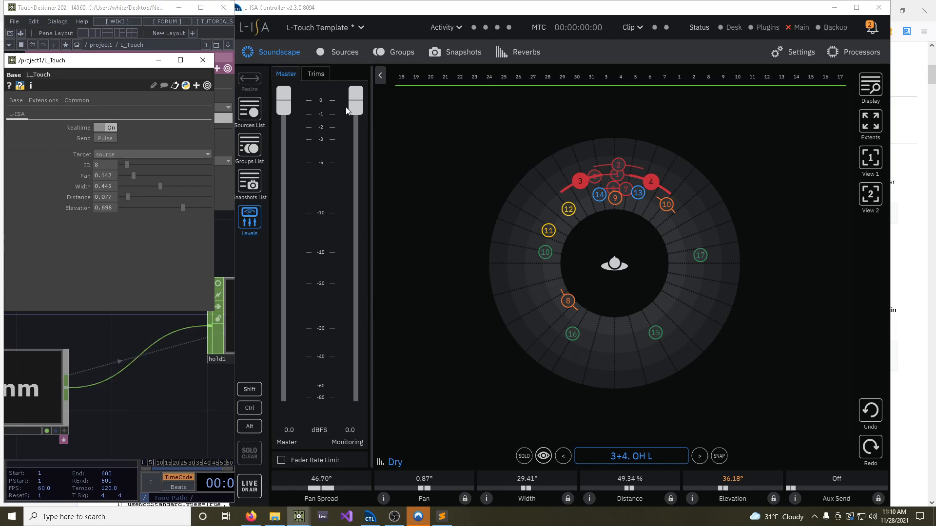
# Enable external OSC control of pan, width, distance and elevation for the Drums group in L-ISA Controller
pyautogui.moveTo(483, 4); pyautogui.dragTo(541, 14)
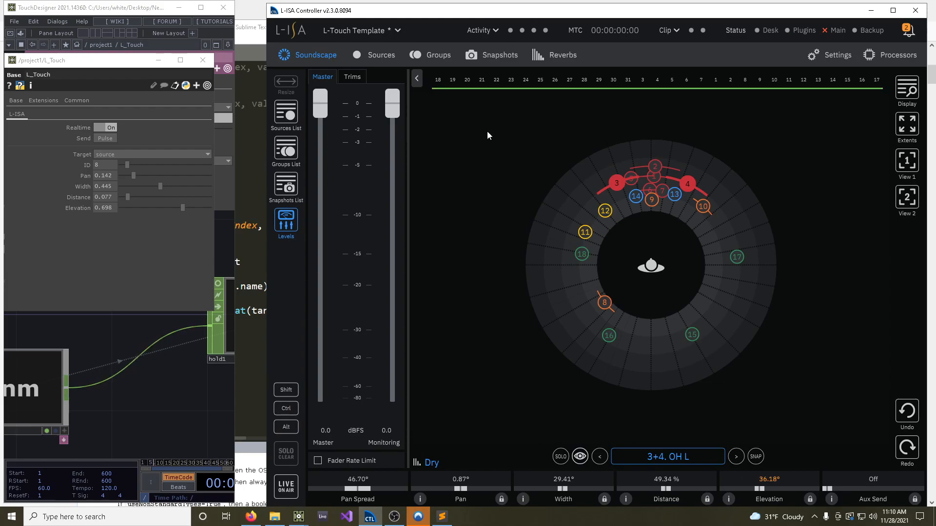
pyautogui.click(439, 55)
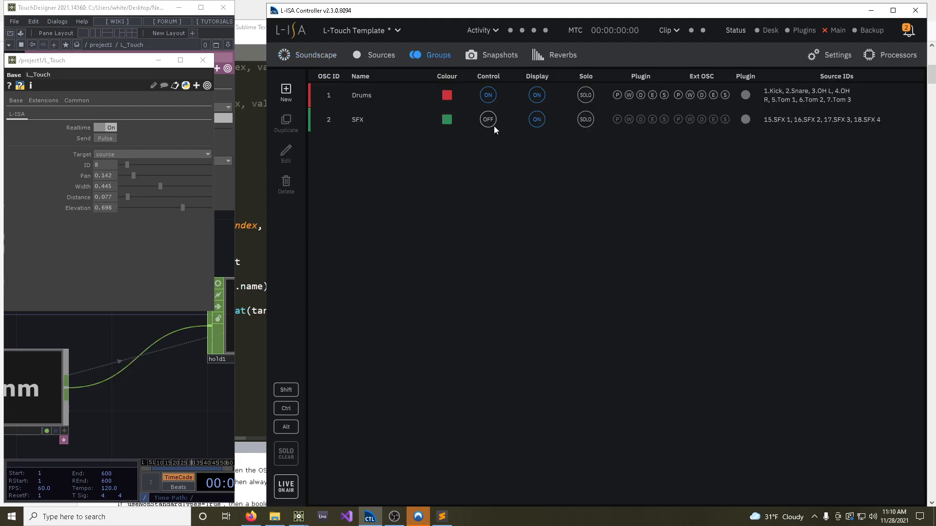
pyautogui.click(327, 96)
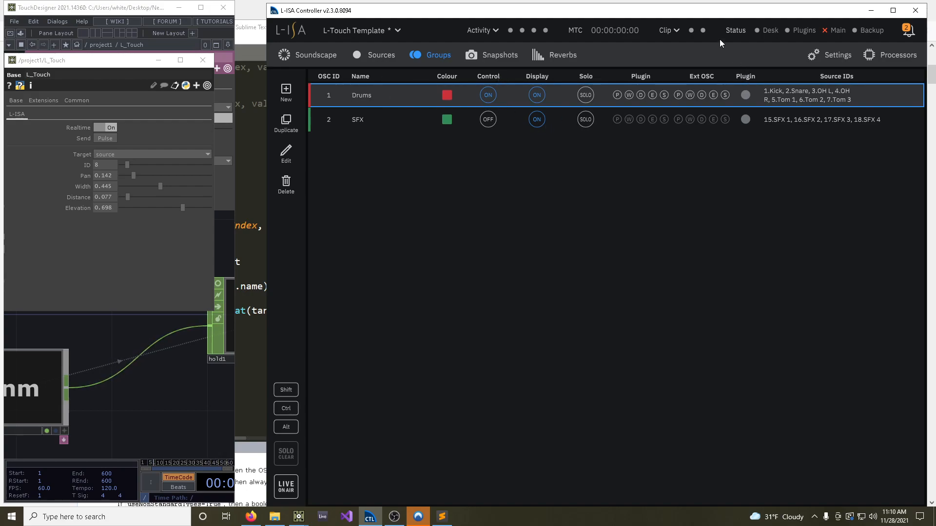
pyautogui.click(678, 94)
pyautogui.click(689, 95)
pyautogui.click(712, 95)
# Target group ID 1 in L_Touch and set Pan to 0.406 and Width to 0.549 while viewing the soundscape
pyautogui.click(143, 155)
pyautogui.click(118, 155)
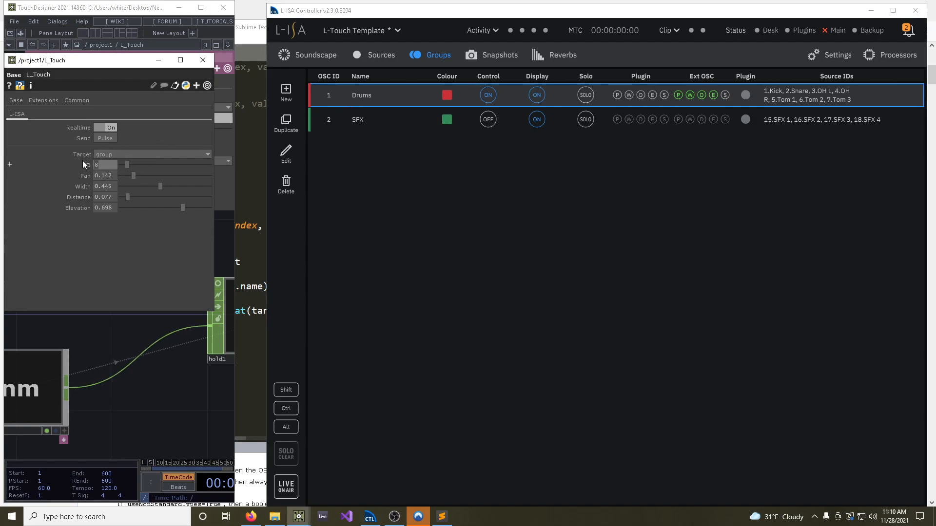
pyautogui.write('1')
pyautogui.press('Return')
pyautogui.click(299, 55)
pyautogui.moveTo(136, 175); pyautogui.dragTo(168, 192)
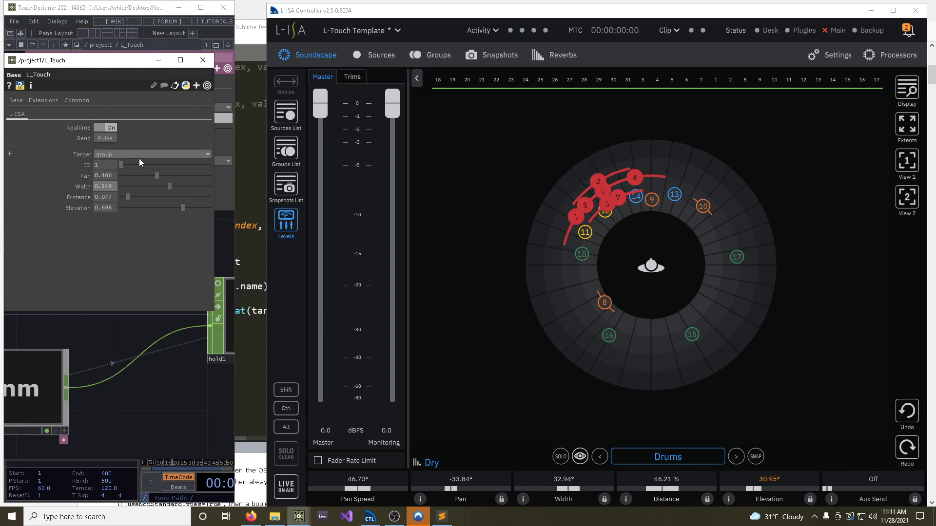
# Switch the L_Touch target to source and set Pan to 0.176, Width to 0.357, Distance to 0.126 and Elevation to 0.357
pyautogui.click(124, 155)
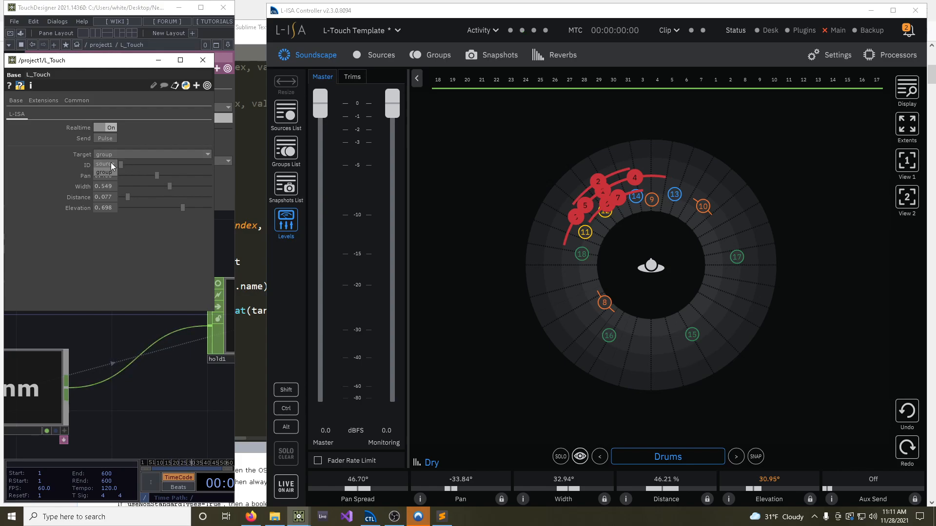
pyautogui.moveTo(152, 175); pyautogui.dragTo(136, 185)
pyautogui.moveTo(162, 190); pyautogui.dragTo(153, 210)
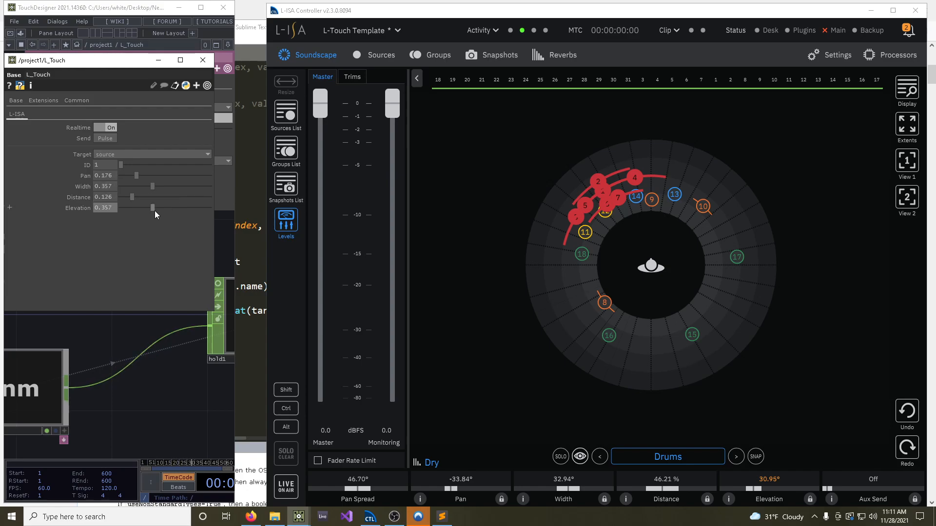
# Move source 1 (Kick) slightly outward in the soundscape and set the L_Touch Pan to 0.379
pyautogui.click(604, 220)
pyautogui.moveTo(607, 193)
pyautogui.mouseDown()
pyautogui.moveTo(631, 174)
pyautogui.moveTo(680, 179)
pyautogui.moveTo(627, 186)
pyautogui.moveTo(665, 166)
pyautogui.moveTo(614, 186)
pyautogui.mouseUp()
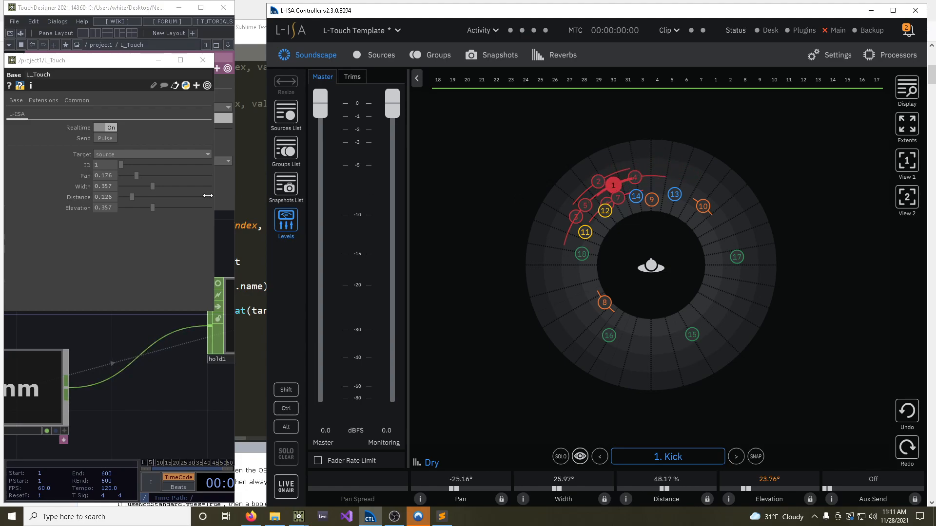
pyautogui.moveTo(135, 177); pyautogui.dragTo(154, 178)
# Examine the Kick source's control assignments in the source list and open the group list
pyautogui.click(381, 56)
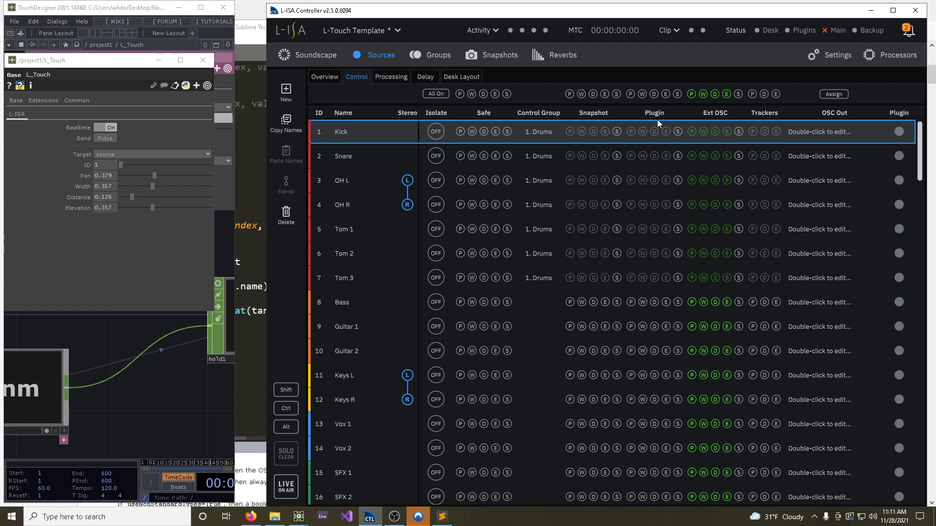
pyautogui.click(420, 54)
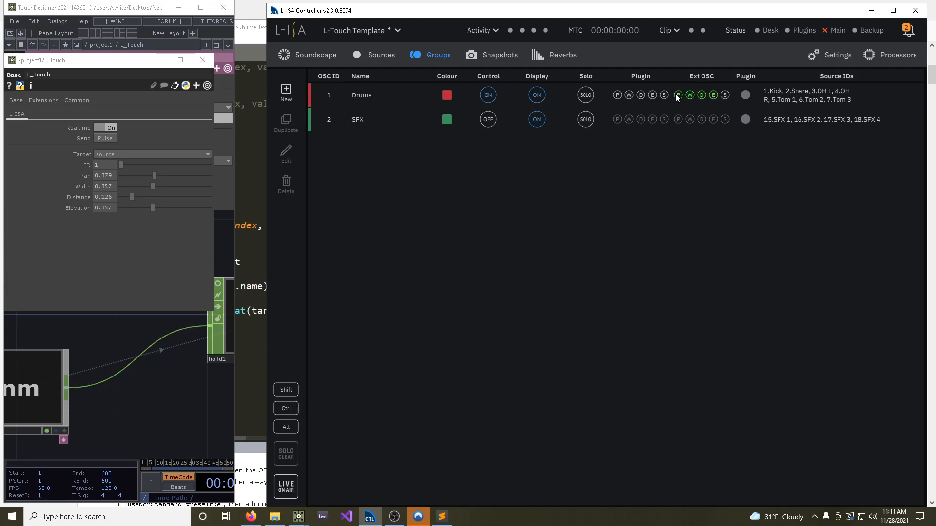
# Switch to the L-ISA User guide in the browser and examine the source control flag addresses in the OSC API reference
pyautogui.click(251, 516)
pyautogui.click(59, 11)
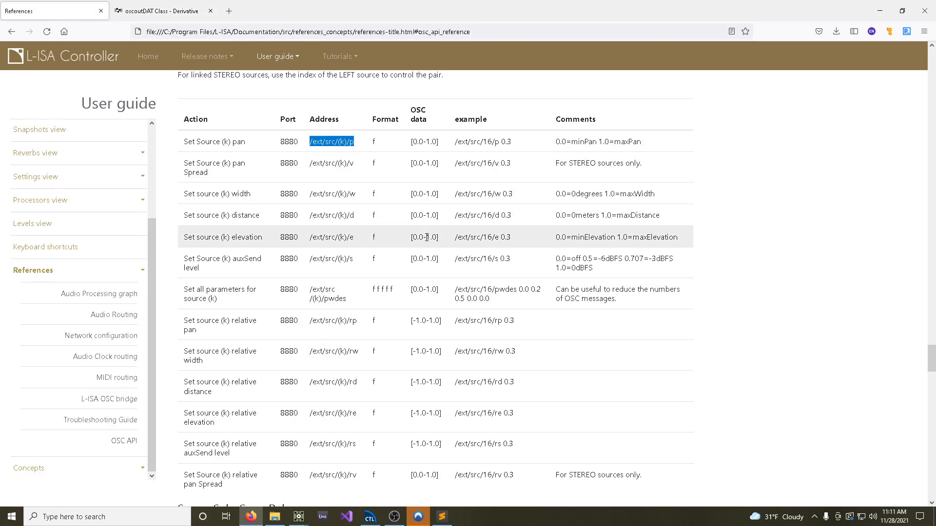
pyautogui.scroll(4, 363, 265)
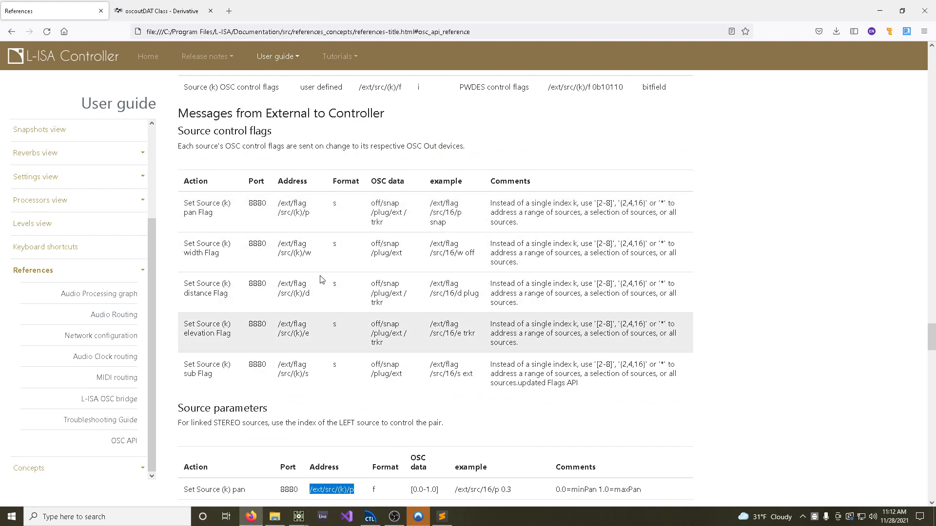
pyautogui.scroll(-3, 307, 239)
pyautogui.scroll(3, 308, 242)
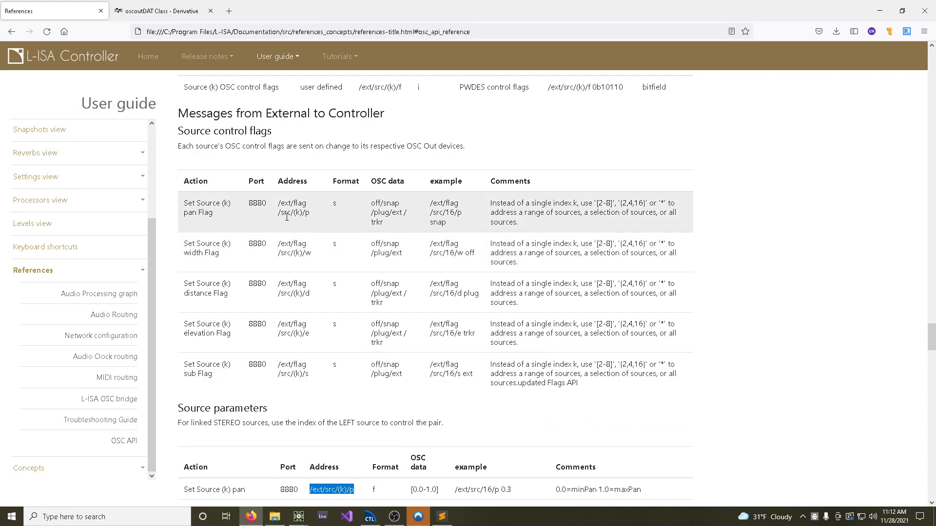
pyautogui.moveTo(281, 215); pyautogui.dragTo(291, 216)
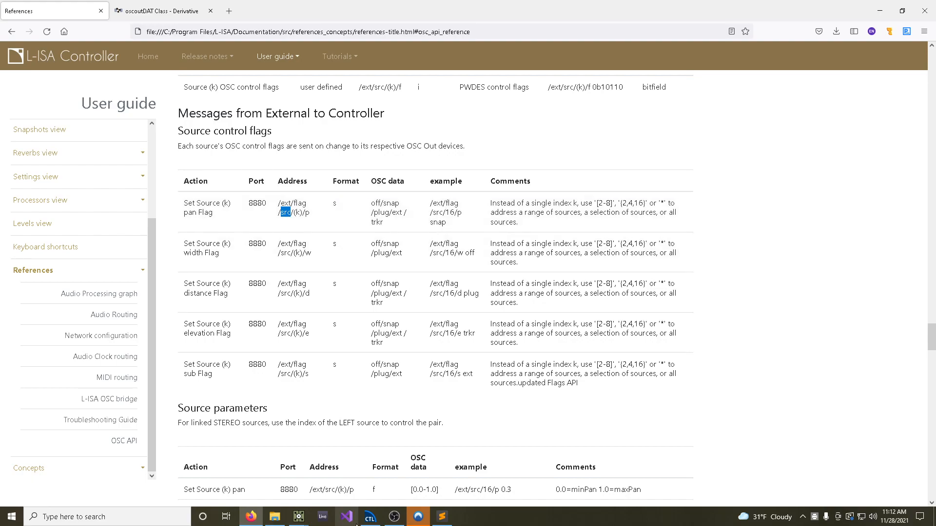
# Switch to TouchDesigner, maximize its window and bring the L_Touch operator network into view
pyautogui.moveTo(299, 516)
pyautogui.click(325, 477)
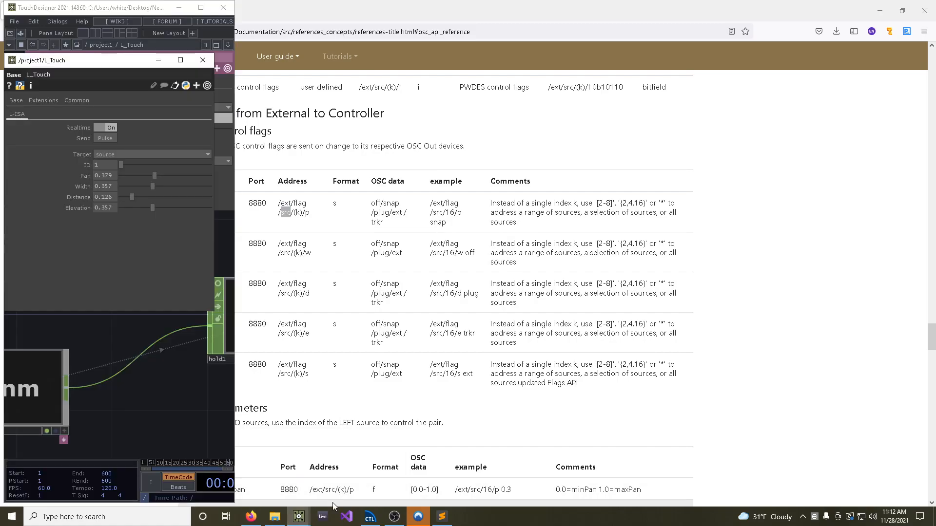
pyautogui.click(201, 7)
pyautogui.moveTo(516, 374); pyautogui.dragTo(888, 309)
pyautogui.moveTo(888, 309); pyautogui.dragTo(696, 332, button='middle')
pyautogui.moveTo(458, 386); pyautogui.dragTo(647, 362)
pyautogui.moveTo(650, 360); pyautogui.dragTo(604, 359, button='middle')
pyautogui.moveTo(549, 361); pyautogui.dragTo(428, 322)
pyautogui.moveTo(441, 329); pyautogui.dragTo(440, 298, button='middle')
pyautogui.scroll(-4, 440, 298)
# Set the L_Touch target to group and back to source, checking the Ext OSC flags for groups and sources in L-ISA Controller
pyautogui.click(140, 154)
pyautogui.click(108, 172)
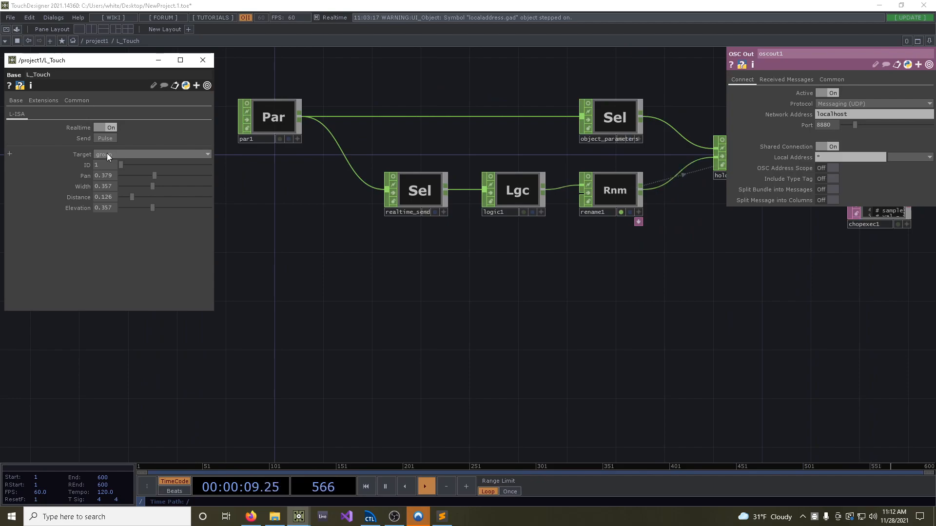
pyautogui.click(370, 517)
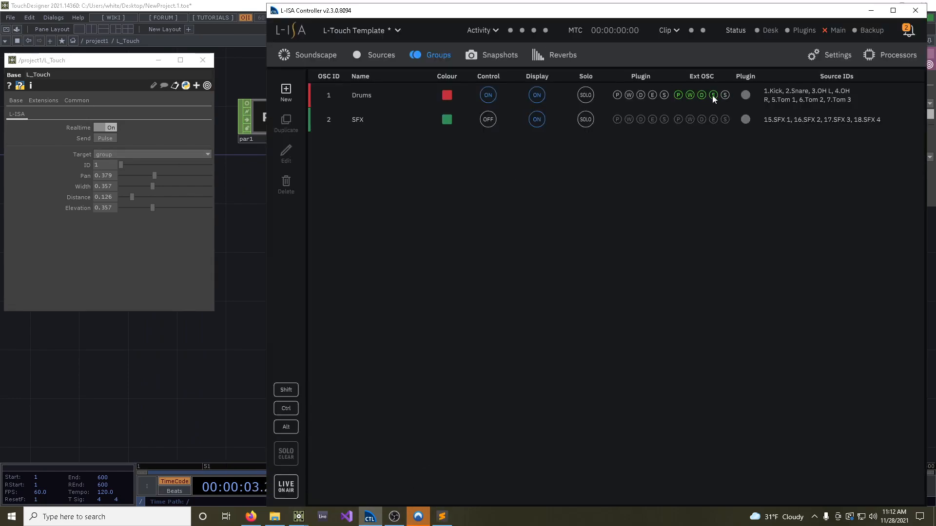
pyautogui.click(128, 154)
pyautogui.click(110, 162)
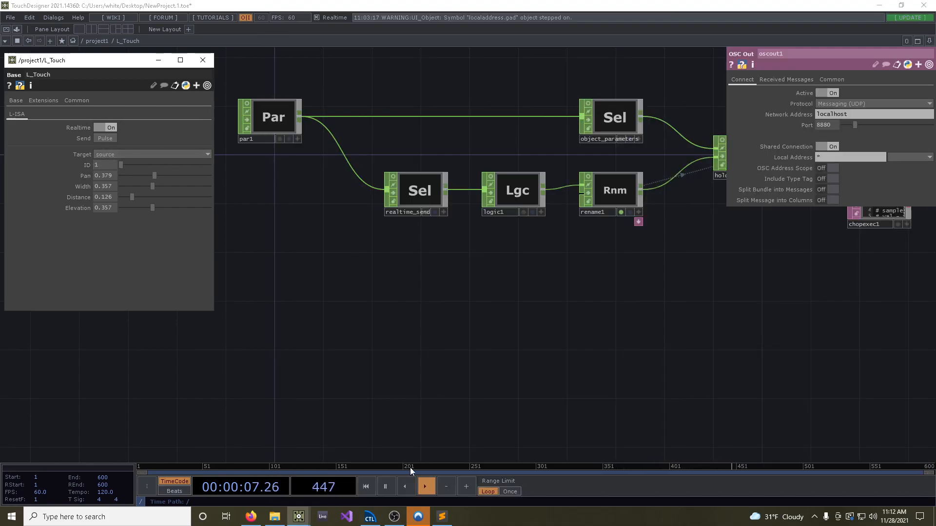
pyautogui.click(370, 516)
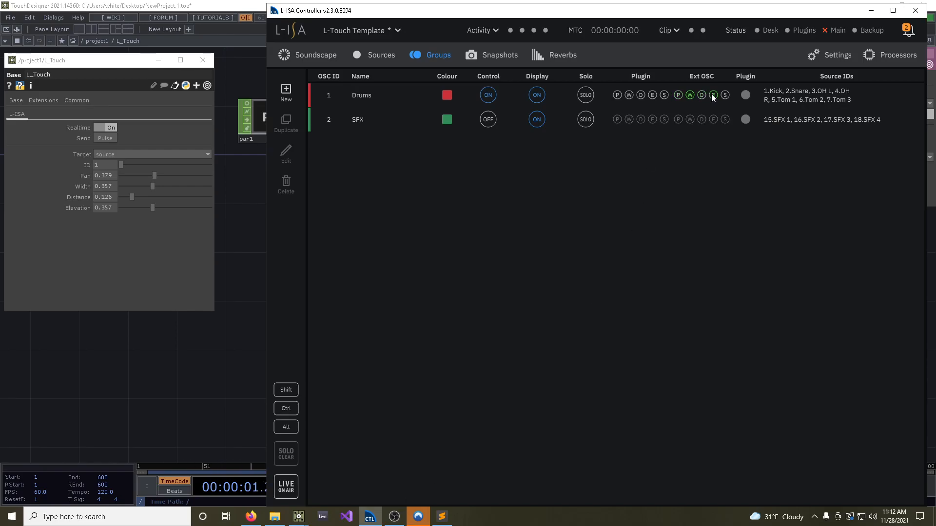
pyautogui.click(380, 56)
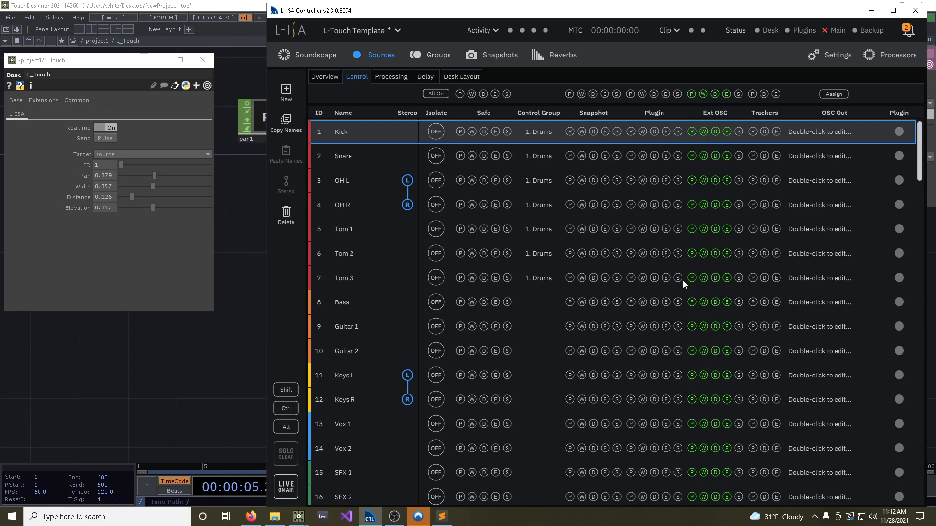
# Return to TouchDesigner and add a Select CHOP below realtime_send in the L_Touch network
pyautogui.click(235, 347)
pyautogui.moveTo(330, 318); pyautogui.dragTo(389, 379)
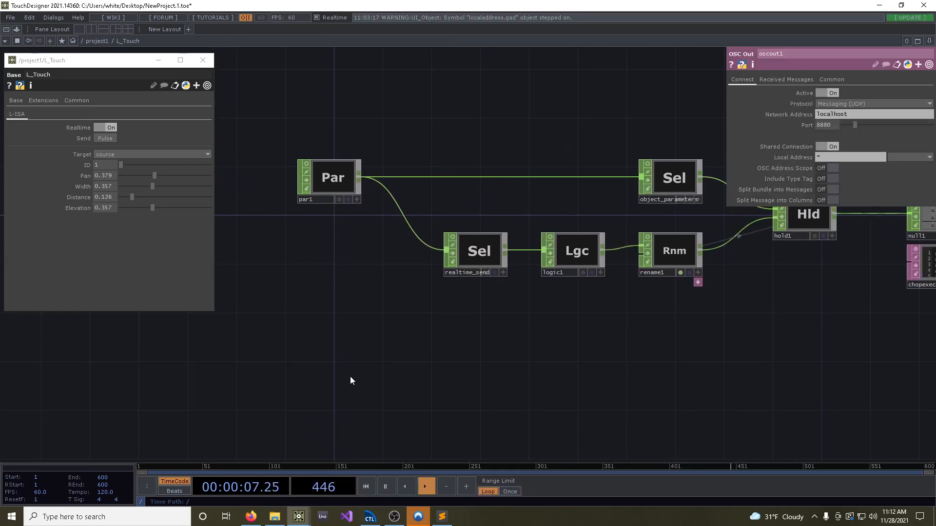
pyautogui.moveTo(457, 331); pyautogui.dragTo(411, 345)
pyautogui.press('Tab')
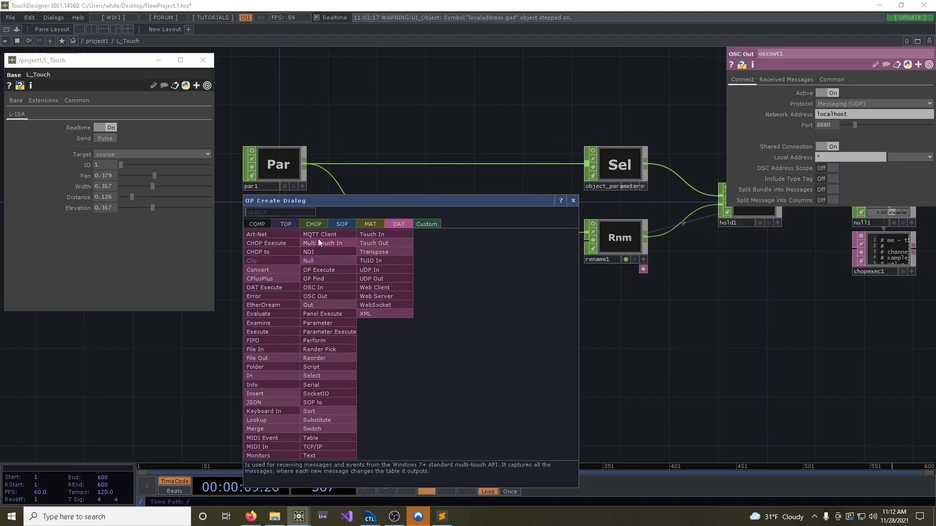
pyautogui.click(320, 226)
pyautogui.write('sel')
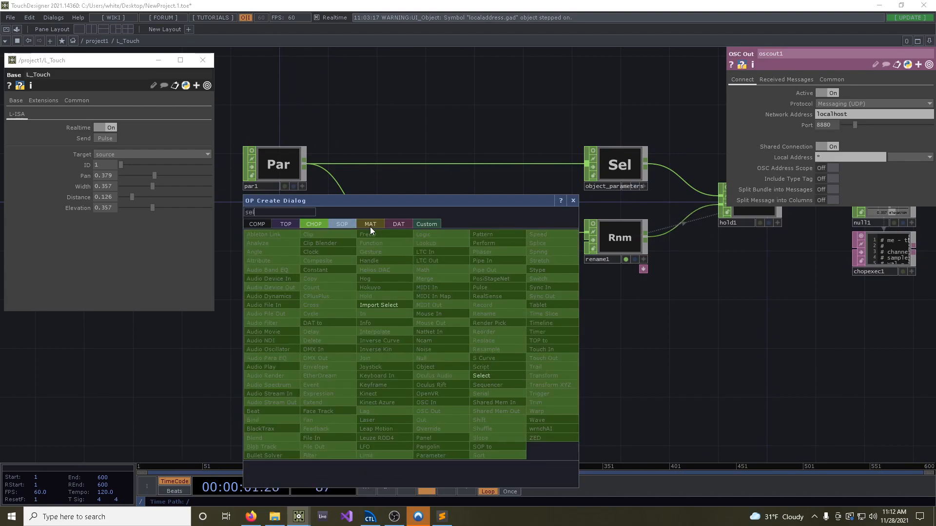
pyautogui.click(497, 374)
pyautogui.click(423, 306)
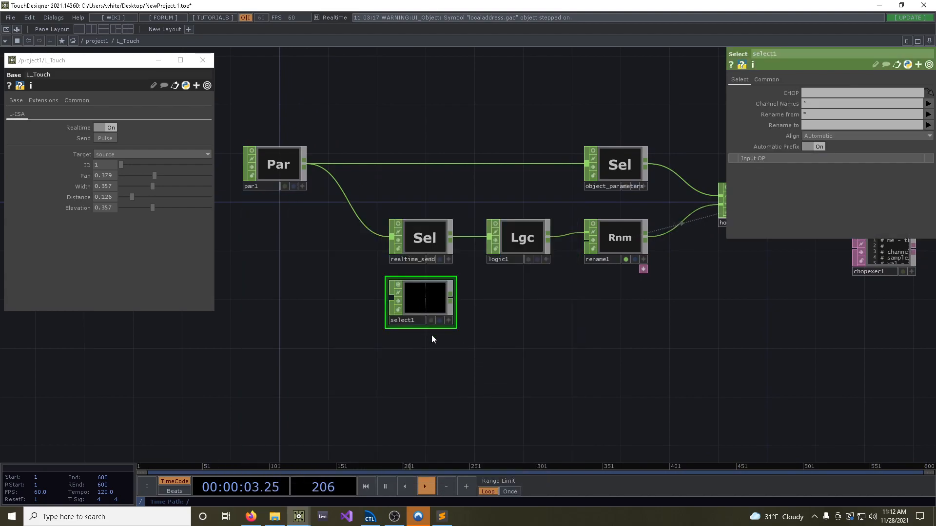
# Connect par1 to the new Select CHOP and set its Channel Names to Target
pyautogui.moveTo(305, 167); pyautogui.dragTo(391, 297)
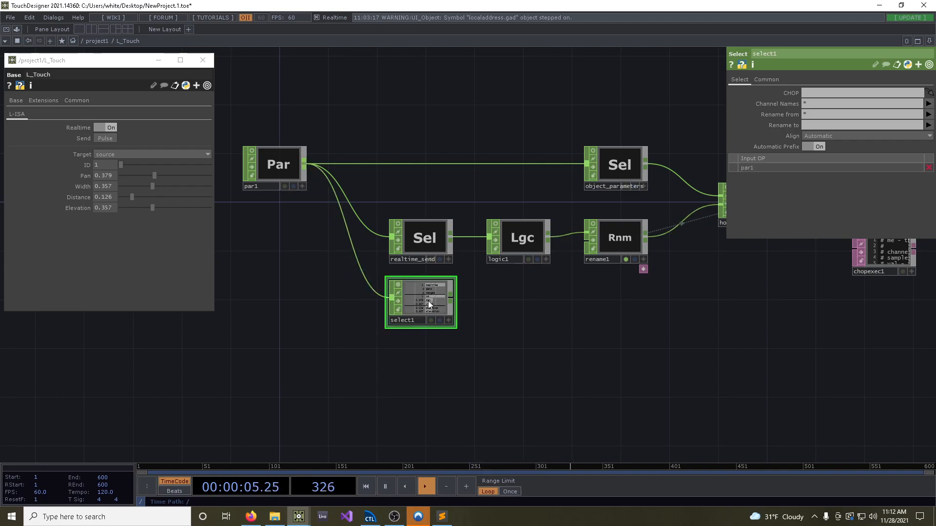
pyautogui.click(823, 104)
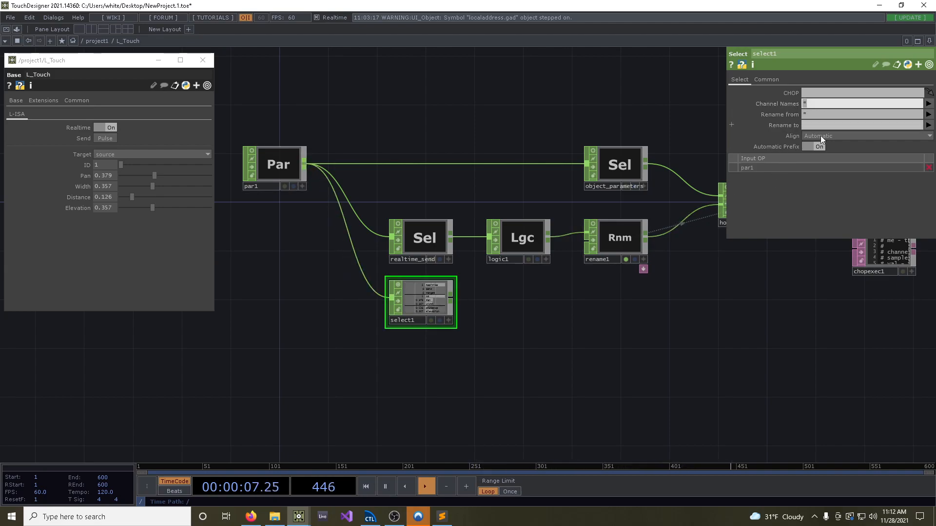
pyautogui.write('Target')
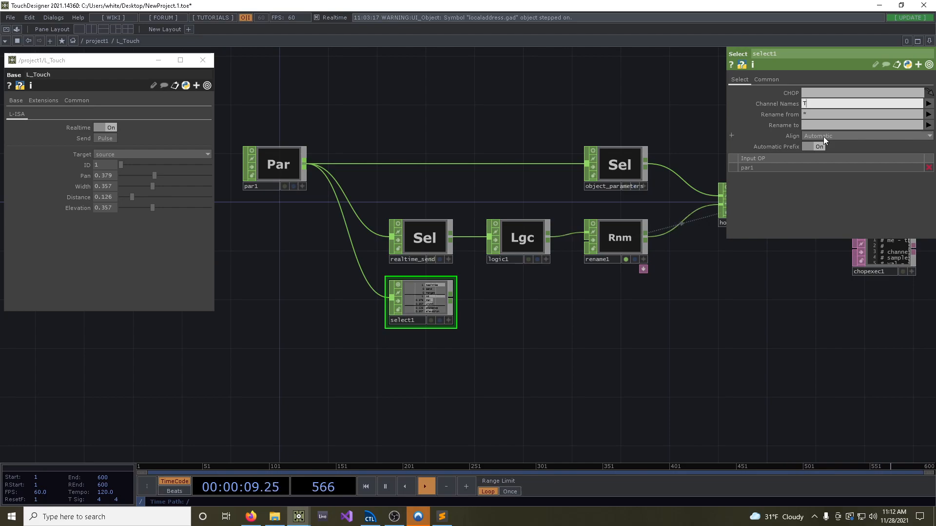
pyautogui.press('Return')
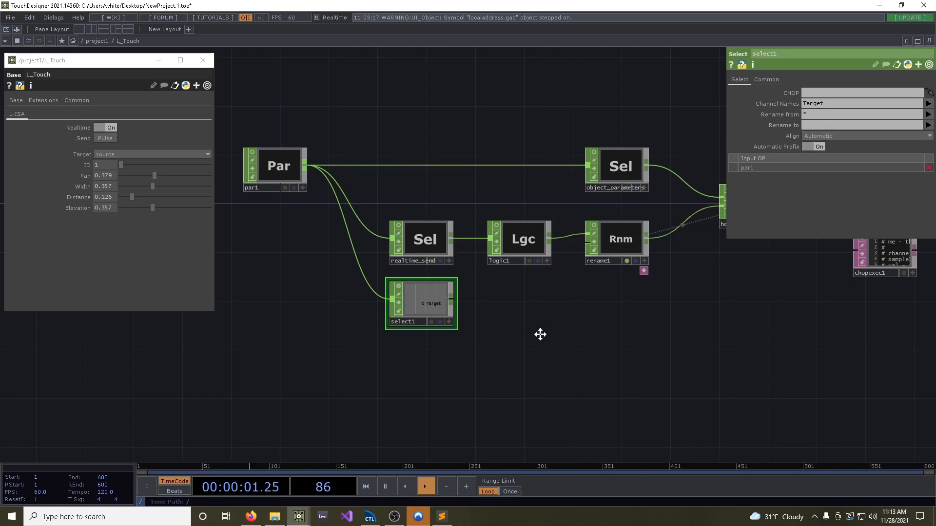
# Switch the L_Touch target to group and back to source while checking the Select CHOP's Target channel
pyautogui.scroll(5, 458, 312)
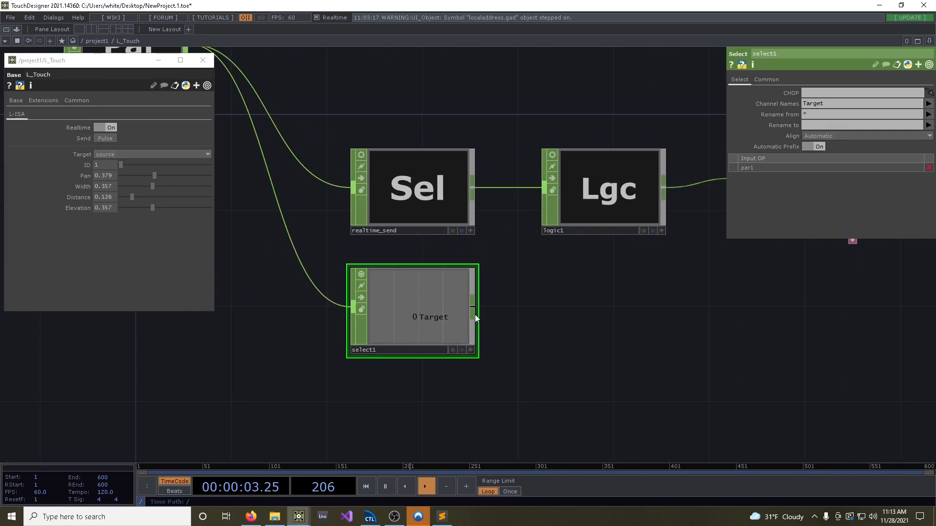
pyautogui.click(161, 154)
pyautogui.click(106, 174)
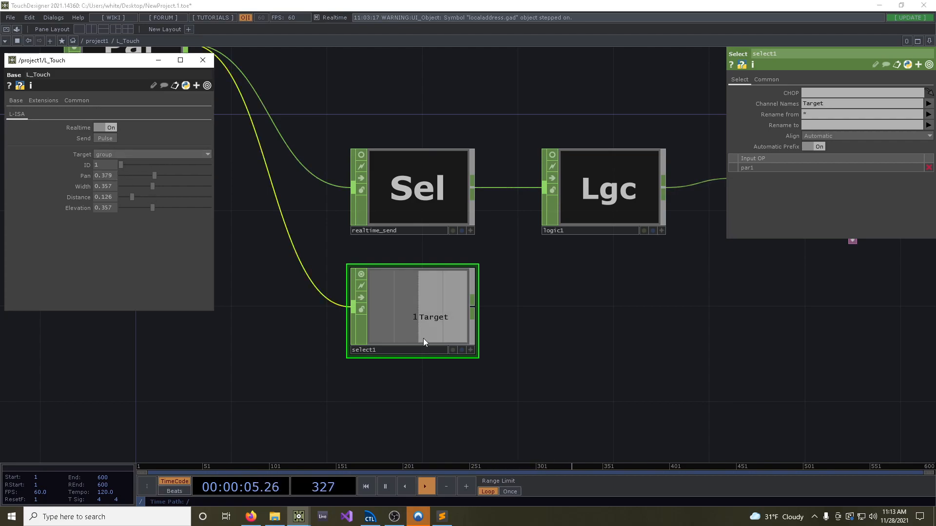
pyautogui.click(106, 165)
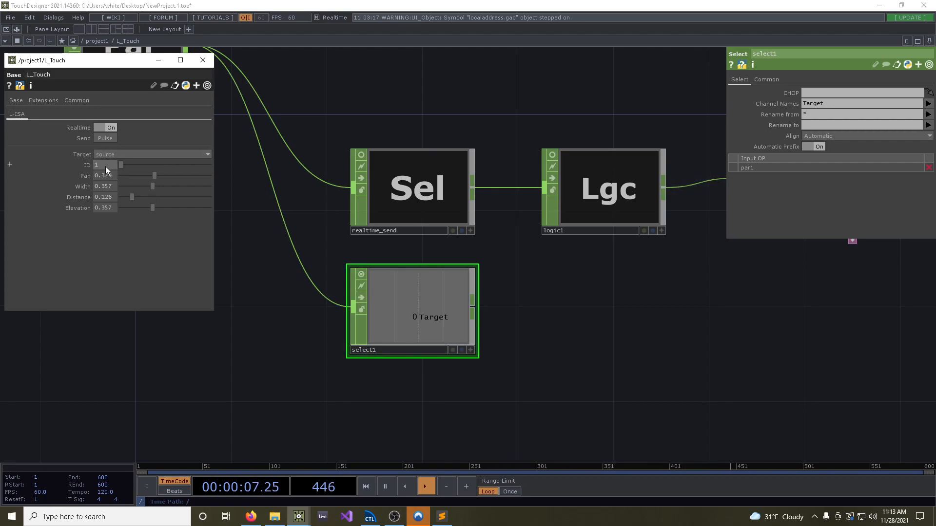
# Move the new Select CHOP further down, rename it Target and turn off its viewer
pyautogui.moveTo(394, 309); pyautogui.dragTo(393, 357)
pyautogui.moveTo(538, 327); pyautogui.dragTo(537, 247)
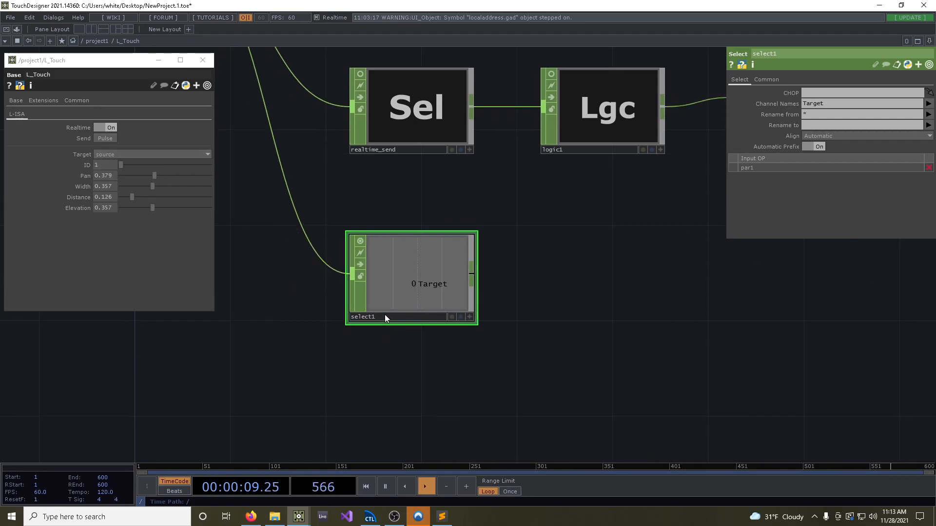
pyautogui.write('Target')
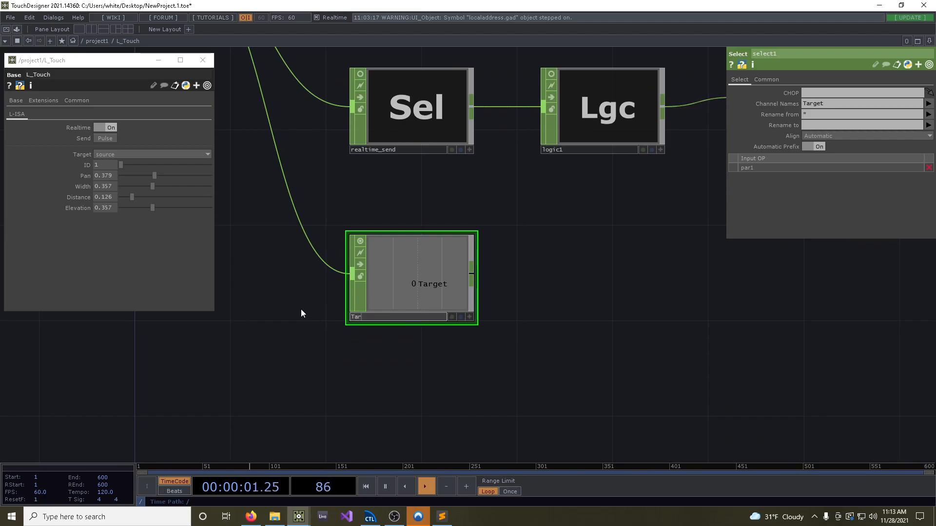
pyautogui.press('Return')
pyautogui.click(360, 241)
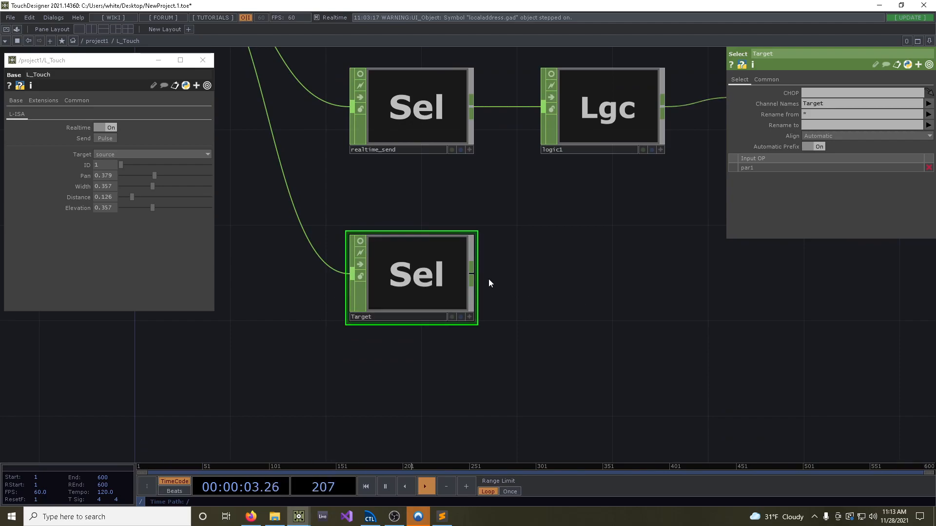
# Create a CHOP Execute DAT for the Target select and place it directly below
pyautogui.press('Tab')
pyautogui.click(460, 155)
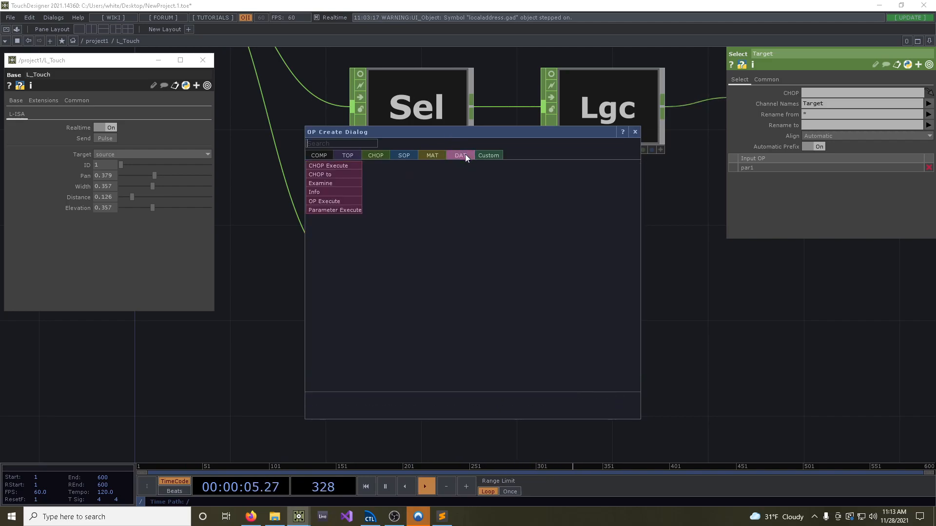
pyautogui.click(361, 167)
pyautogui.click(411, 390)
pyautogui.moveTo(510, 388); pyautogui.dragTo(580, 303)
# Open the new CHOP Execute script in the external editor and delete every callback except onValueChange
pyautogui.rightClick(454, 297)
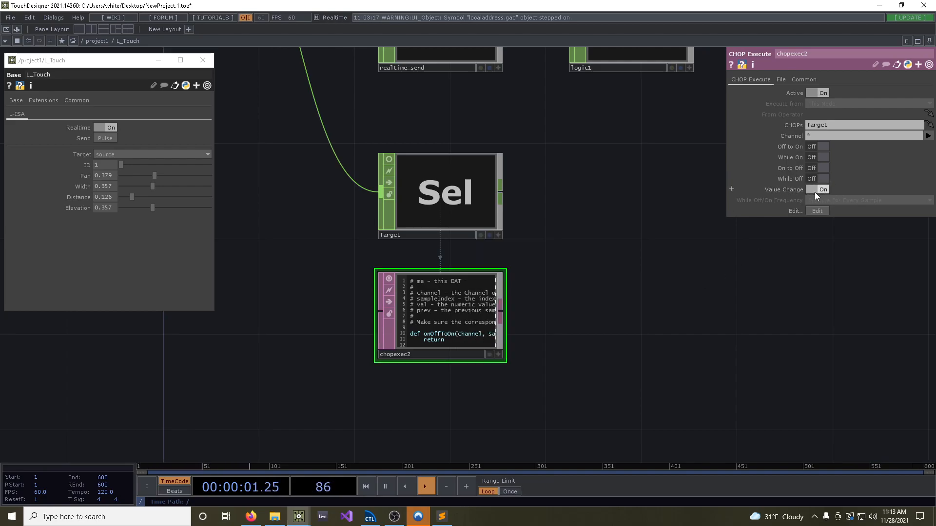
pyautogui.rightClick(445, 321)
pyautogui.click(493, 336)
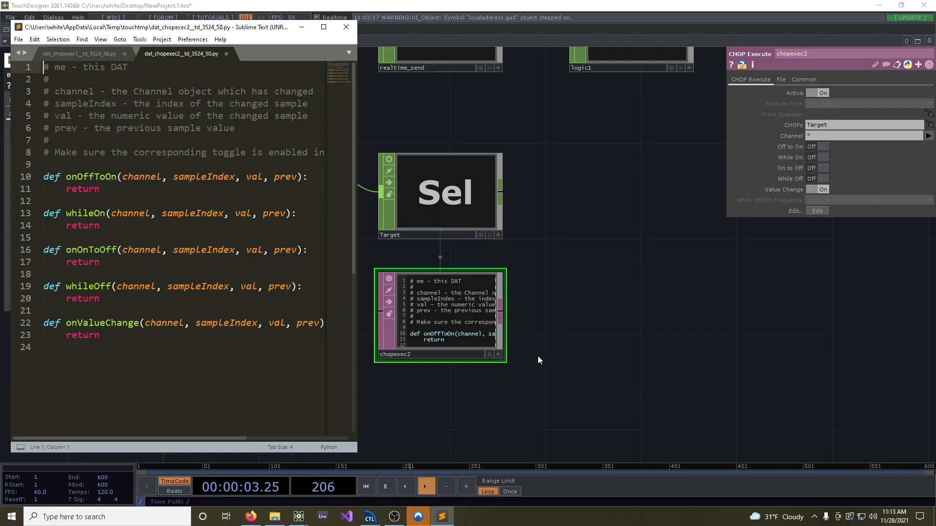
pyautogui.moveTo(112, 299); pyautogui.dragTo(22, 171)
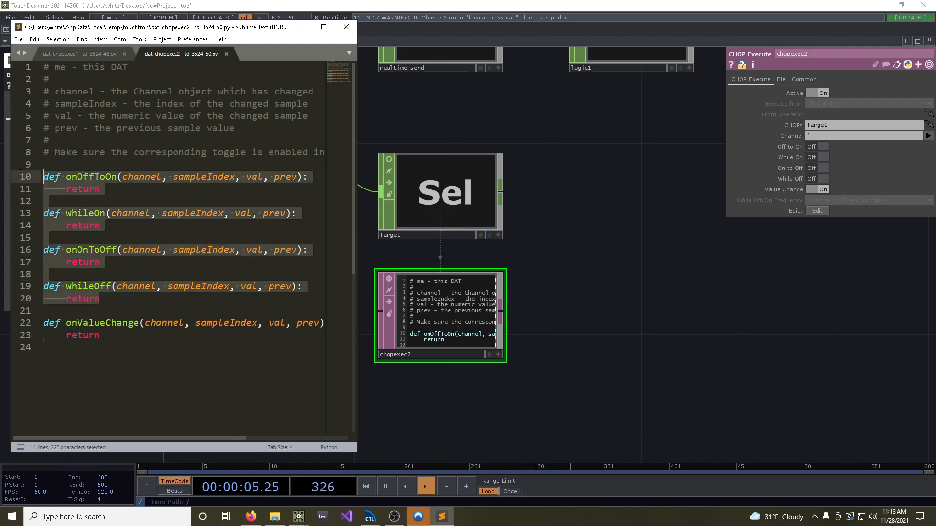
pyautogui.press('BackSpace')
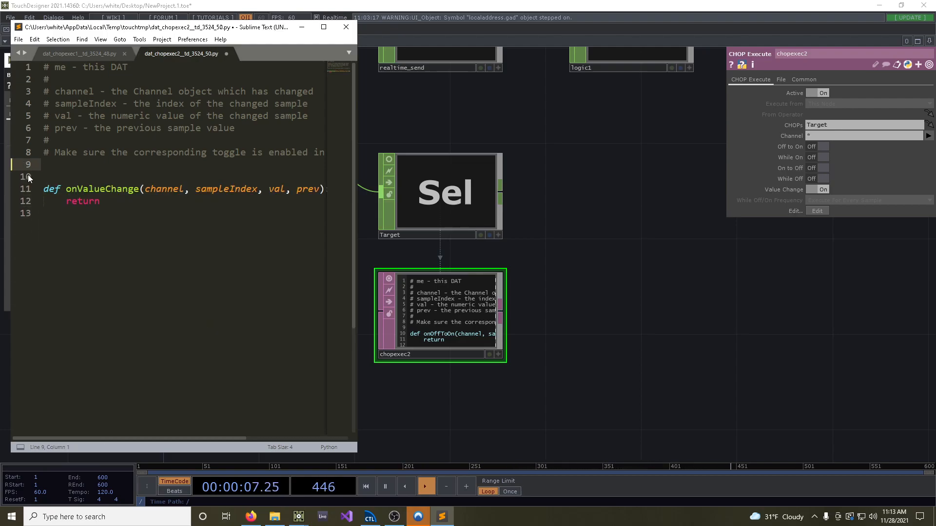
pyautogui.press('BackSpace')
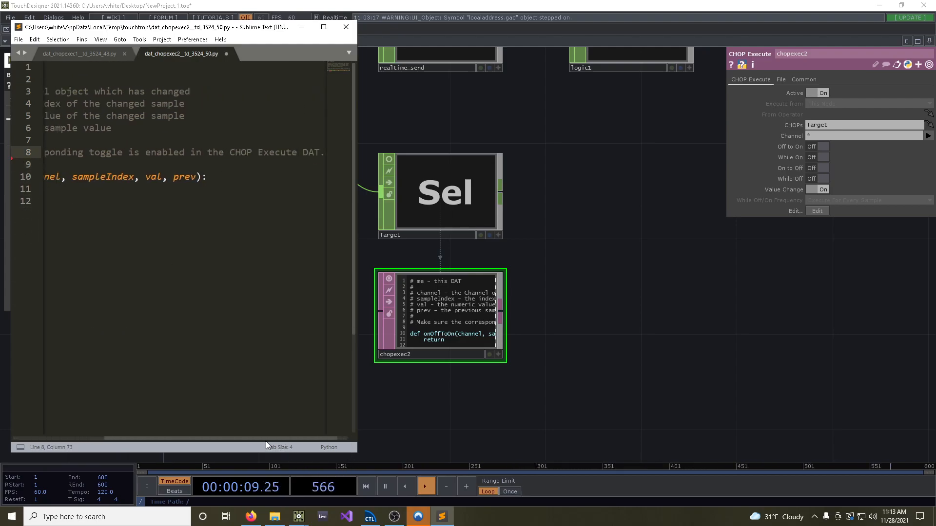
pyautogui.moveTo(273, 438); pyautogui.dragTo(173, 438)
# Replace the return line in onValueChange with osc = op("oscout1"), leaving a blank line above it
pyautogui.doubleClick(99, 189)
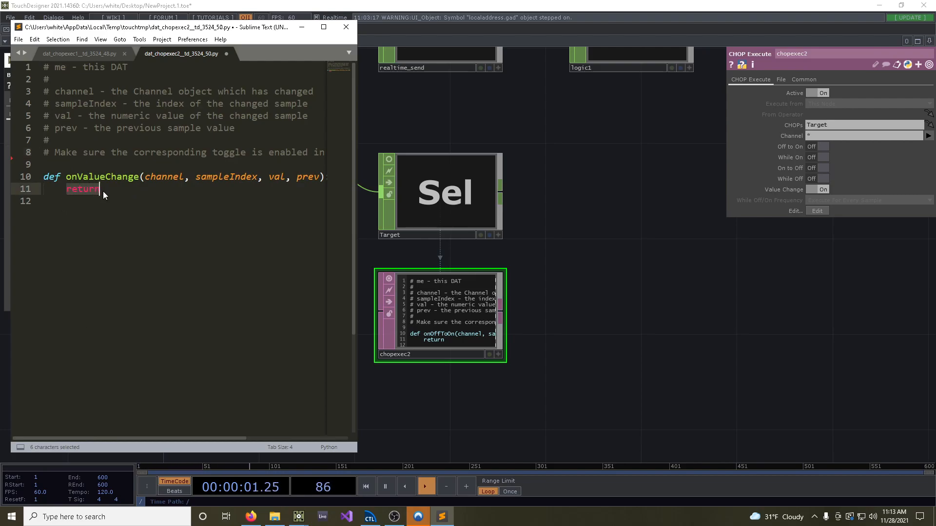
pyautogui.press('BackSpace')
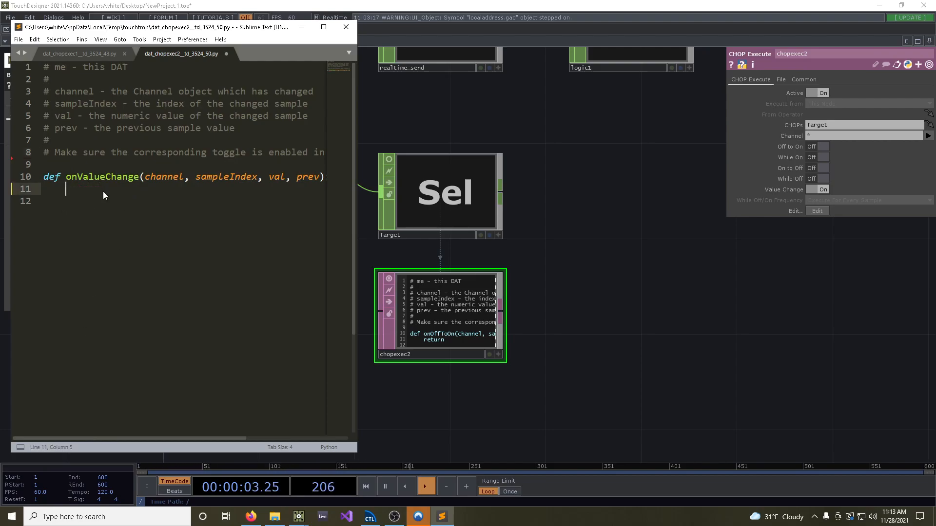
pyautogui.press('Return')
pyautogui.write('osc =')
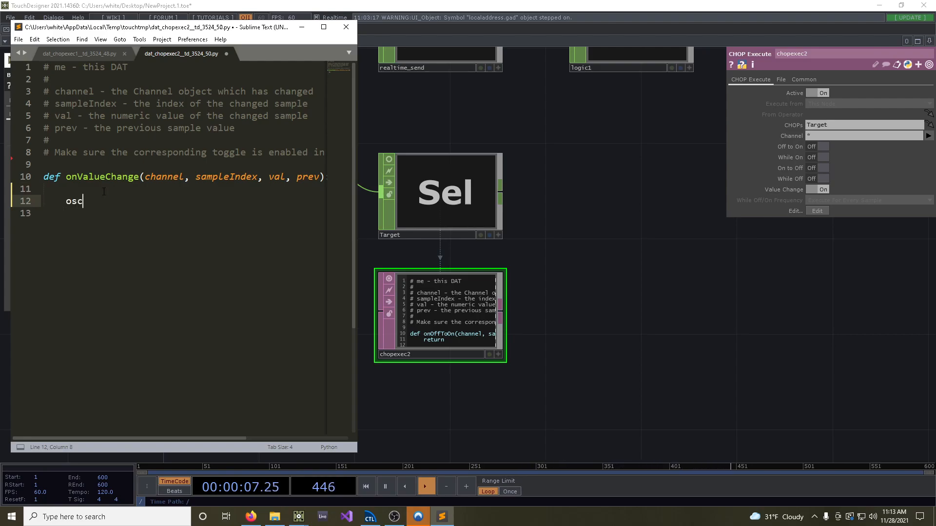
pyautogui.scroll(-5, 571, 185)
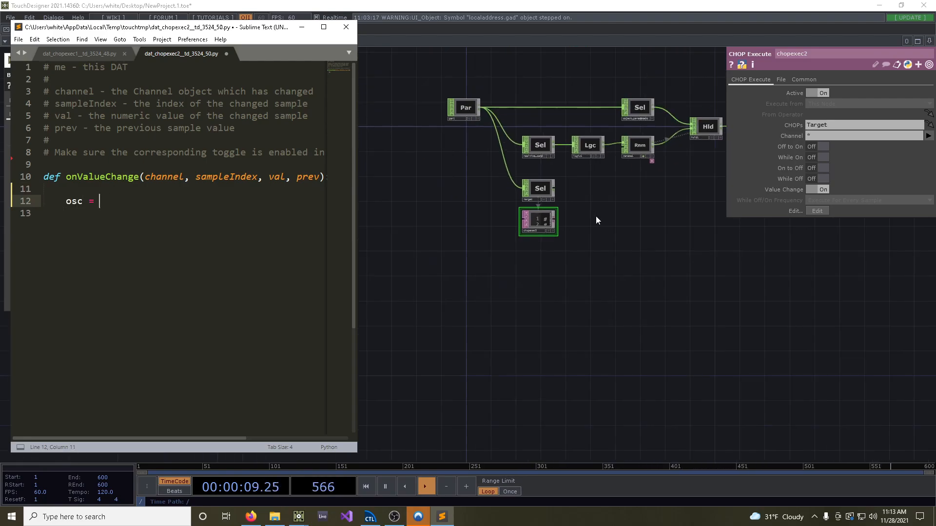
pyautogui.moveTo(596, 216); pyautogui.dragTo(359, 321)
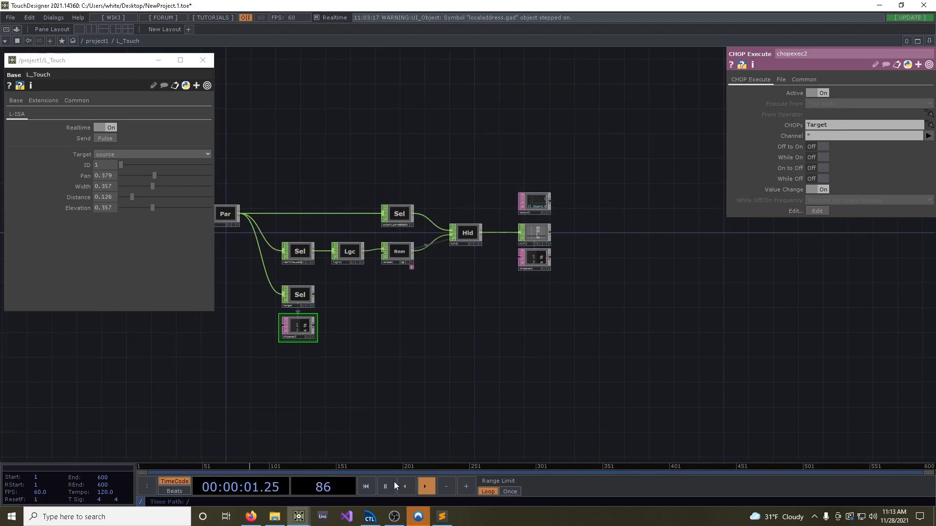
pyautogui.click(442, 516)
pyautogui.write('op(')
pyautogui.write('"oscout1')
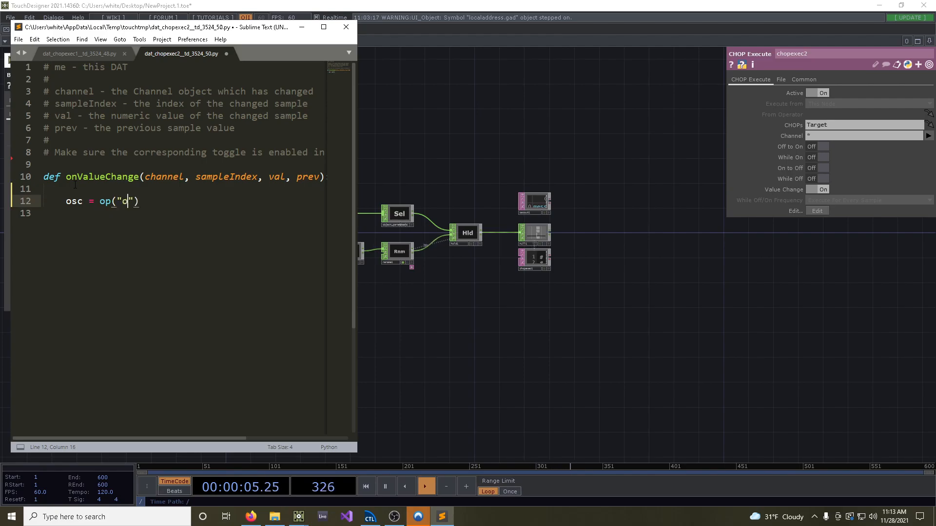
pyautogui.press('Down')
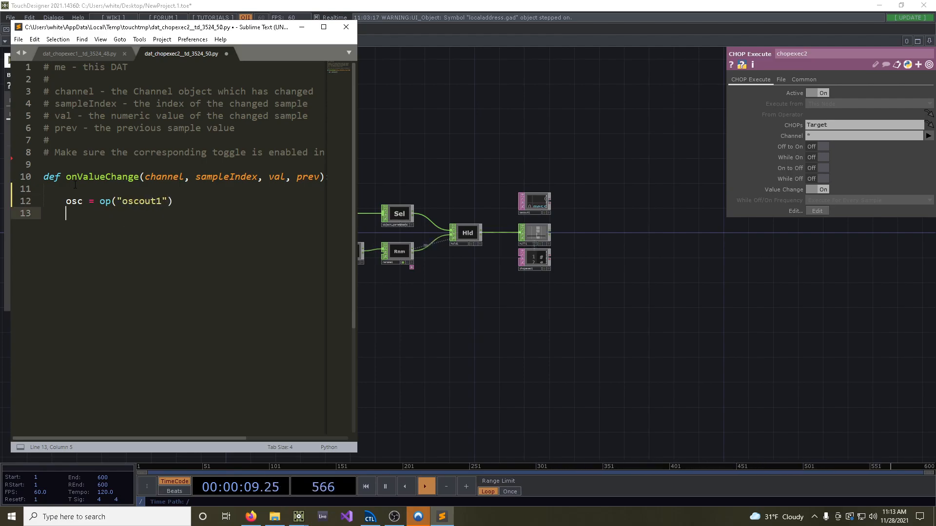
# Add the line target_id = me.parent().par.Id below the osc assignment, separated by a blank line
pyautogui.moveTo(88, 177)
pyautogui.press('Return')
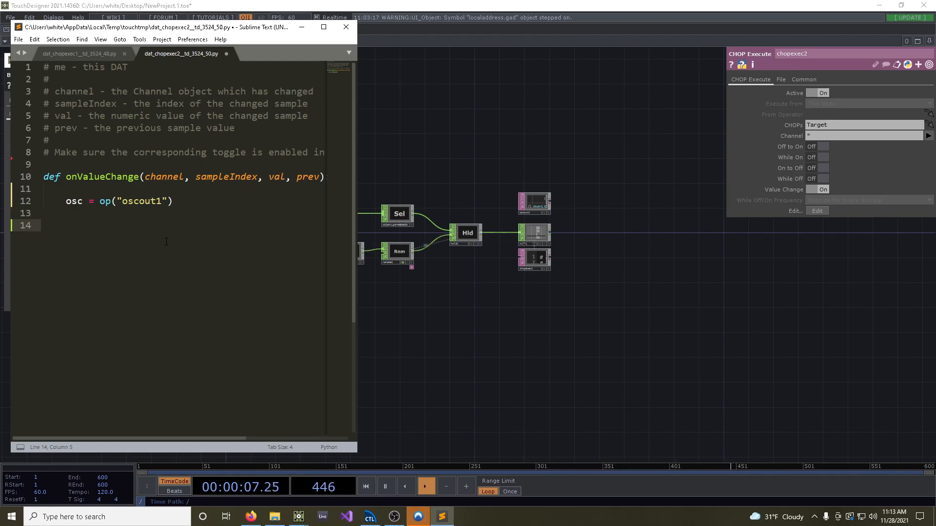
pyautogui.moveTo(130, 30); pyautogui.dragTo(157, 43)
pyautogui.write('tar')
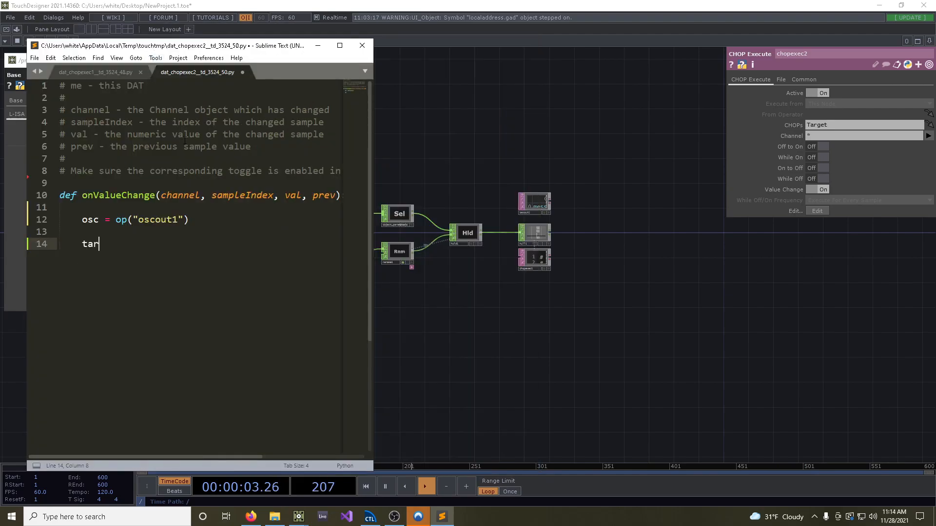
pyautogui.write('get_id = me.a')
pyautogui.write('arent().par.Id')
pyautogui.press('Return')
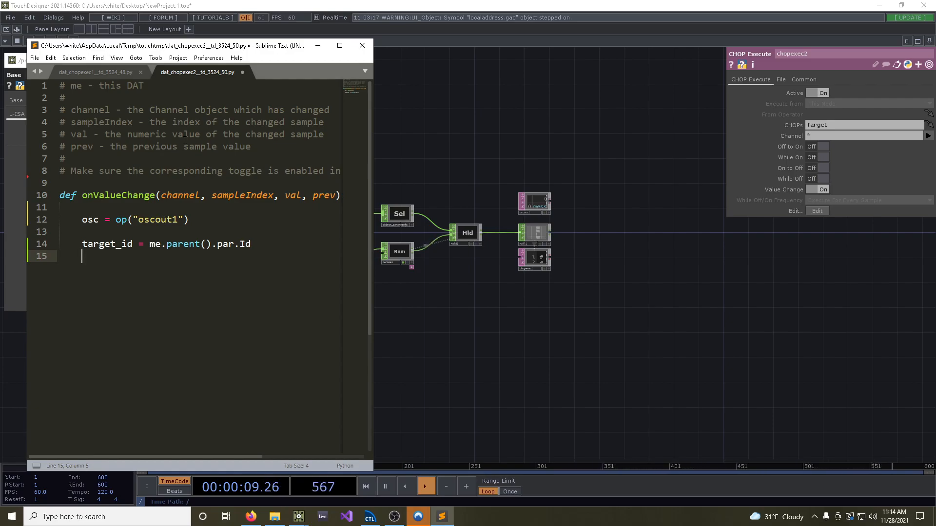
# Define the list pars = ["p", "w", "d", "e"] under the target_id line
pyautogui.write('p')
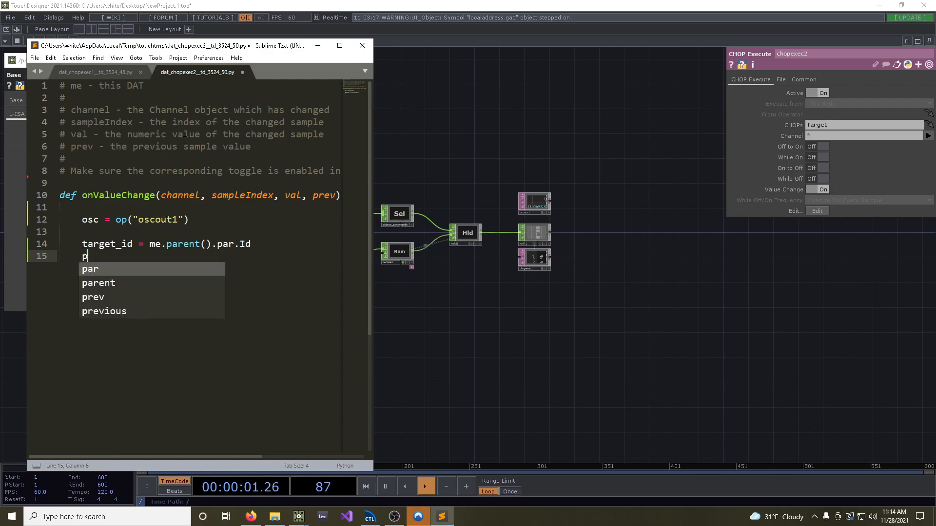
pyautogui.write('ars = ["p", "w"')
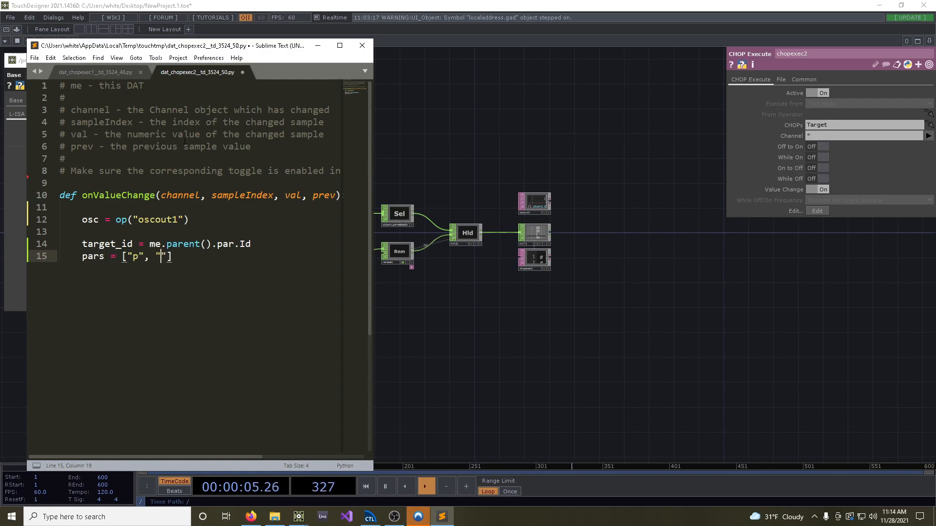
pyautogui.write(', "d", "e"]')
pyautogui.press('Return')
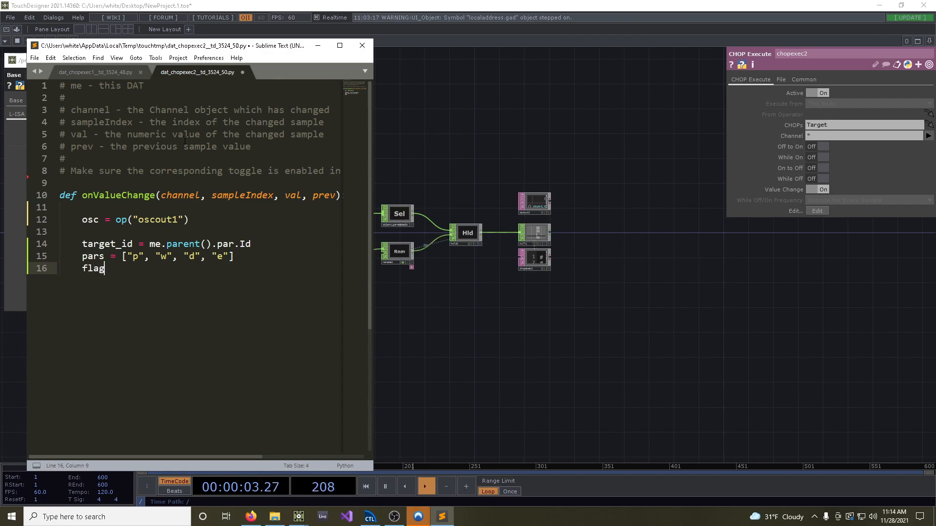
# Look up the control flag values in the L-ISA OSC reference in the browser and define flag_states = ["off", "ext"] under pars
pyautogui.write('flag_states =')
pyautogui.click(250, 516)
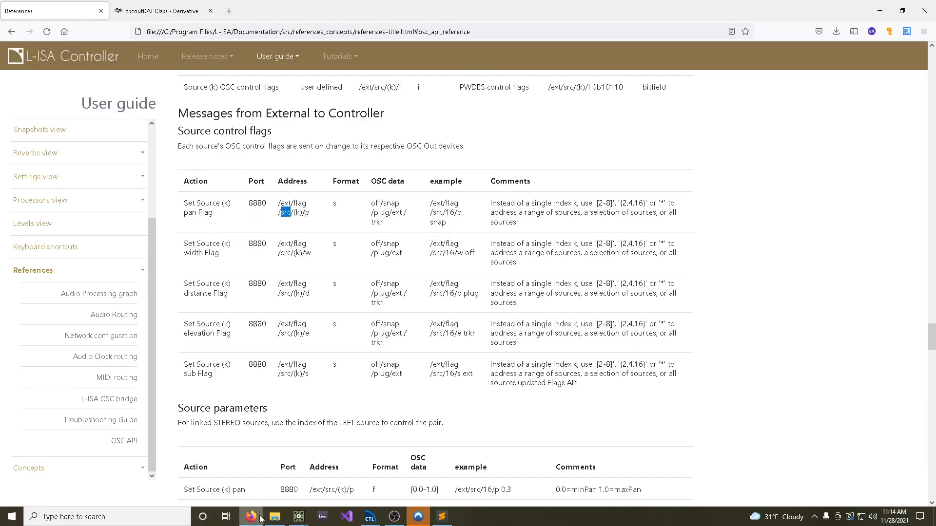
pyautogui.scroll(2, 413, 181)
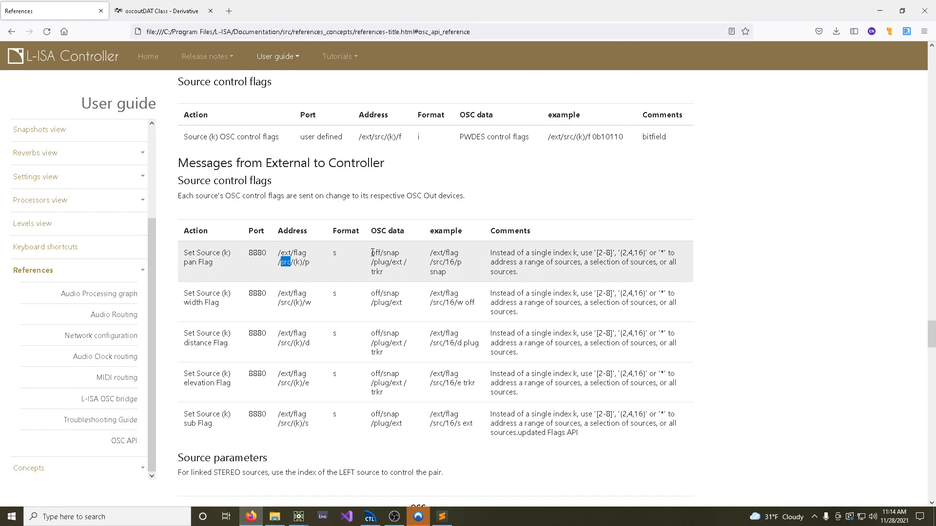
pyautogui.moveTo(372, 249); pyautogui.dragTo(379, 253)
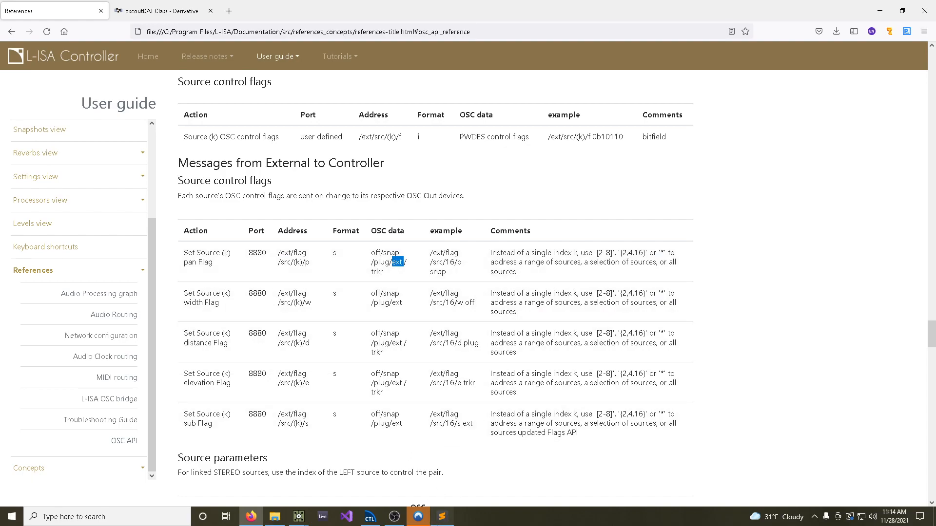
pyautogui.click(441, 517)
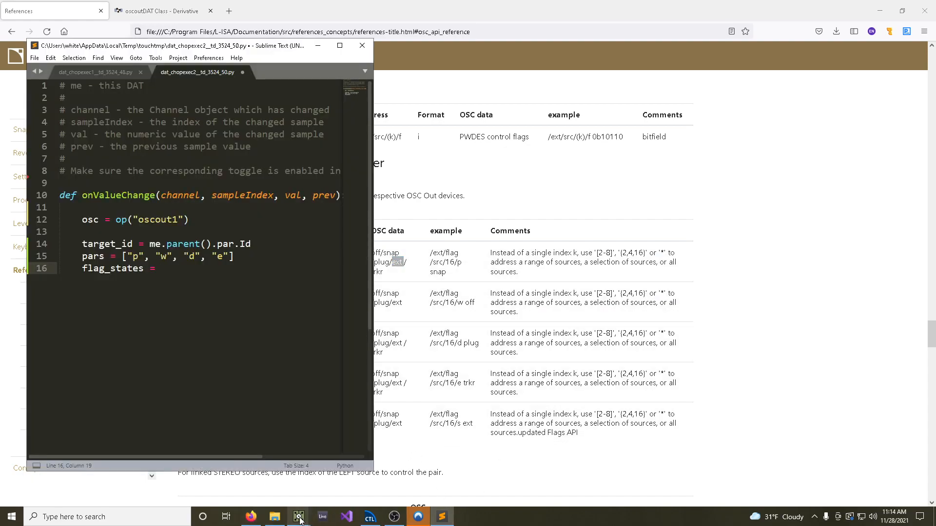
pyautogui.click(318, 483)
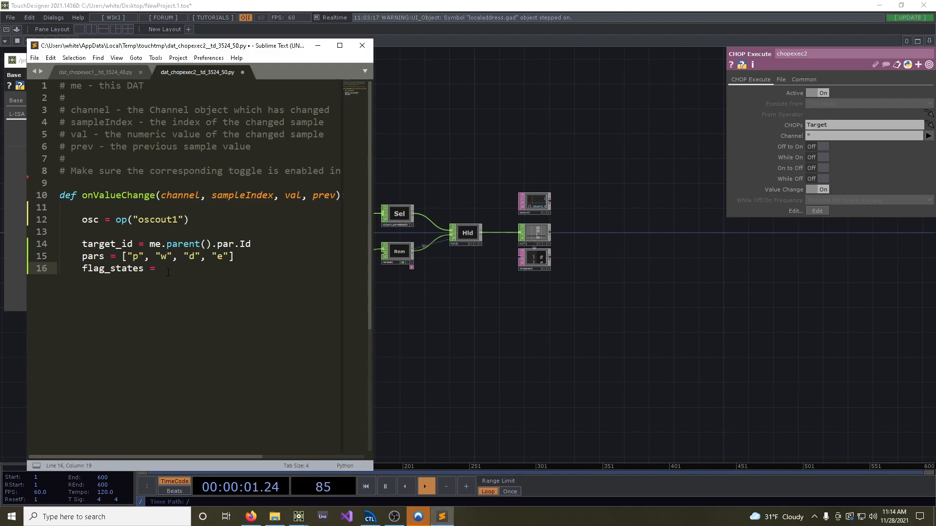
pyautogui.write('["off", "ext"]')
pyautogui.moveTo(167, 269); pyautogui.dragTo(194, 269)
pyautogui.moveTo(156, 46); pyautogui.dragTo(322, 51)
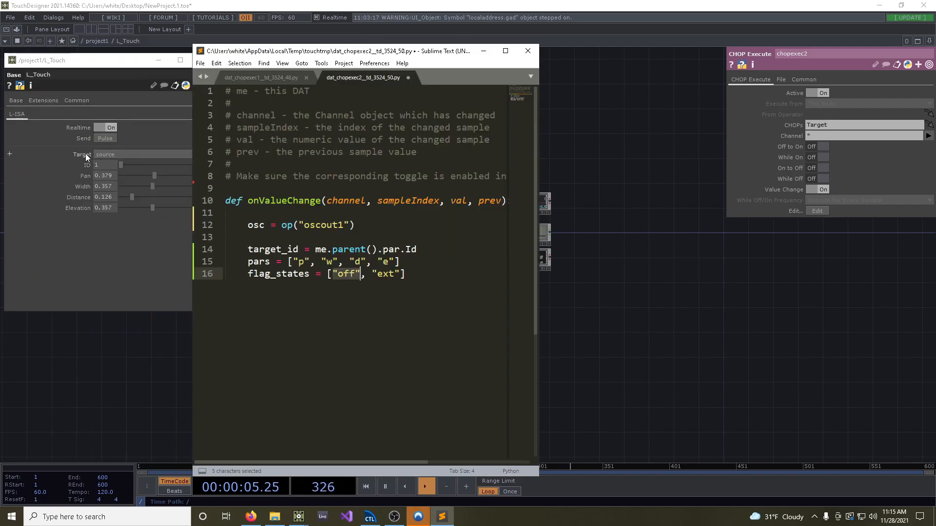
pyautogui.moveTo(337, 53); pyautogui.dragTo(185, 39)
# Add the line flag = flag_states[int(val)] below the flag_states list
pyautogui.click(273, 267)
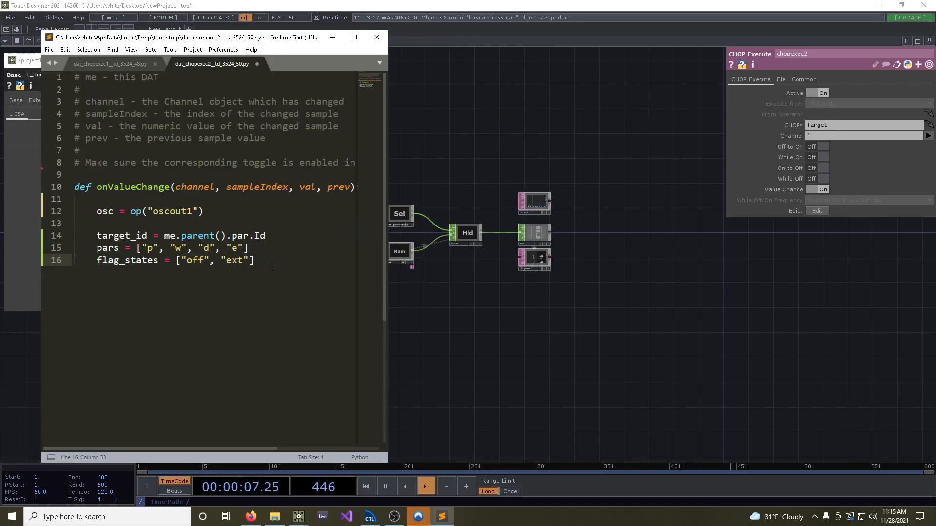
pyautogui.press('Return')
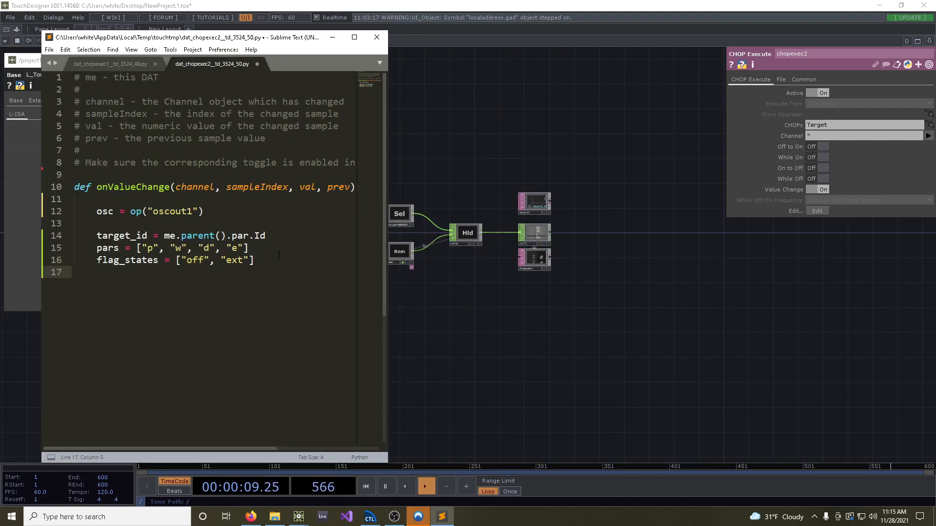
pyautogui.write('flag = flag_sat')
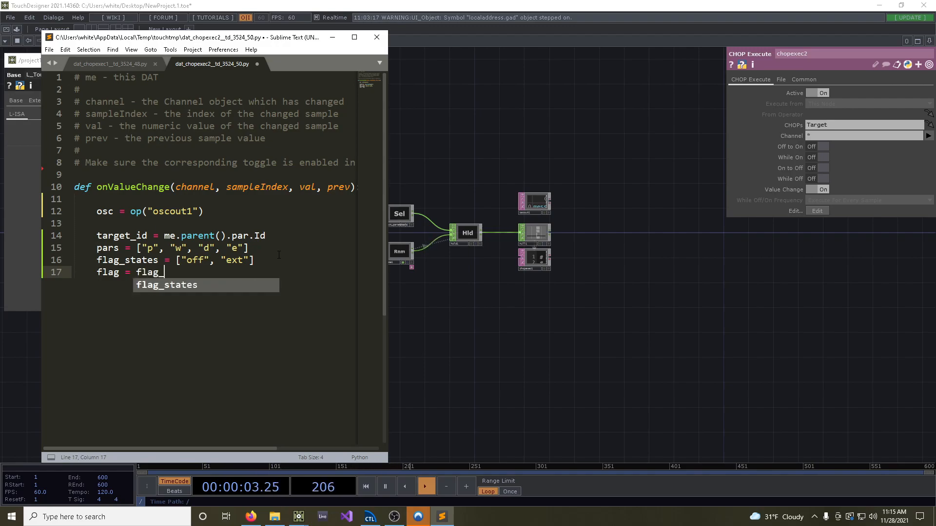
pyautogui.press('BackSpace')
pyautogui.press('BackSpace')
pyautogui.write('t')
pyautogui.press('Tab')
pyautogui.write('[')
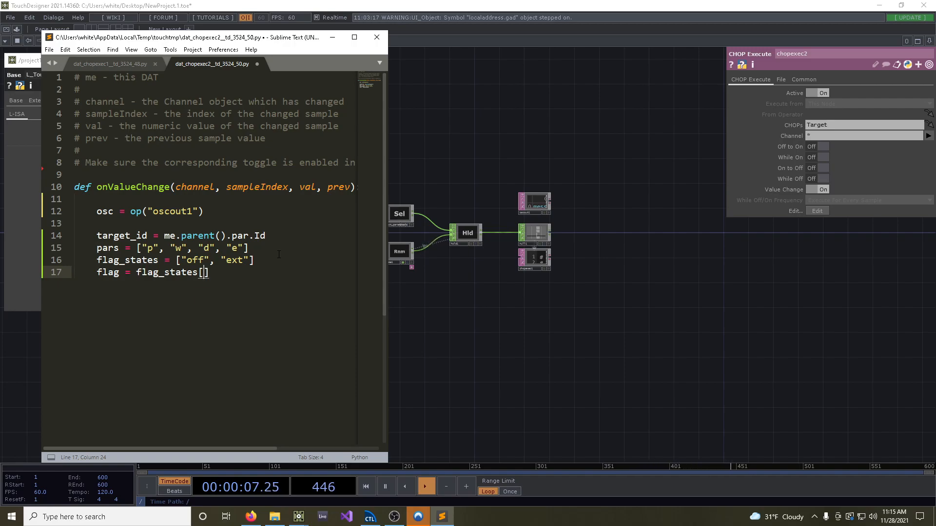
pyautogui.write('int(val')
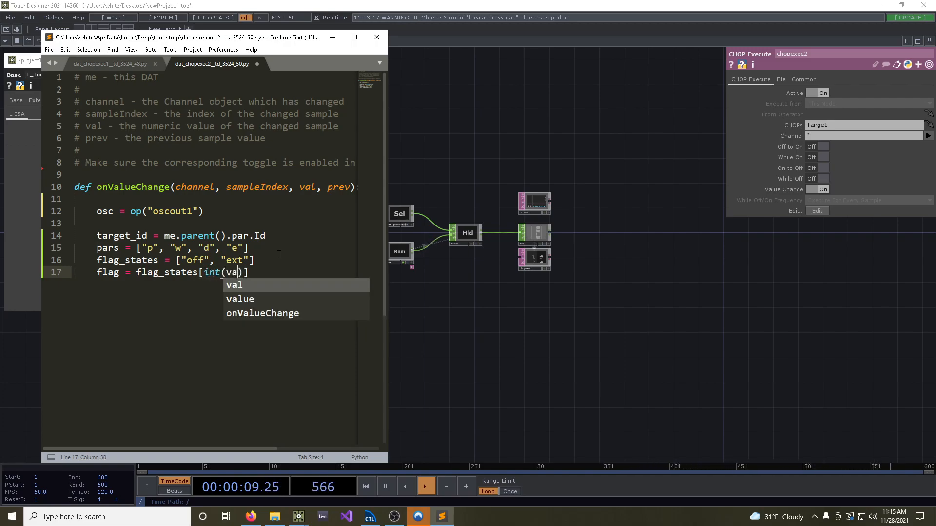
pyautogui.press('Escape')
# Review the val argument of onValueChange and its int conversion in the flag line alongside the L_Touch target parameter
pyautogui.moveTo(299, 188); pyautogui.dragTo(314, 192)
pyautogui.doubleClick(307, 188)
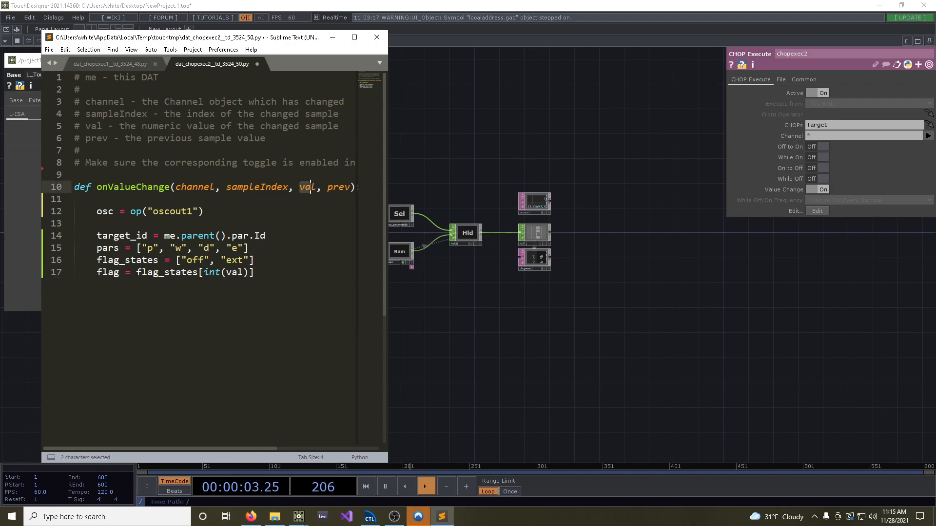
pyautogui.moveTo(174, 41); pyautogui.dragTo(463, 35)
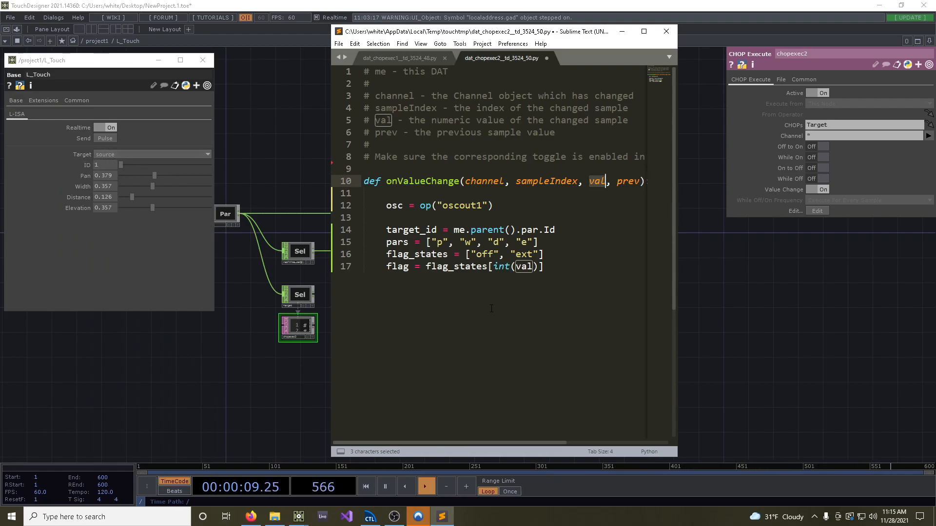
pyautogui.click(564, 267)
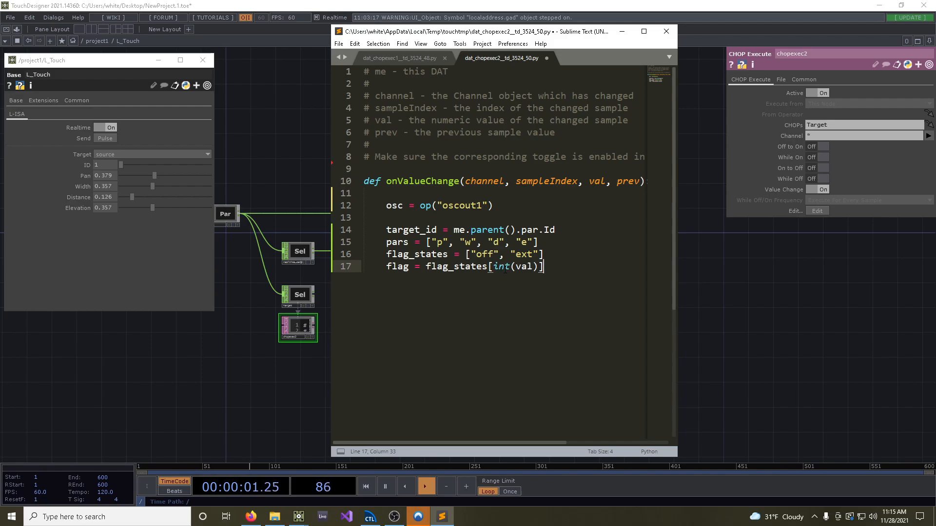
pyautogui.doubleClick(531, 266)
pyautogui.moveTo(494, 266); pyautogui.dragTo(515, 266)
pyautogui.scroll(5, 295, 307)
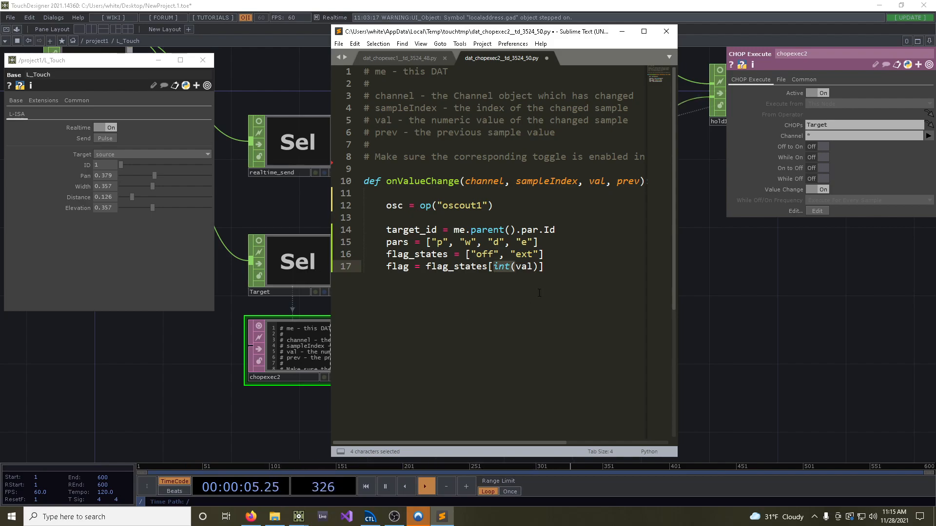
pyautogui.moveTo(540, 266); pyautogui.dragTo(493, 266)
# Widen the editor window and start the loop for par in pars: after a blank line below the flag assignment
pyautogui.click(557, 266)
pyautogui.press('Return')
pyautogui.press('Return')
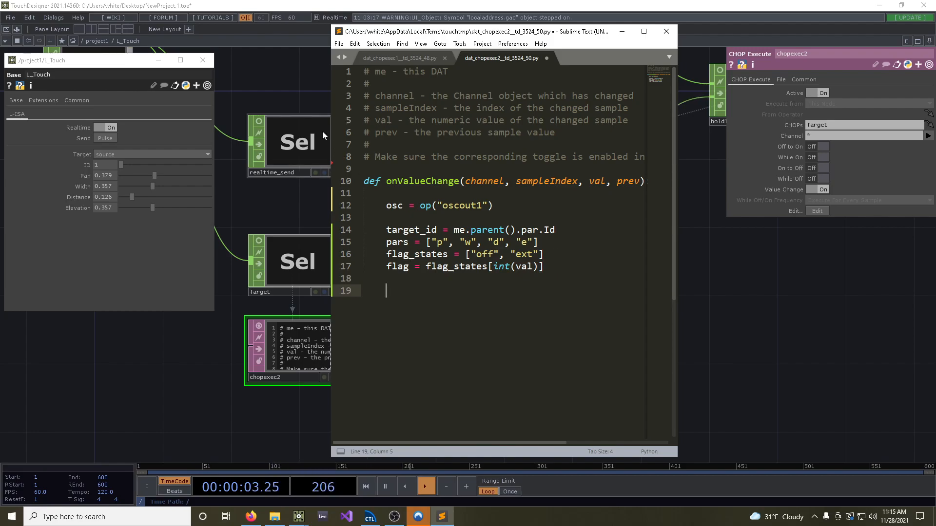
pyautogui.moveTo(332, 131); pyautogui.dragTo(249, 132)
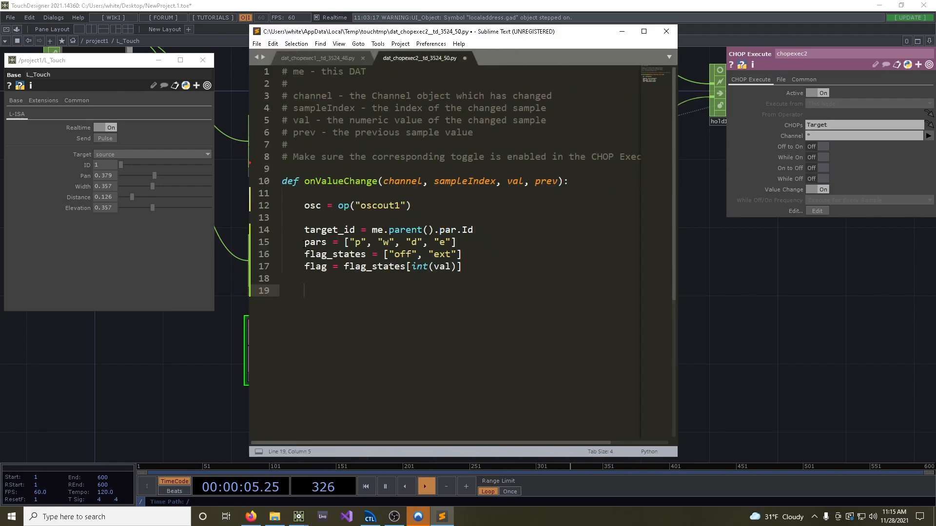
pyautogui.moveTo(305, 242); pyautogui.dragTo(451, 242)
pyautogui.click(381, 288)
pyautogui.write('for par in pars')
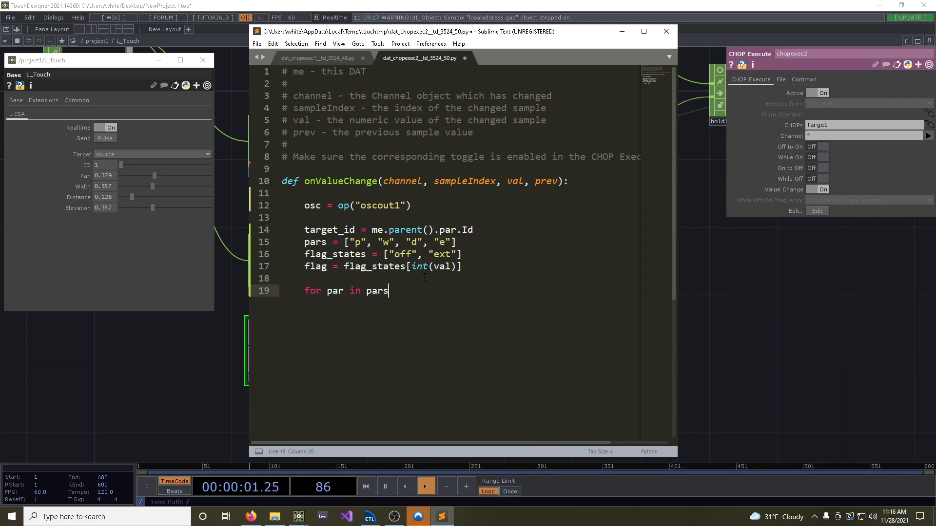
pyautogui.write(':')
pyautogui.press('Return')
# Inside the loop, add message = "/ext/flag/grp/{}/{}".format(target_id, par)
pyautogui.write('message = ')
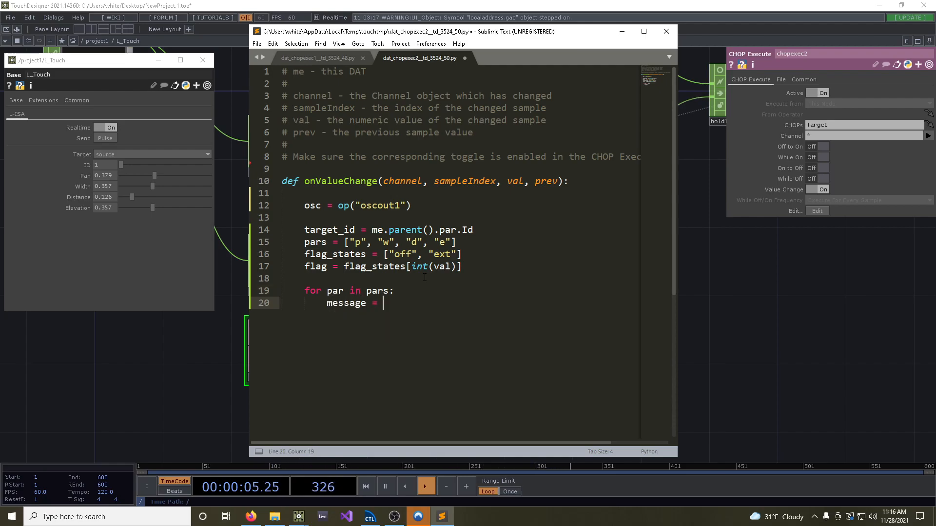
pyautogui.write('"/ext/flag/grp')
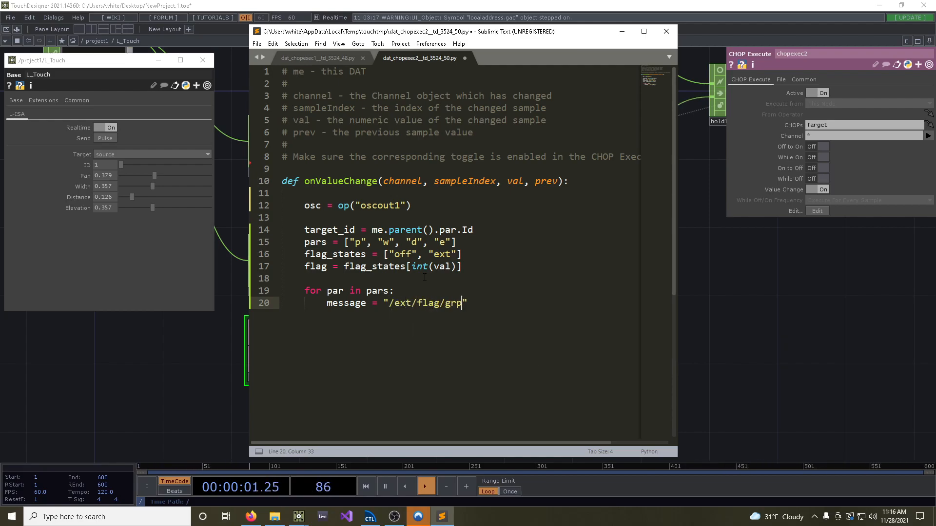
pyautogui.write('/{}/{}".format(')
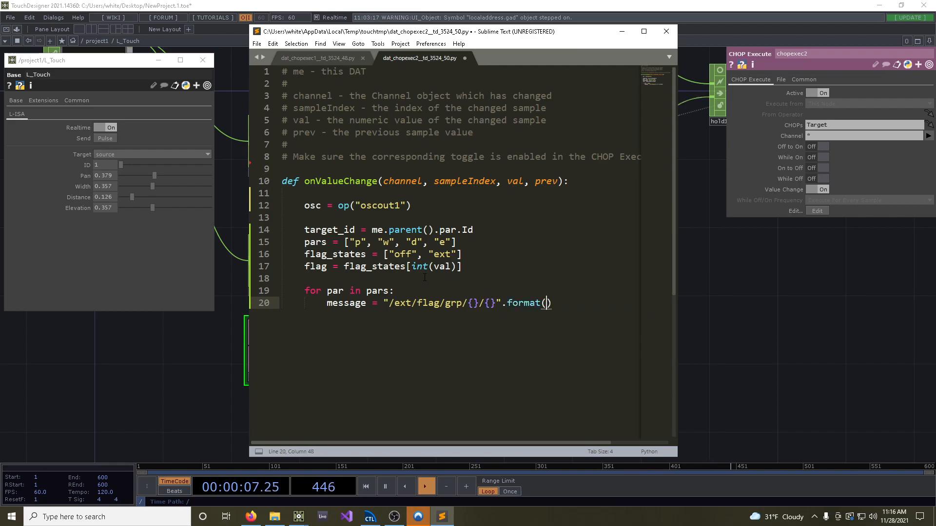
pyautogui.write('ta')
pyautogui.press('Tab')
pyautogui.write(', par')
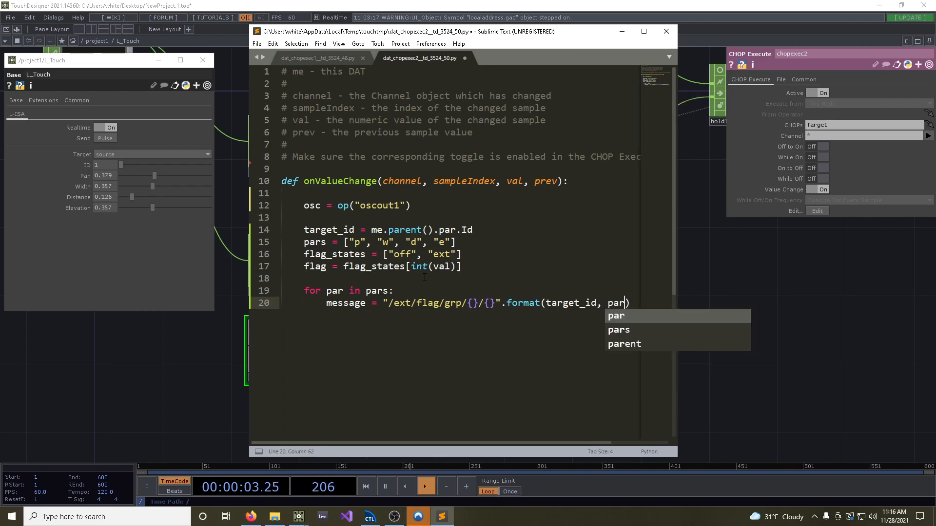
pyautogui.write(')')
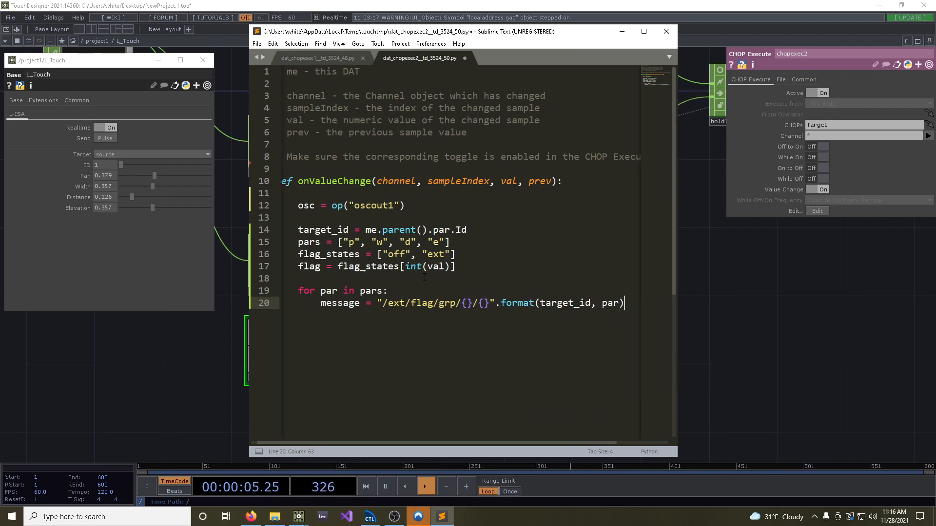
# Close the format call, add osc.sendOSC(message, [flag]) below it inside the loop, save the script and minimize the editor
pyautogui.press('Return')
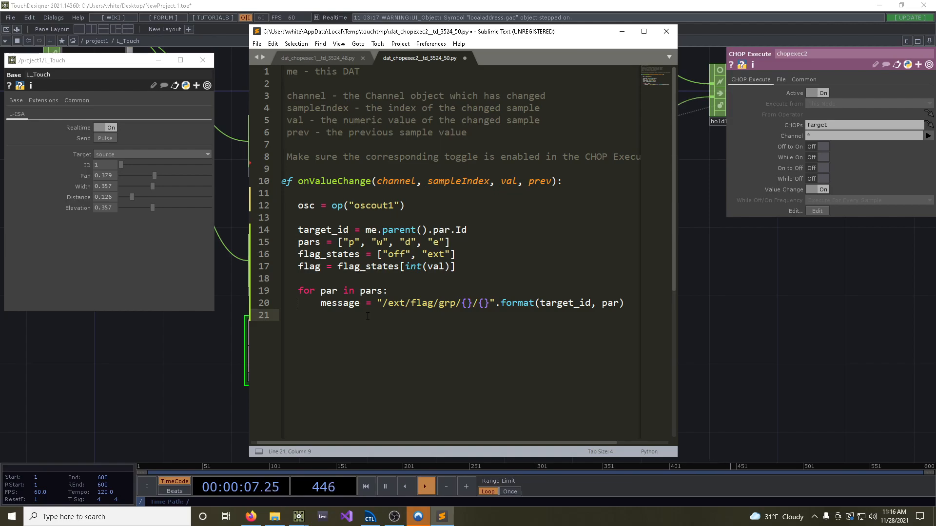
pyautogui.write('osc.se')
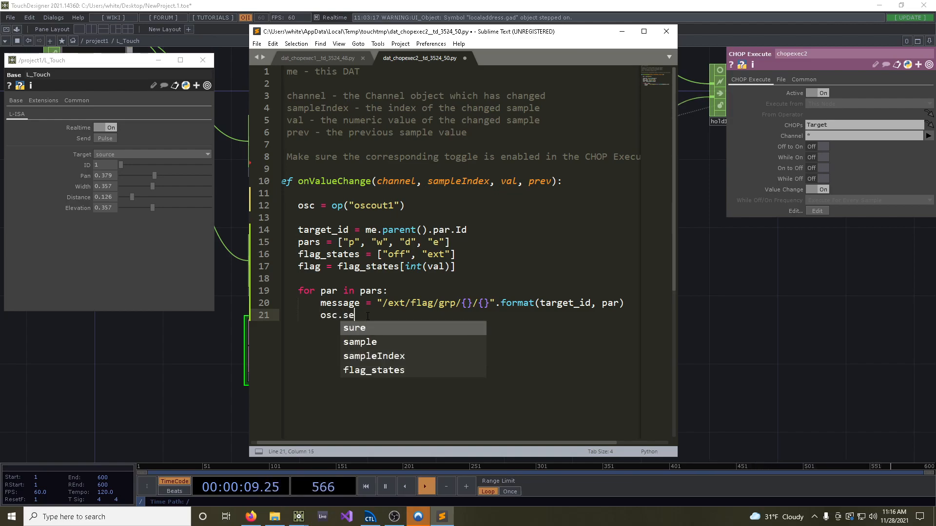
pyautogui.write('ndOSC(')
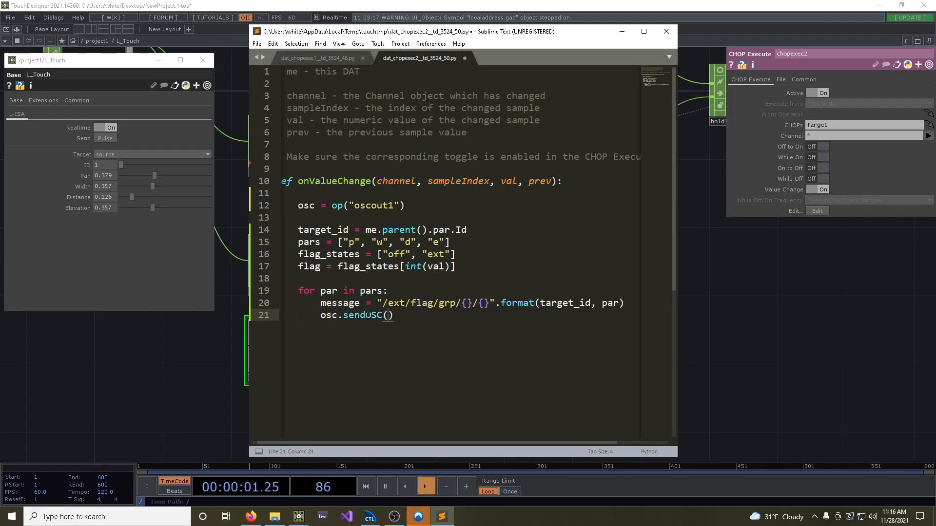
pyautogui.write('message, [flag])')
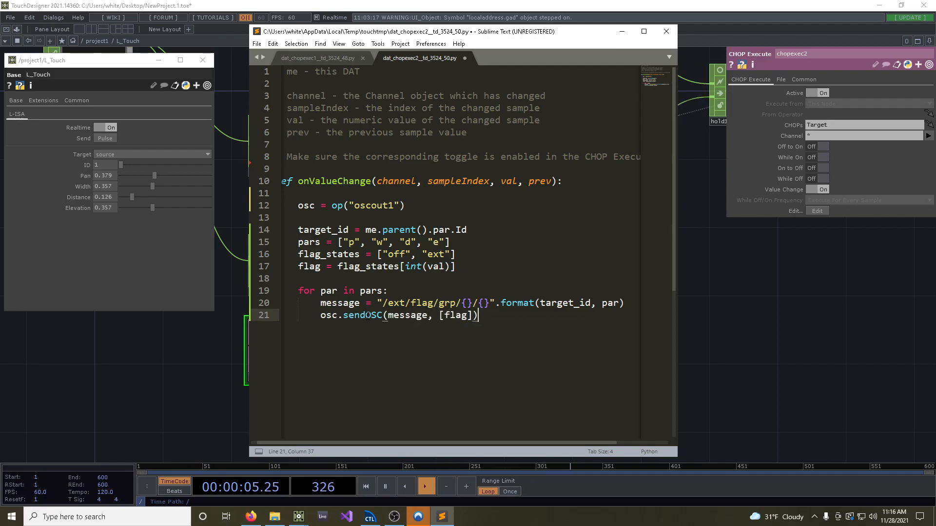
pyautogui.hotkey('ctrl', 's')
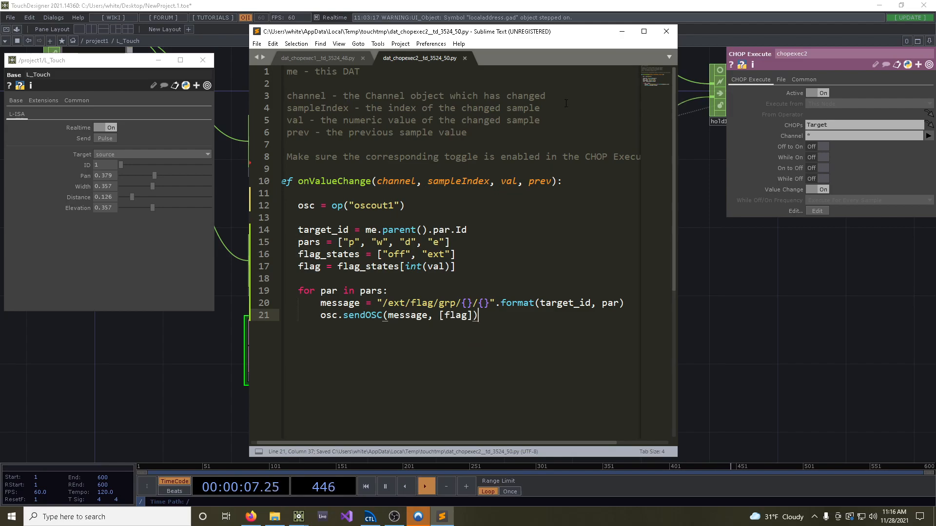
pyautogui.click(622, 32)
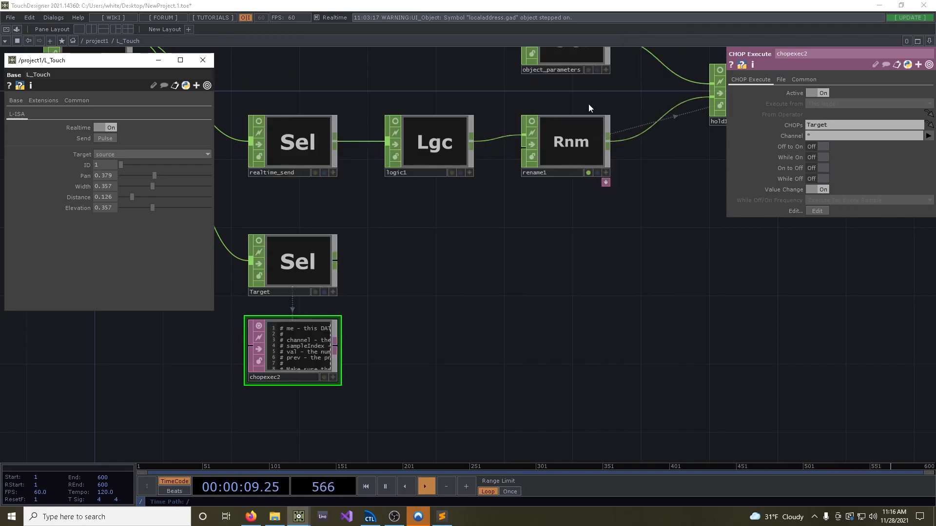
# Switch the L_Touch target to group and back to source to trigger the new script
pyautogui.click(127, 156)
pyautogui.click(107, 171)
pyautogui.click(118, 154)
pyautogui.click(105, 165)
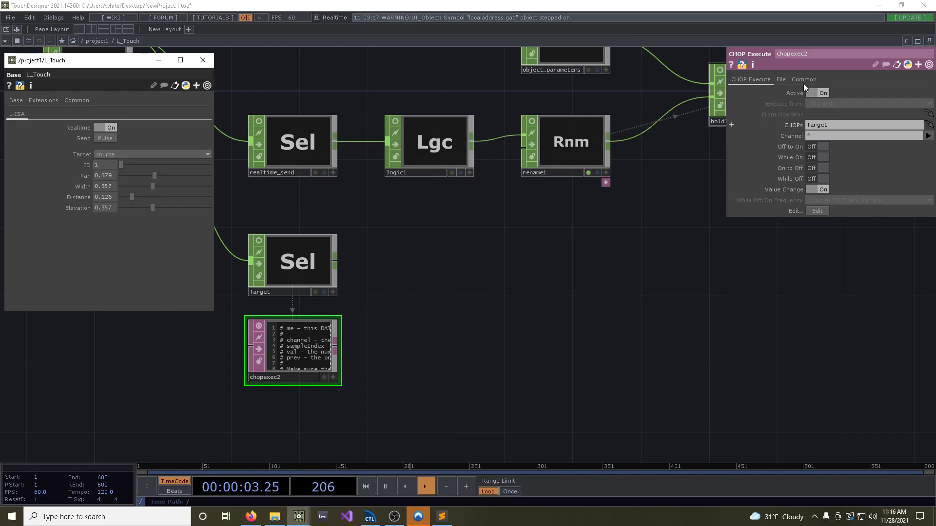
# Show L-ISA Controller's Groups list beside the L_Touch parameters and toggle the target between source and group, ending on group, to check the Ext OSC flags
pyautogui.click(901, 5)
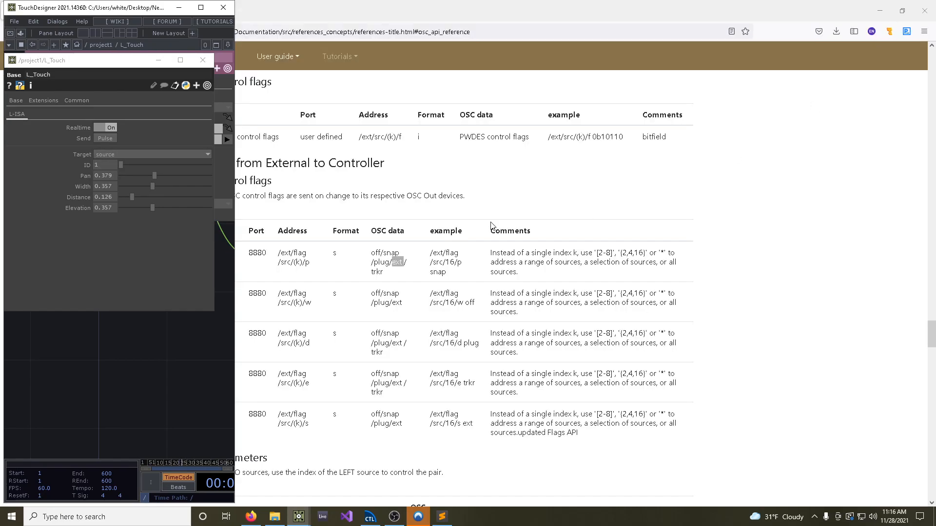
pyautogui.click(370, 517)
pyautogui.click(320, 58)
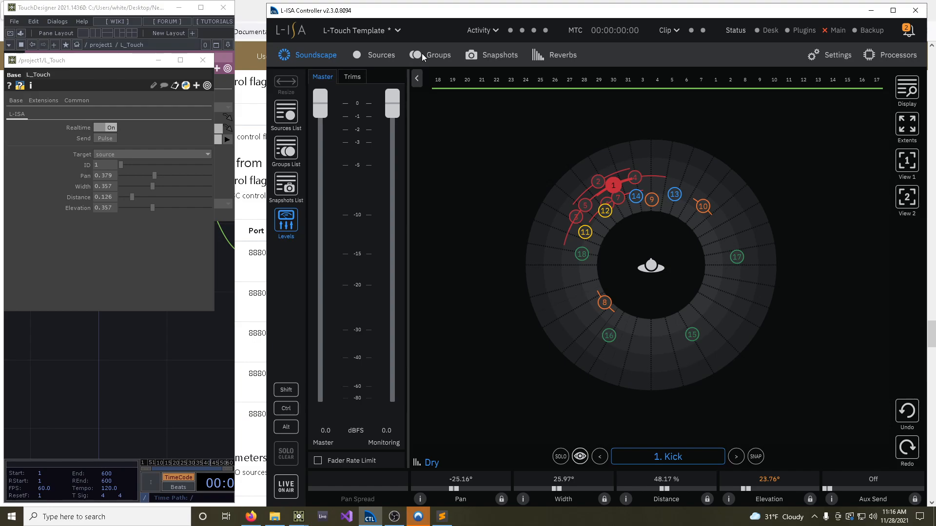
pyautogui.click(421, 55)
pyautogui.click(103, 148)
pyautogui.click(104, 153)
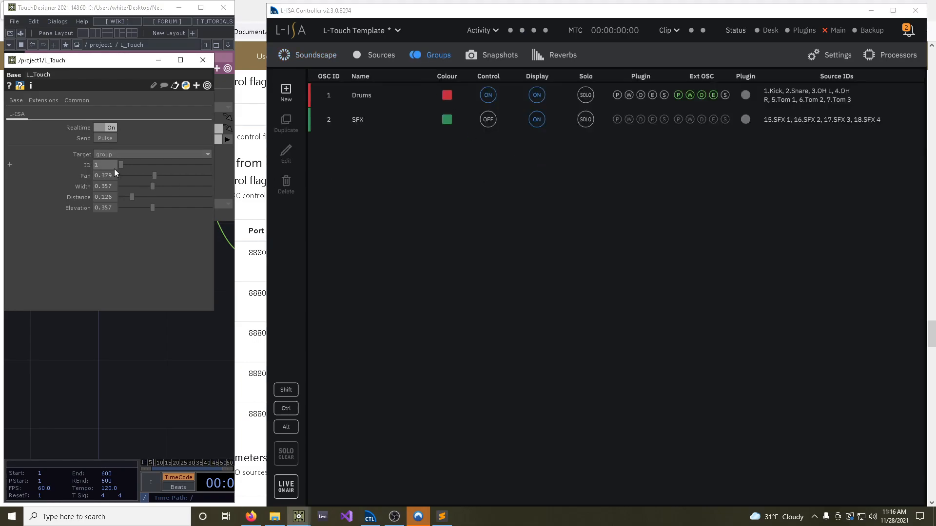
pyautogui.click(116, 156)
pyautogui.click(110, 158)
# With the Soundscape view open, move the group's L_Touch pan to about 0.484, then set the target to source
pyautogui.click(305, 55)
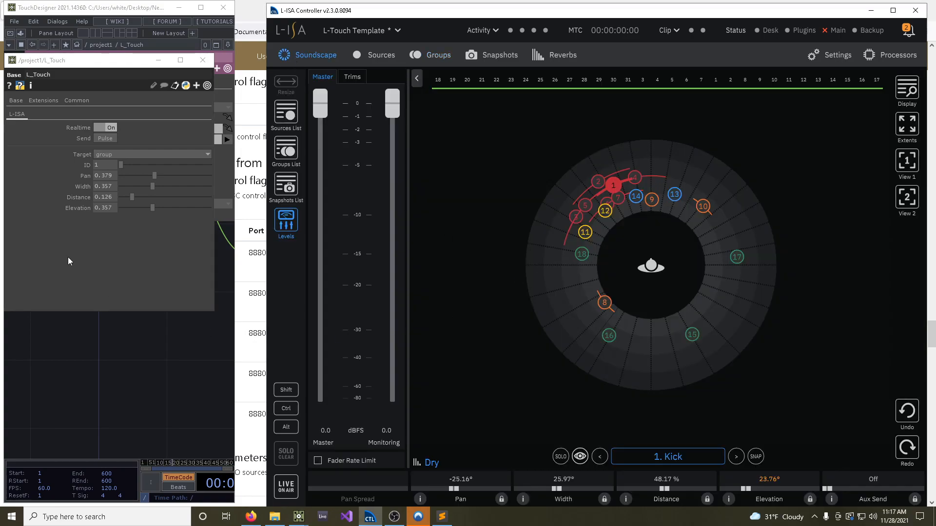
pyautogui.moveTo(152, 175)
pyautogui.mouseDown()
pyautogui.moveTo(142, 176)
pyautogui.moveTo(180, 178)
pyautogui.moveTo(123, 165)
pyautogui.moveTo(161, 185)
pyautogui.moveTo(132, 188)
pyautogui.moveTo(174, 177)
pyautogui.moveTo(164, 177)
pyautogui.mouseUp()
pyautogui.click(124, 154)
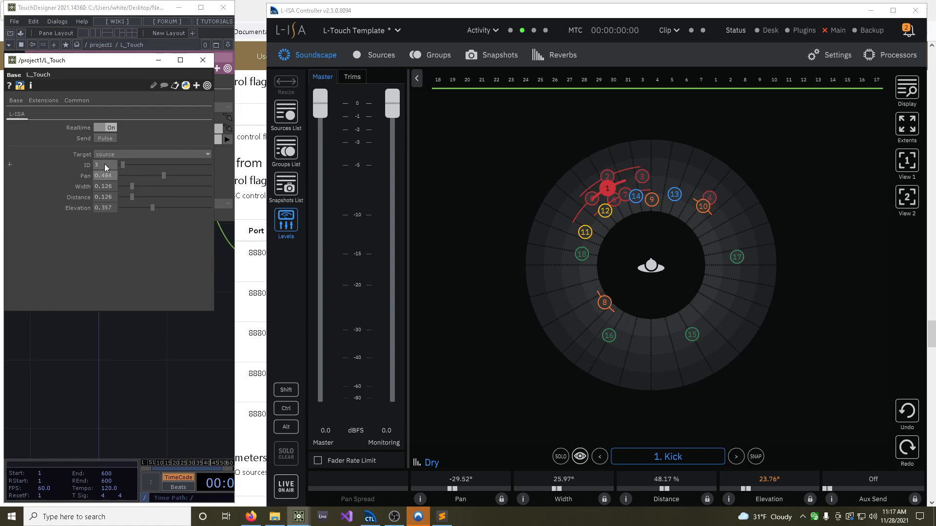
# Set the L_Touch ID to 6 and raise that source's width to about 0.923 and its distance to about 0.813
pyautogui.write('6')
pyautogui.press('Return')
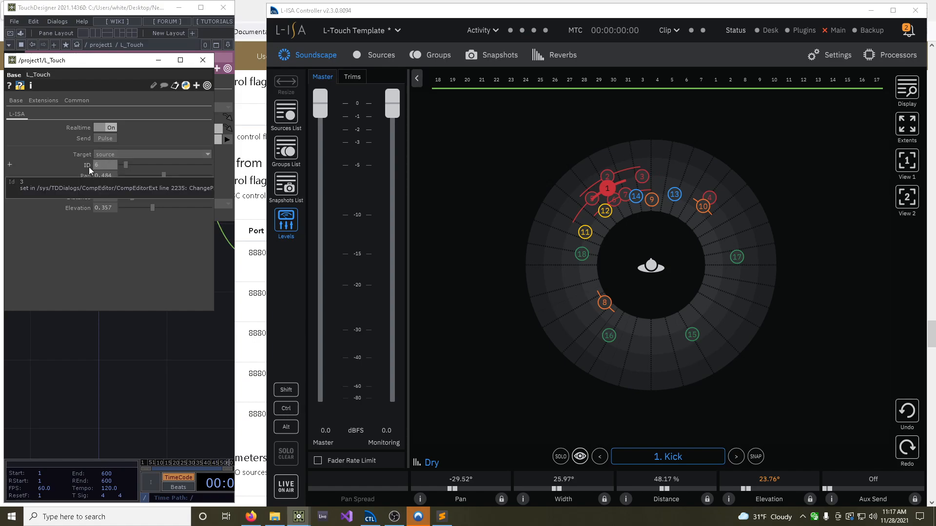
pyautogui.moveTo(133, 189); pyautogui.dragTo(146, 188)
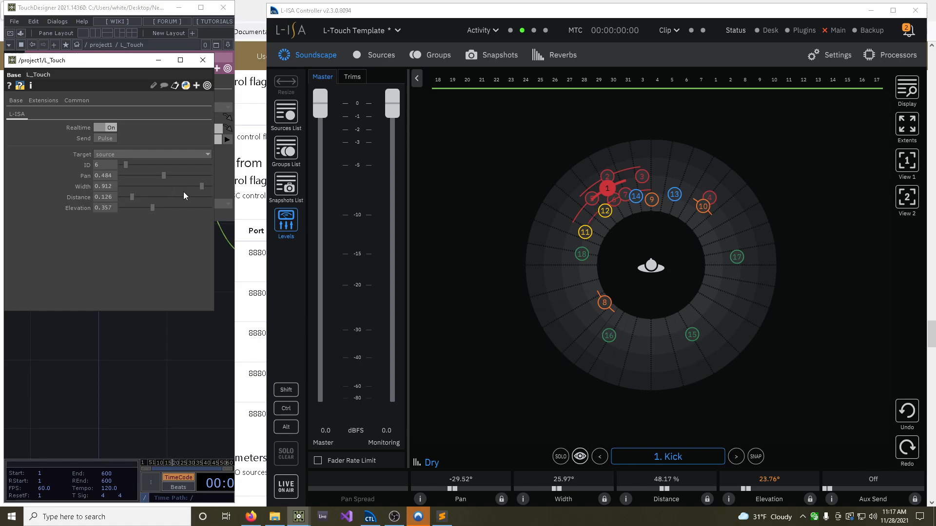
pyautogui.moveTo(130, 198); pyautogui.dragTo(168, 189)
# Set the L_Touch ID to 1 and the target to group
pyautogui.click(113, 154)
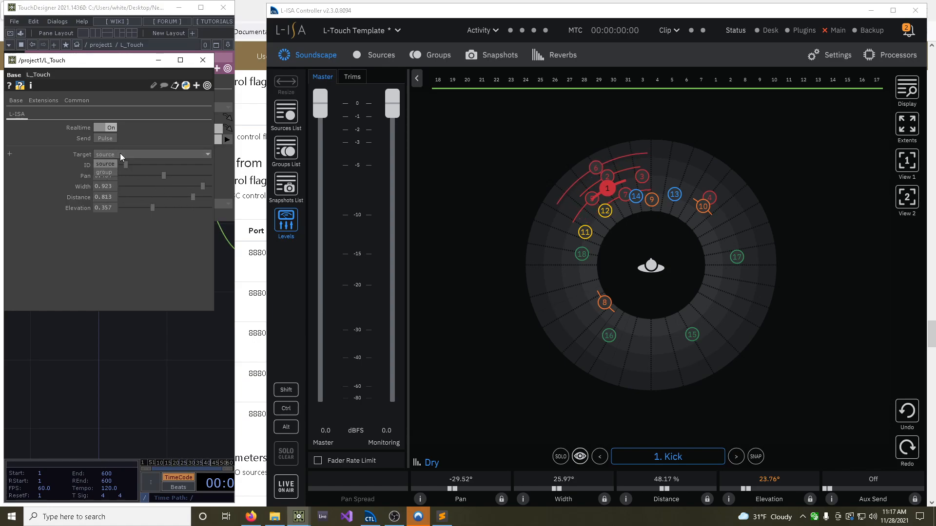
pyautogui.click(109, 154)
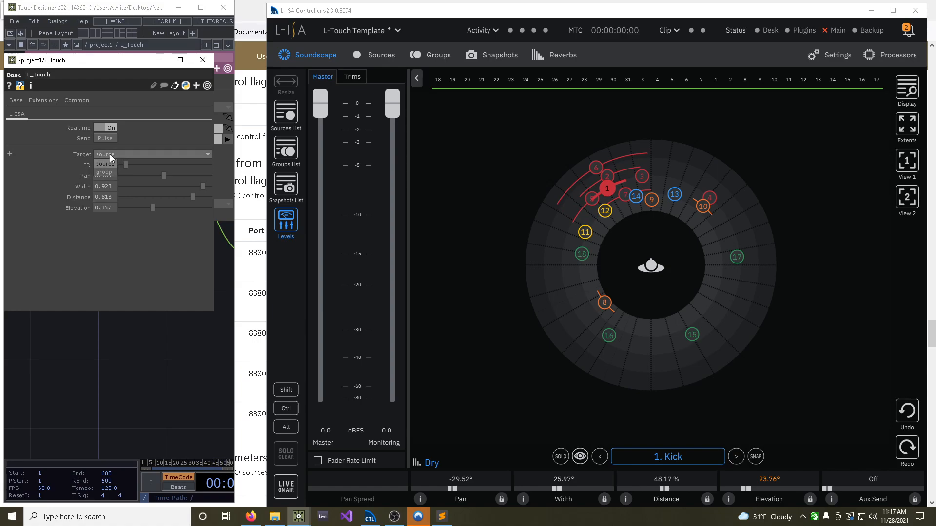
pyautogui.click(105, 165)
pyautogui.write('1')
pyautogui.press('Return')
pyautogui.click(118, 156)
pyautogui.click(109, 171)
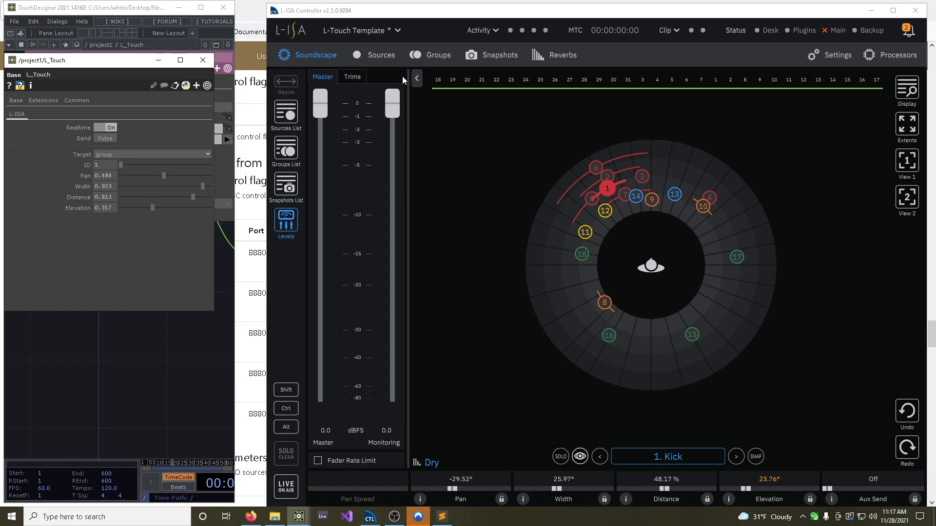
# Check the flags in the Groups list, adjust the group's pan to about 0.533 and width to about 0.187, and return to the Soundscape
pyautogui.click(428, 56)
pyautogui.click(191, 187)
pyautogui.moveTo(191, 187)
pyautogui.mouseDown()
pyautogui.moveTo(137, 191)
pyautogui.moveTo(159, 177)
pyautogui.moveTo(147, 180)
pyautogui.moveTo(176, 186)
pyautogui.mouseUp()
pyautogui.click(316, 55)
# Return to TouchDesigner at full size and review the whole operator network inside L_Touch
pyautogui.click(177, 390)
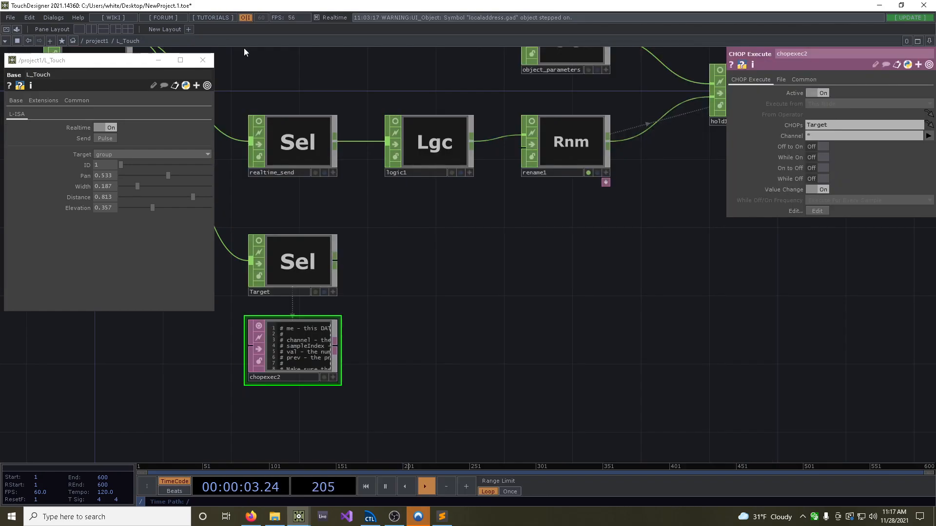
pyautogui.click(201, 7)
pyautogui.scroll(-5, 417, 290)
pyautogui.moveTo(482, 302); pyautogui.dragTo(560, 330)
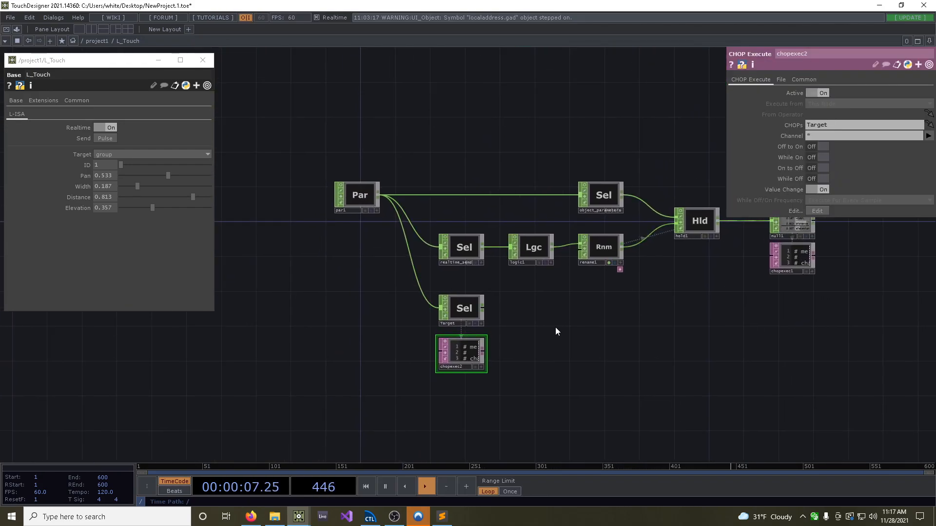
pyautogui.moveTo(580, 322); pyautogui.dragTo(457, 314)
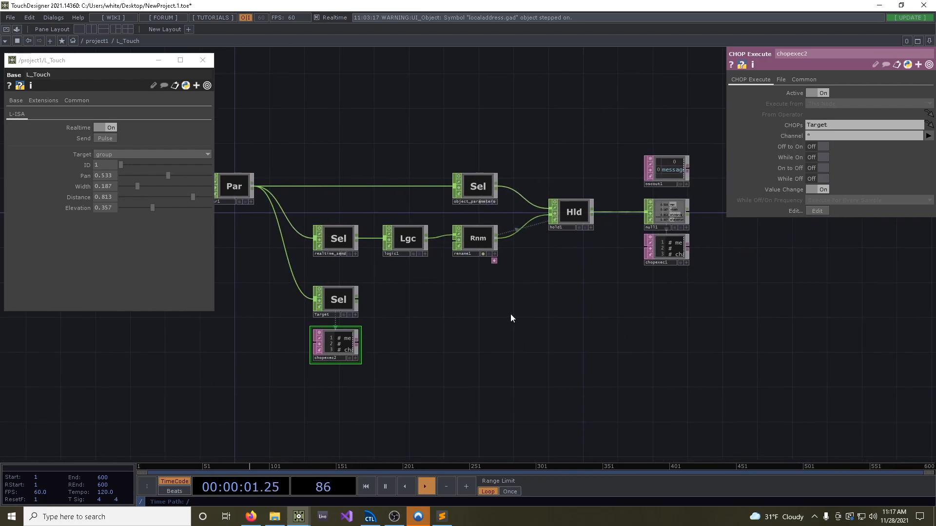
pyautogui.moveTo(522, 314); pyautogui.dragTo(528, 336)
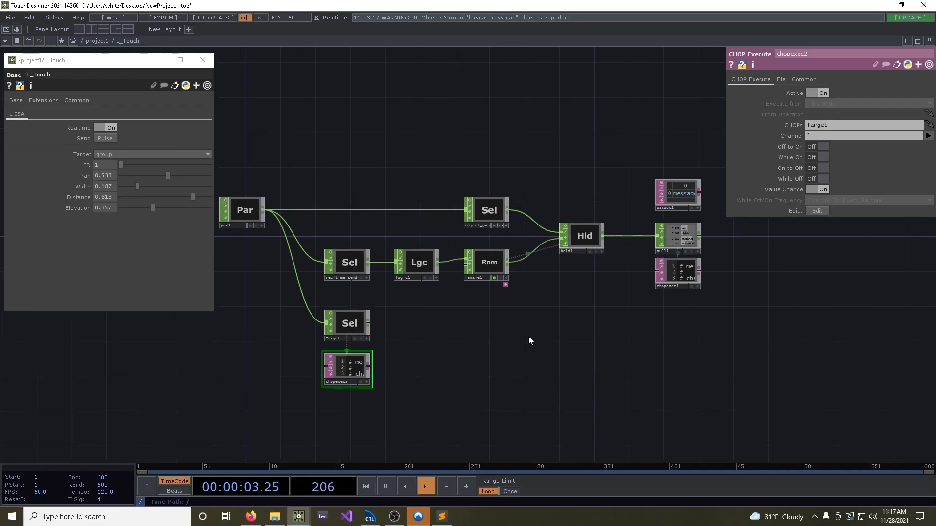
pyautogui.scroll(-2, 530, 335)
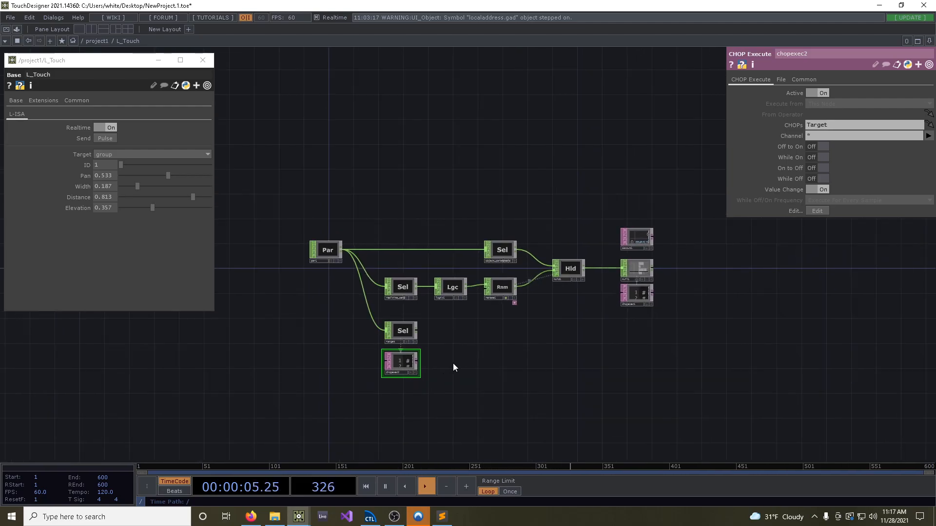
# Set the L_Touch target to source and move source 1 in the L-ISA Controller Soundscape to about -82° pan and 33% distance
pyautogui.click(370, 516)
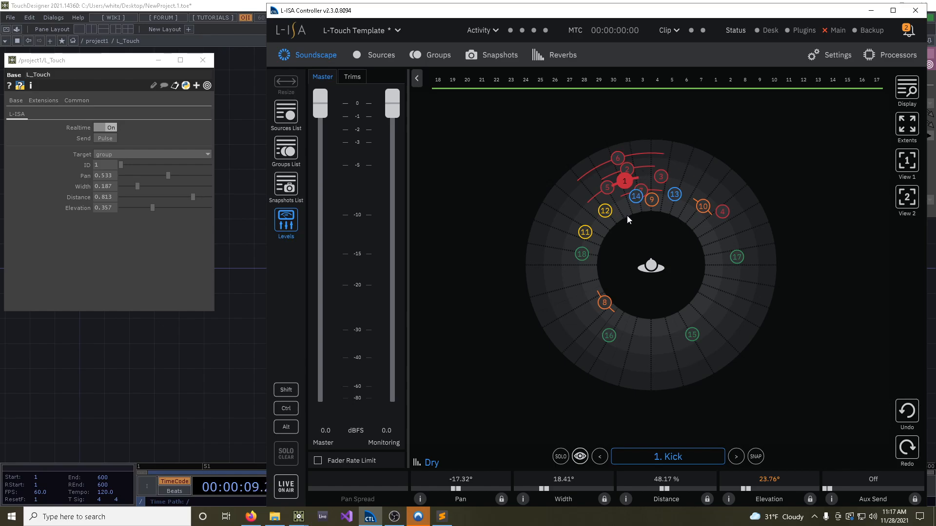
pyautogui.click(105, 154)
pyautogui.click(106, 162)
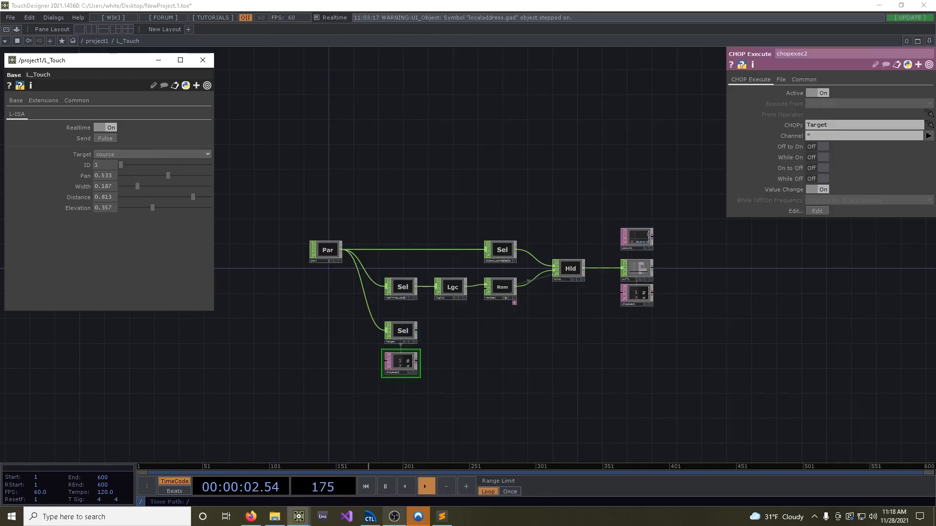
pyautogui.click(370, 516)
pyautogui.moveTo(621, 183); pyautogui.dragTo(573, 254)
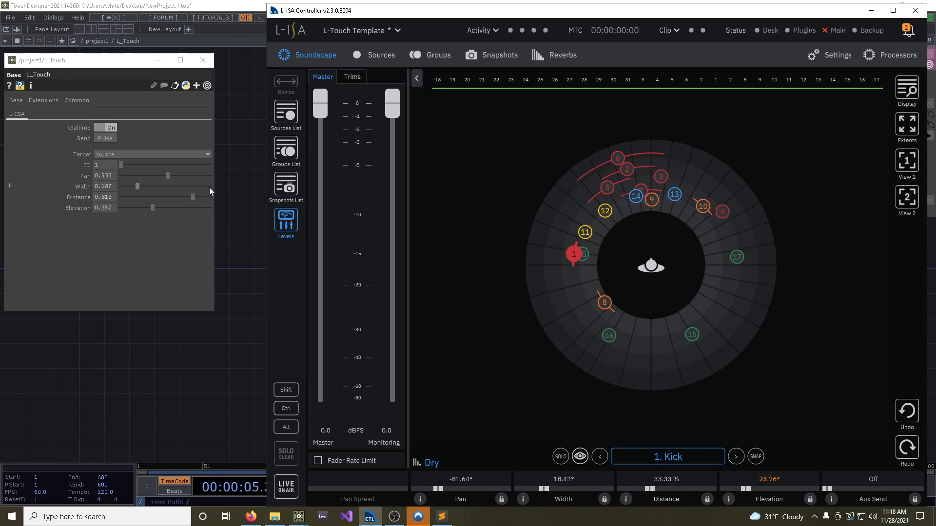
# With both programs visible, alternate between moving source 1 in the Soundscape and changing the L_Touch pan, ending with the pan at about 0.319
pyautogui.doubleClick(249, 5)
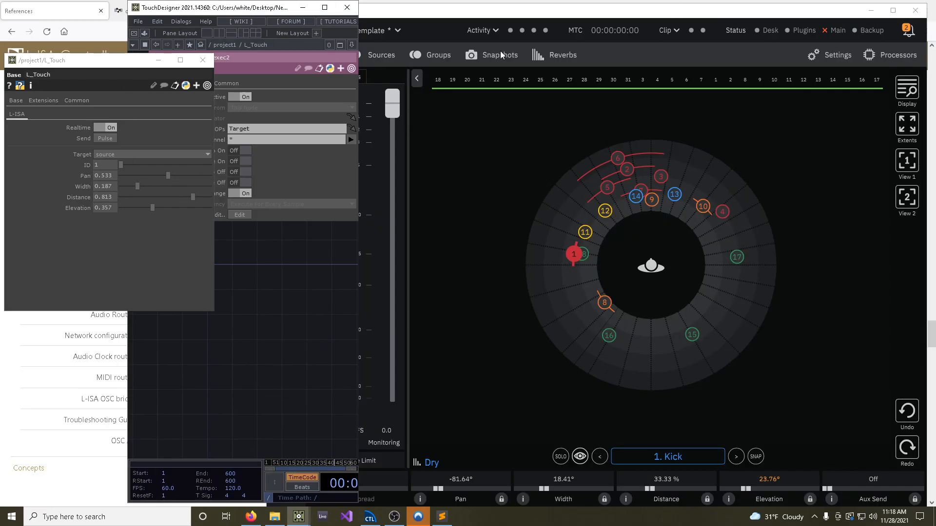
pyautogui.moveTo(165, 177); pyautogui.dragTo(138, 181)
pyautogui.moveTo(578, 293); pyautogui.dragTo(729, 260)
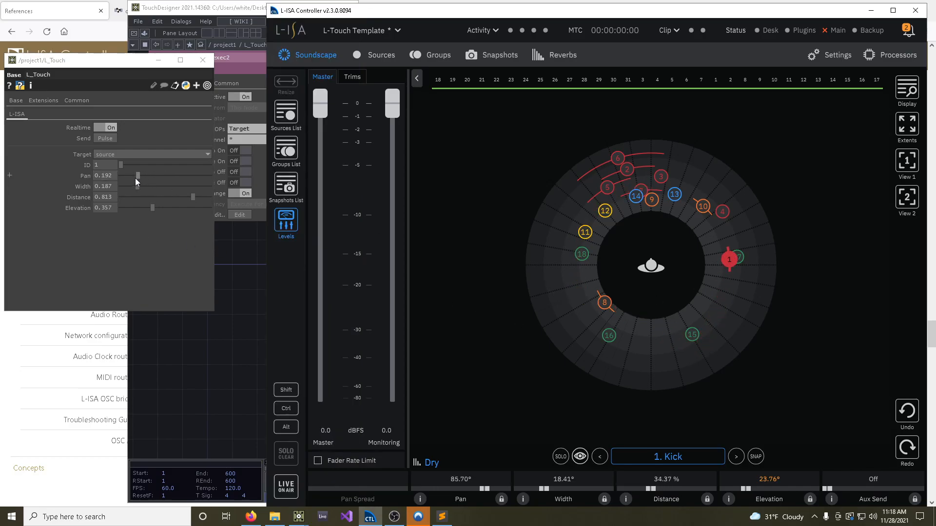
pyautogui.moveTo(136, 178); pyautogui.dragTo(145, 175)
pyautogui.moveTo(161, 179)
pyautogui.mouseDown()
pyautogui.moveTo(142, 178)
pyautogui.moveTo(151, 183)
pyautogui.mouseUp()
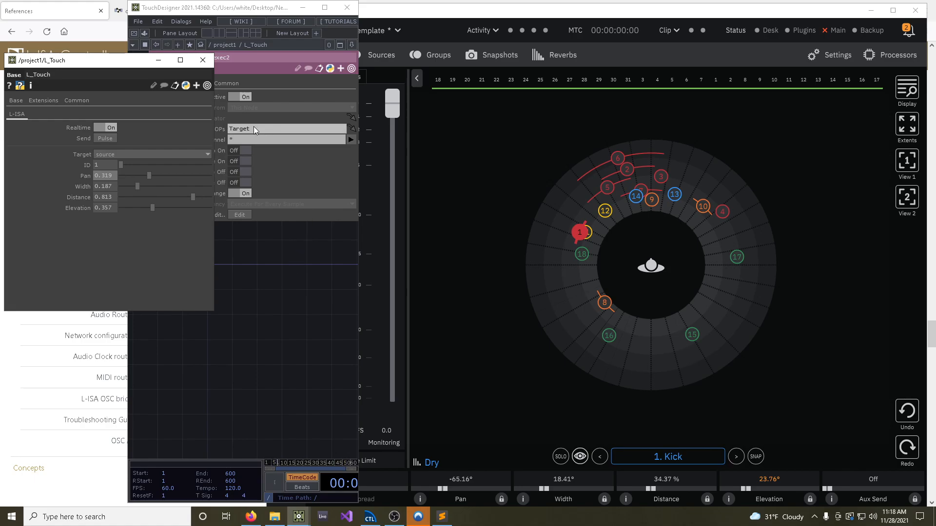
# Return TouchDesigner to full size, view the L_Touch component at the project level and go back inside its network
pyautogui.click(325, 8)
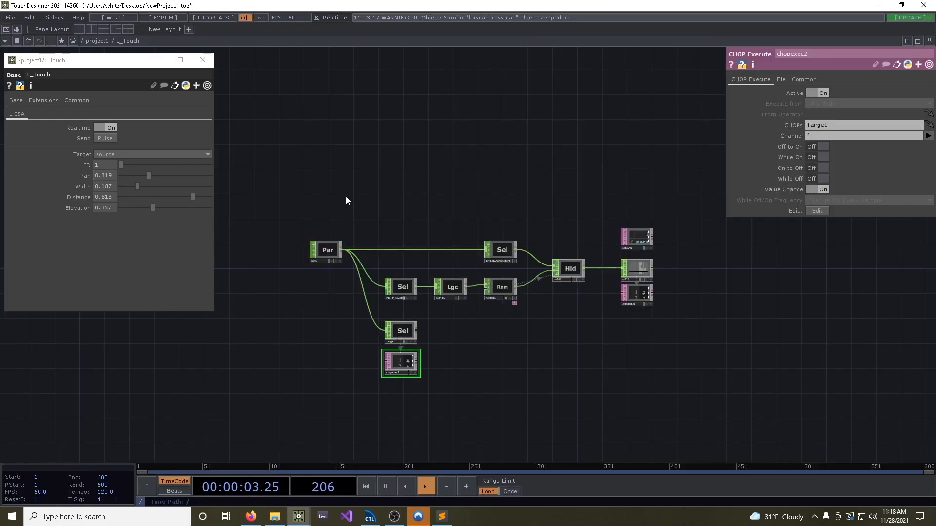
pyautogui.press('u')
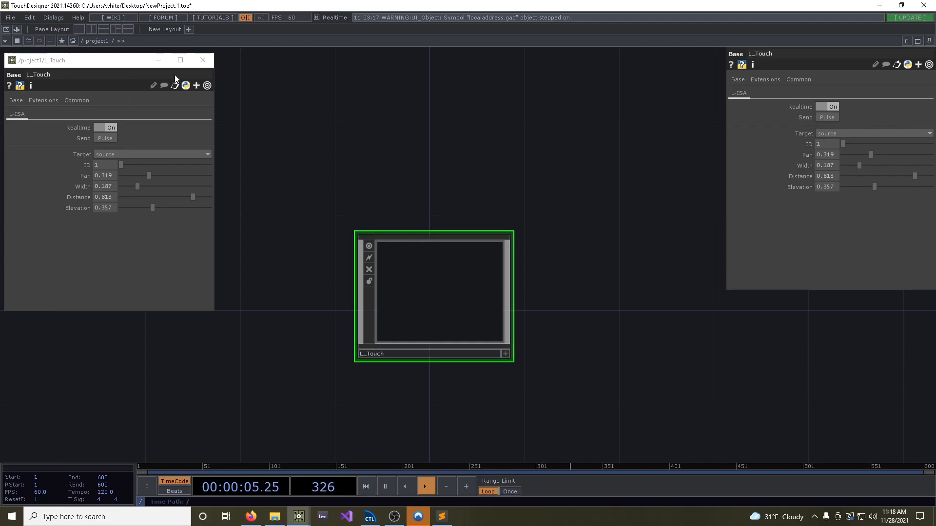
pyautogui.doubleClick(455, 285)
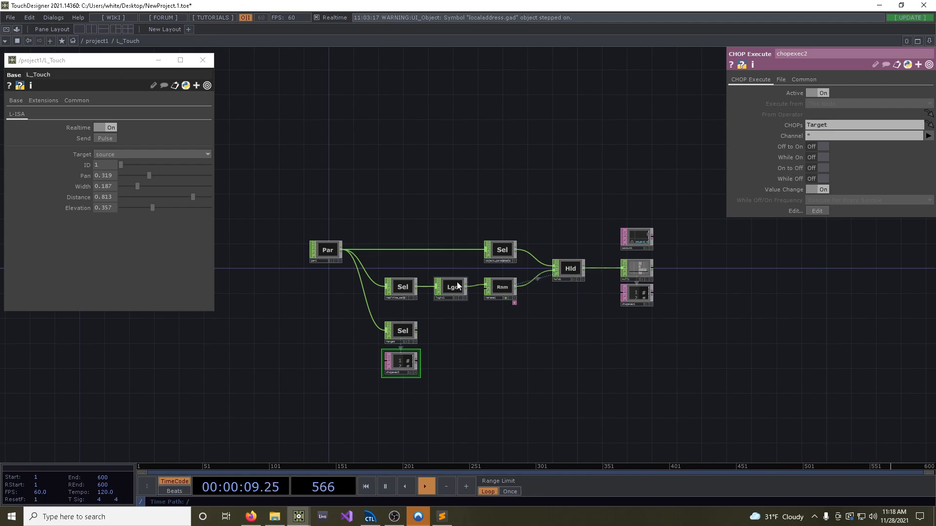
# Move the oscout1 operator slightly down so it sits closer above null1 in the L_Touch network
pyautogui.moveTo(459, 345); pyautogui.dragTo(489, 358)
pyautogui.scroll(3, 451, 359)
pyautogui.scroll(-3, 517, 360)
pyautogui.moveTo(535, 327); pyautogui.dragTo(493, 346)
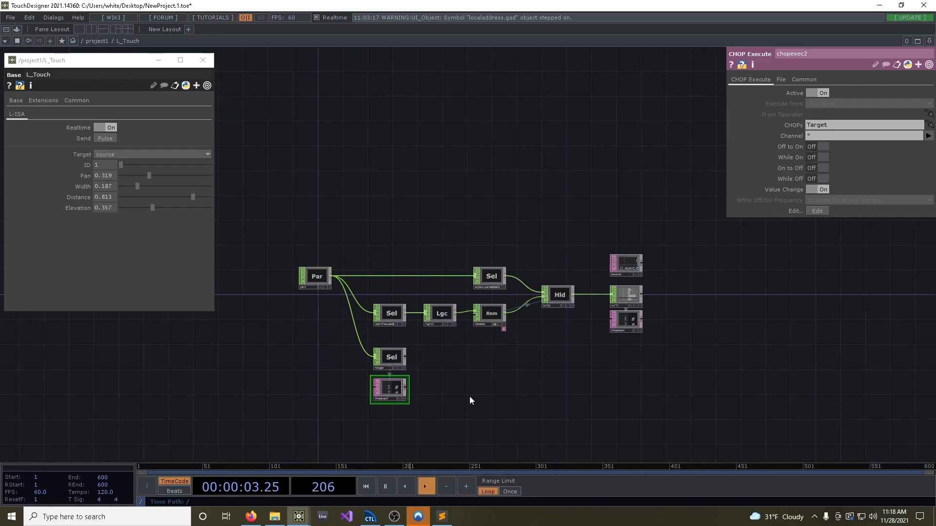
pyautogui.scroll(2, 474, 394)
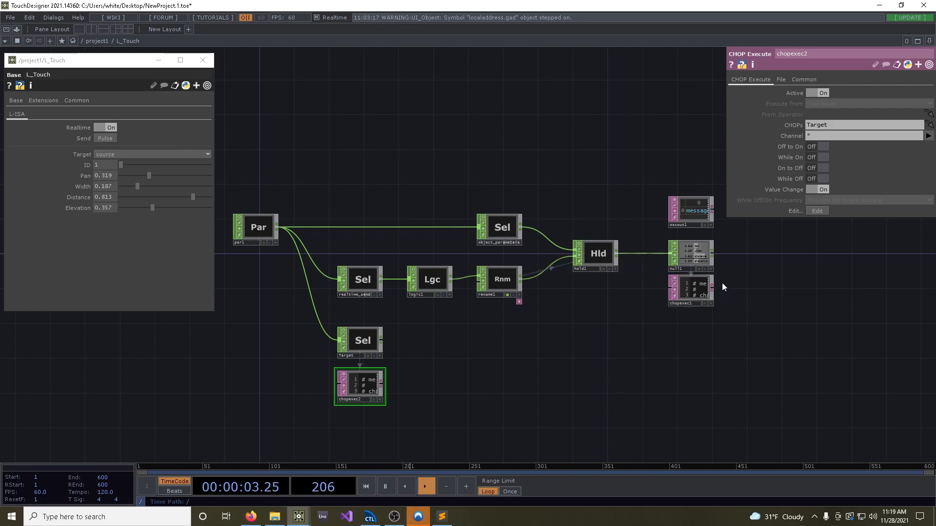
pyautogui.moveTo(699, 215); pyautogui.dragTo(698, 220)
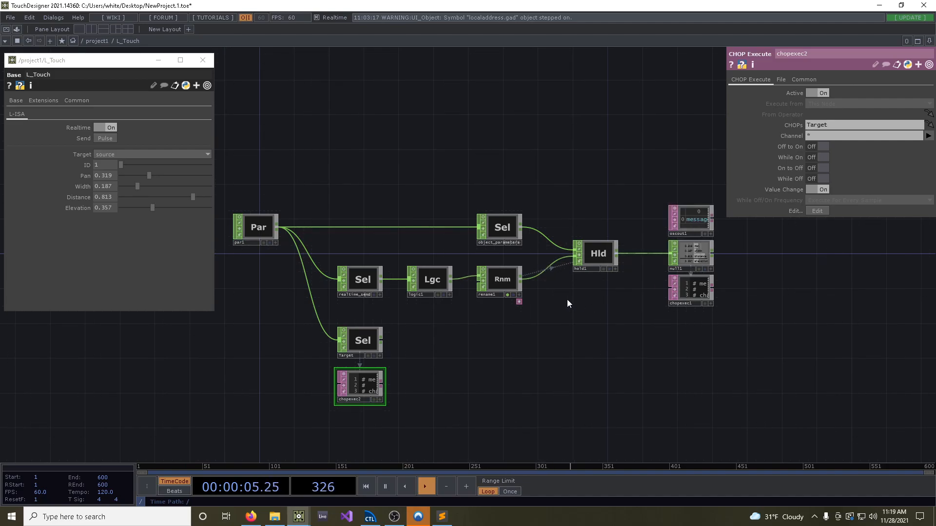